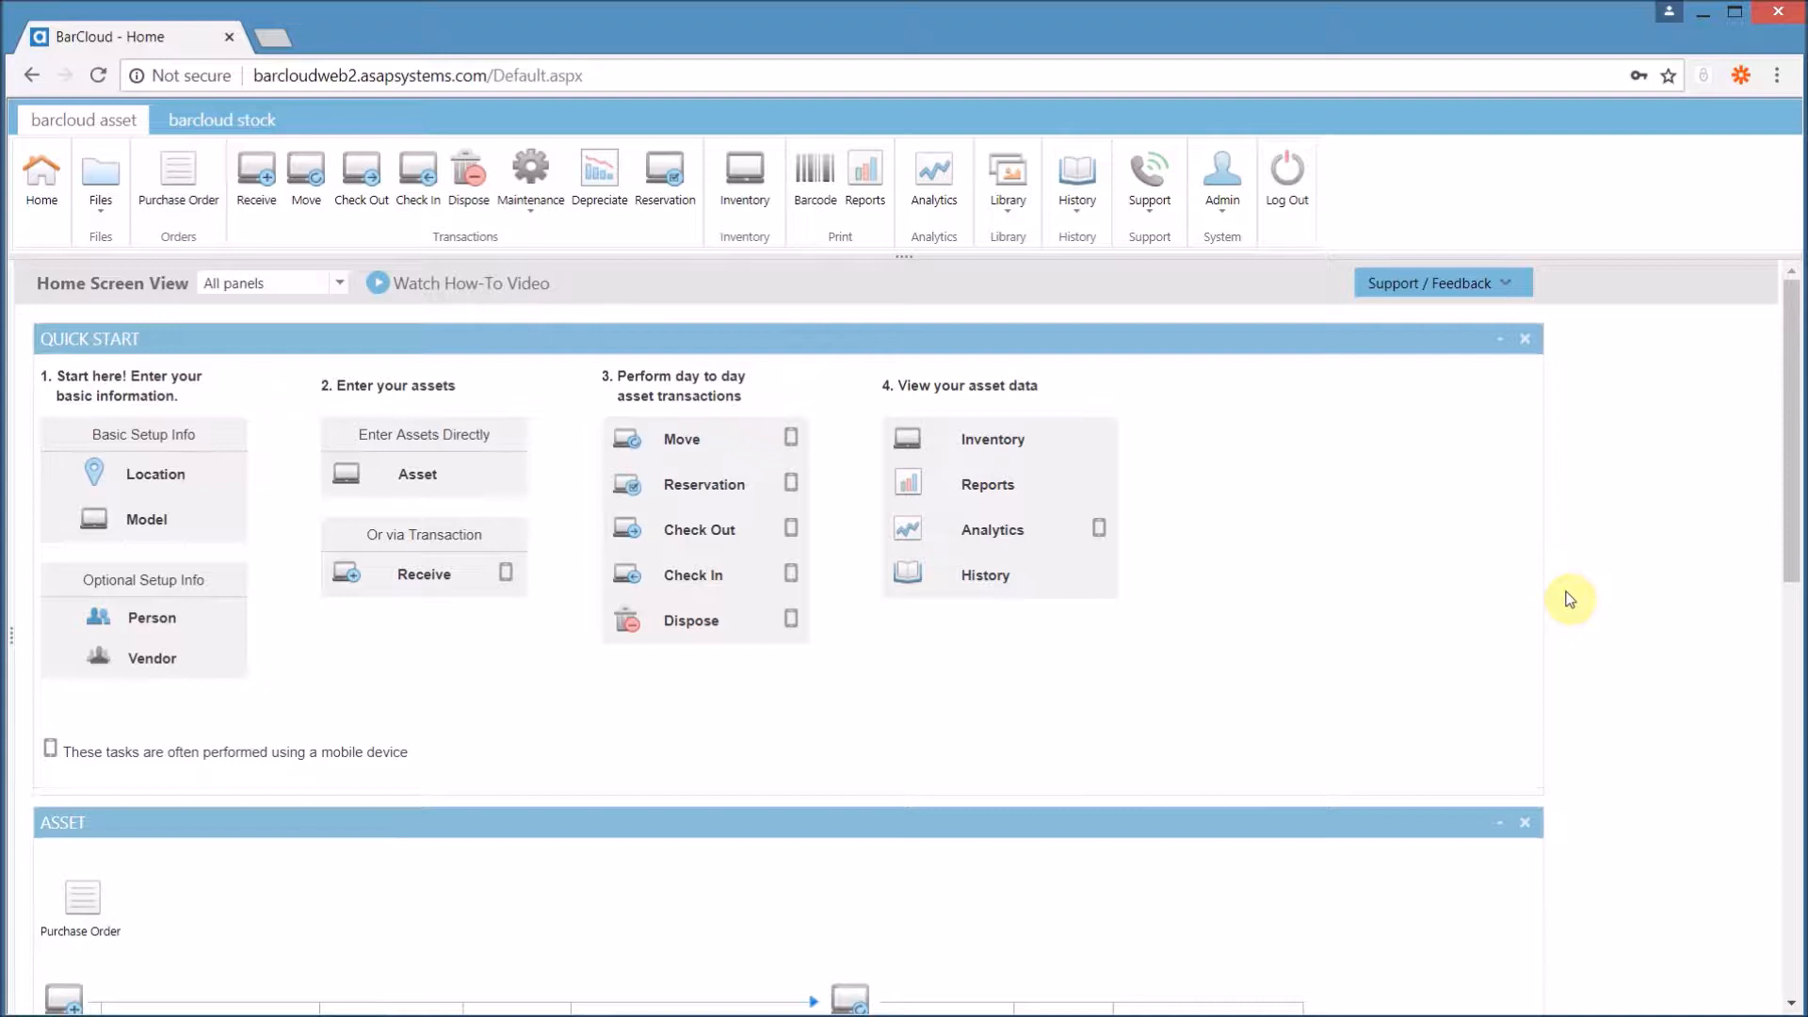
- Open the Purchase Order Approvals settings in the system configuration
click(1226, 217)
click(1273, 356)
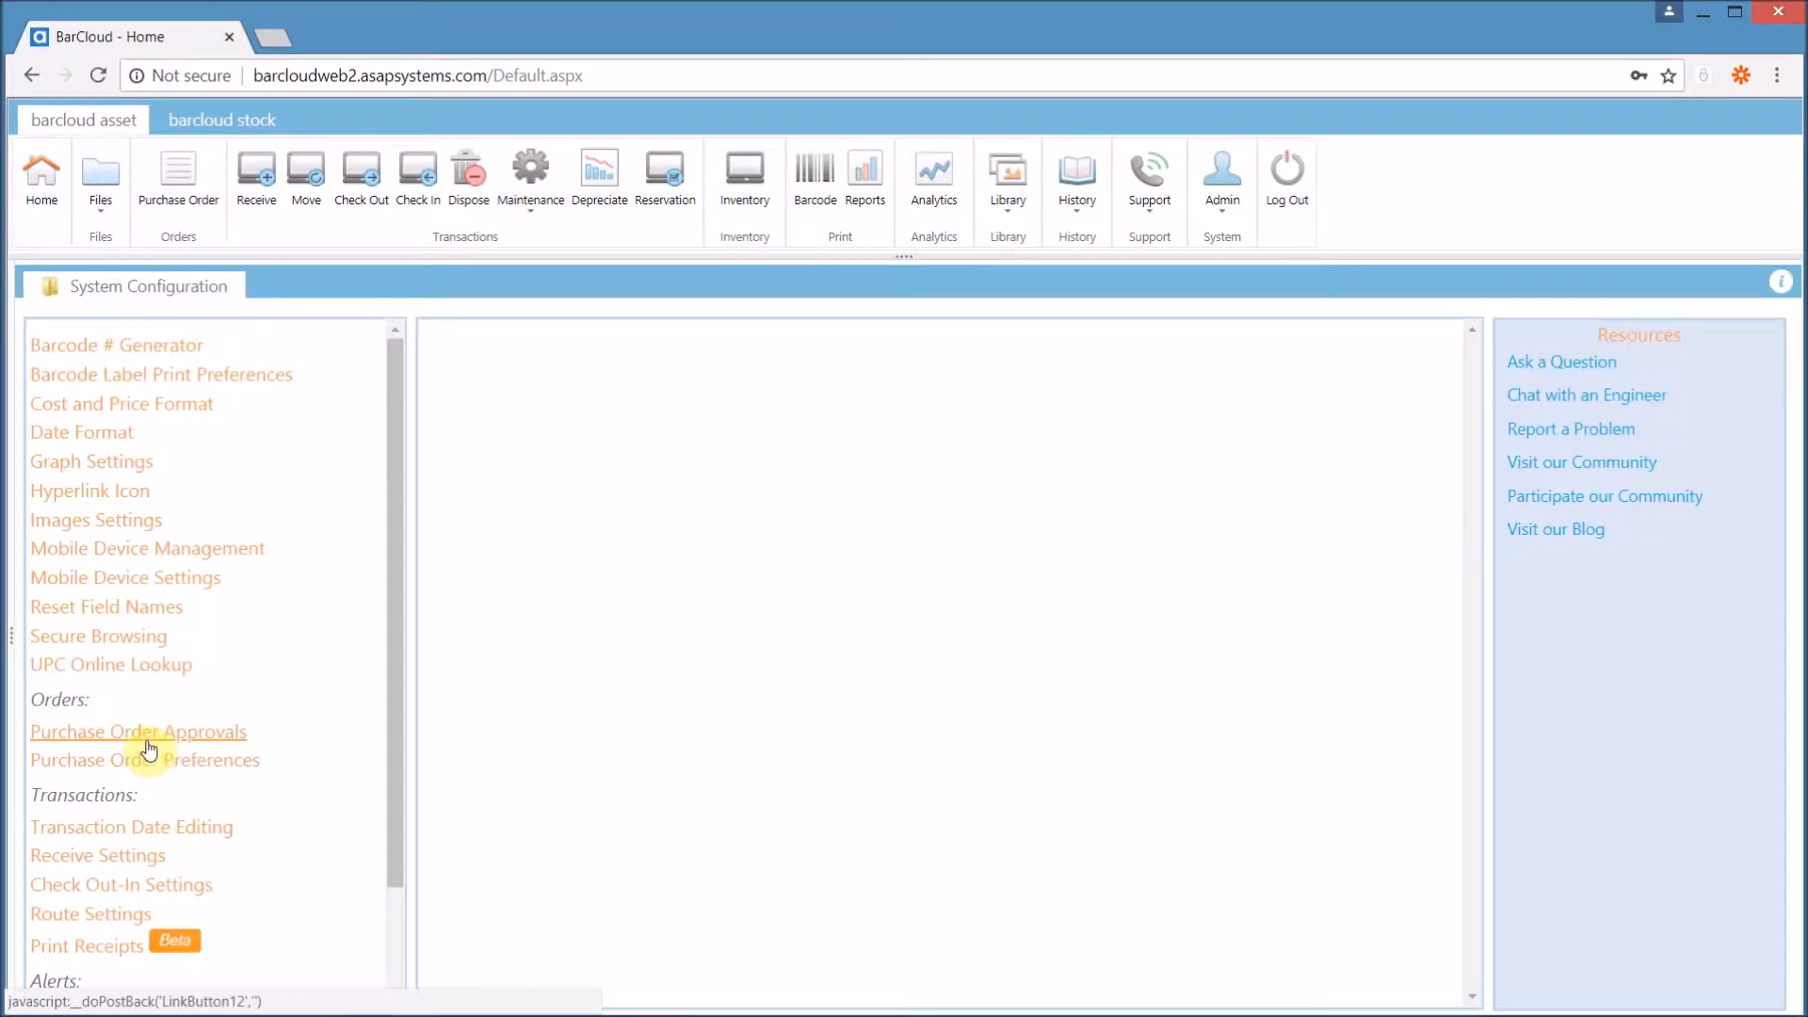
click(148, 744)
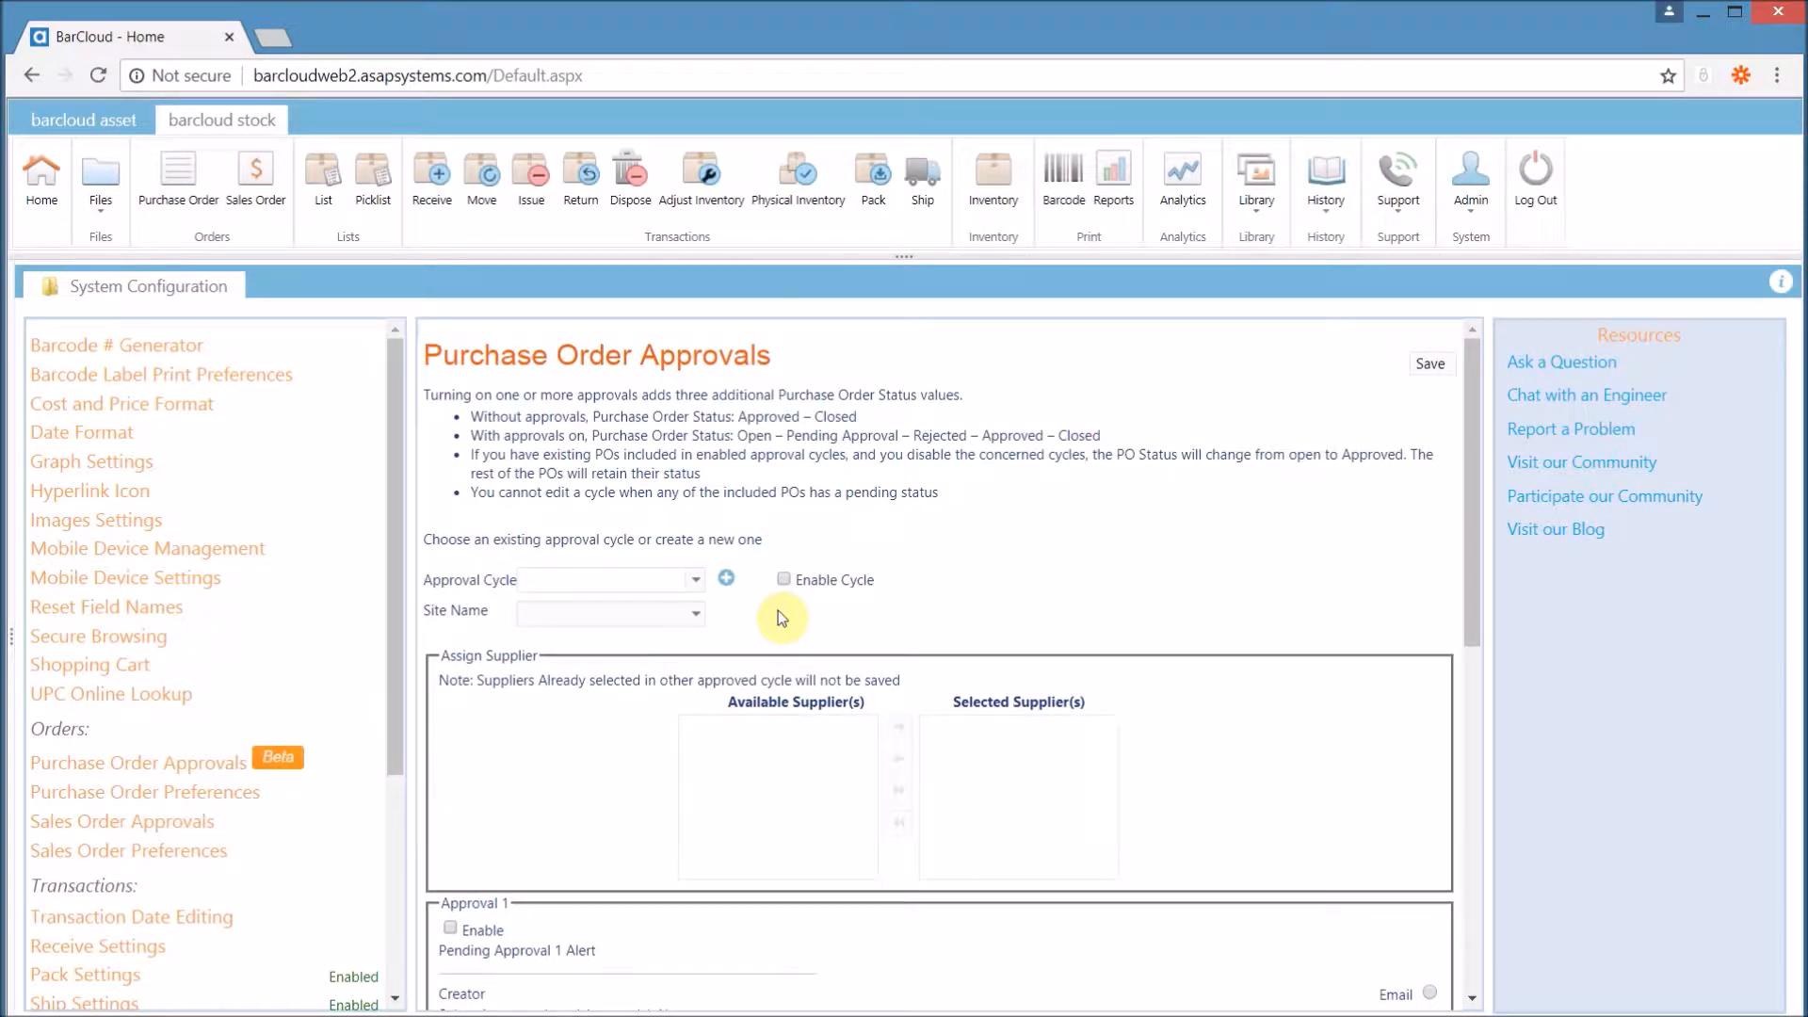
- Load the existing Sample Two Step approval cycle to view its settings
click(694, 578)
click(926, 773)
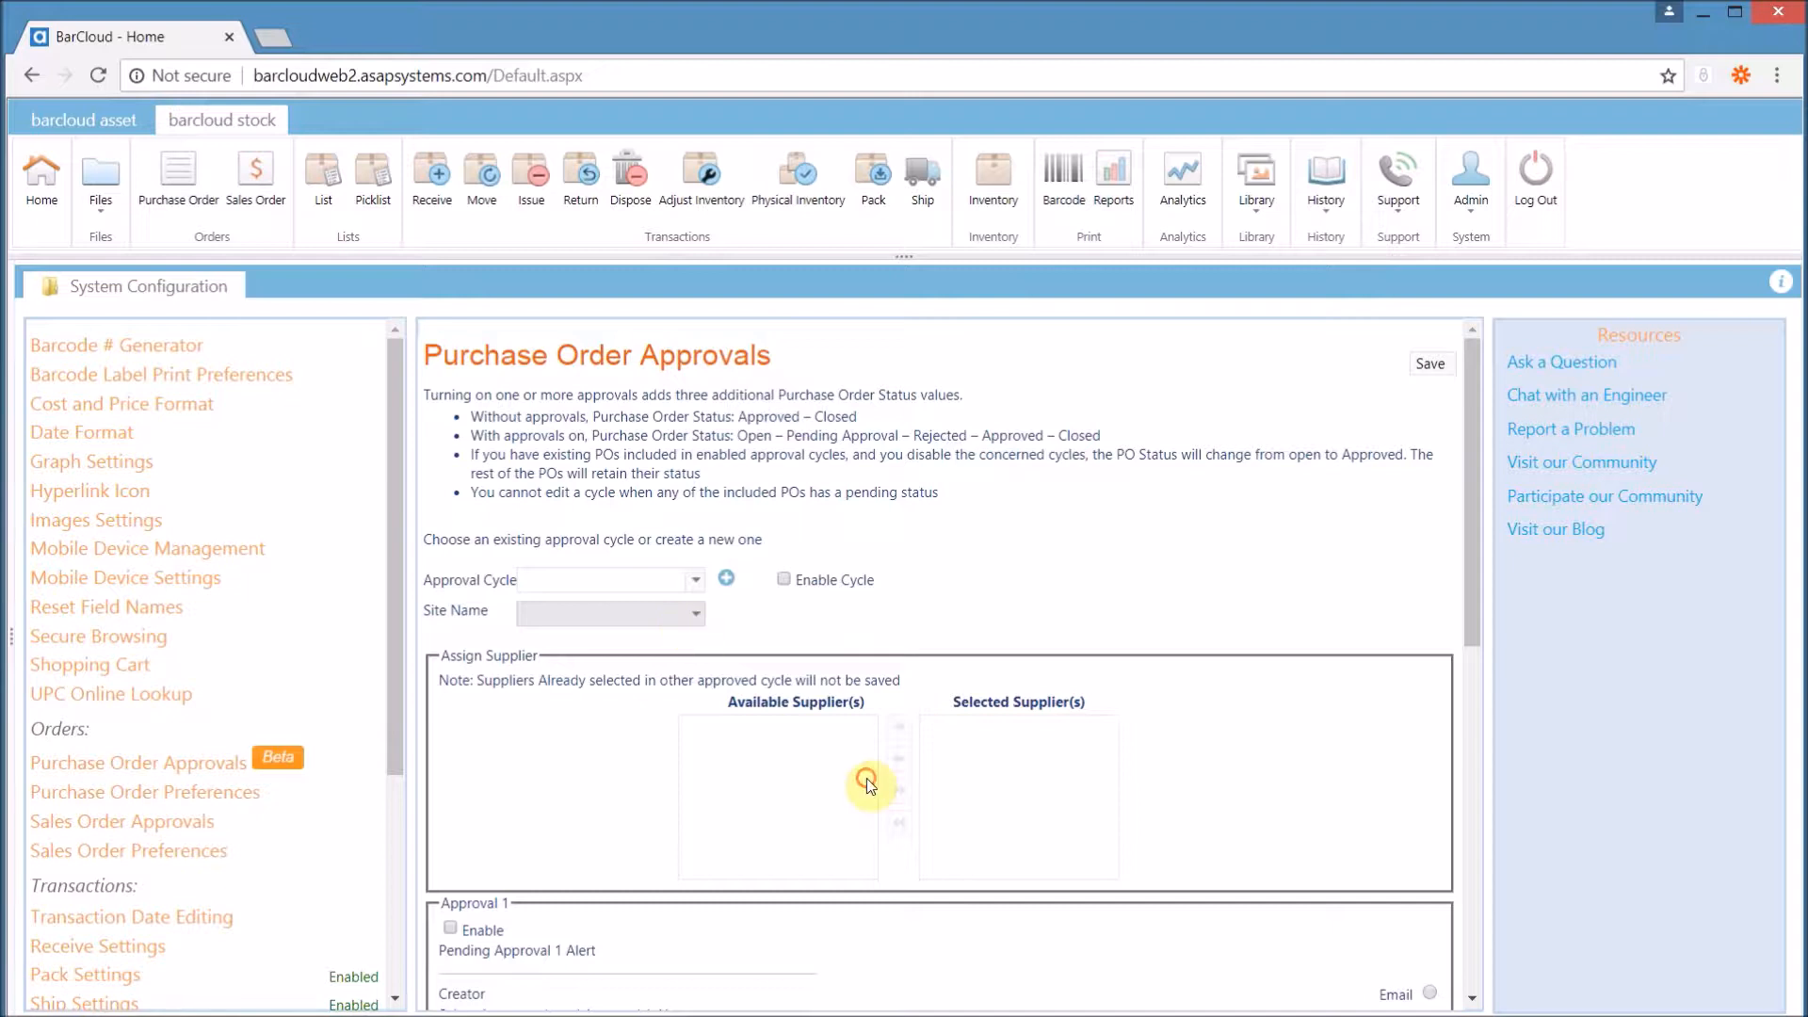
click(911, 790)
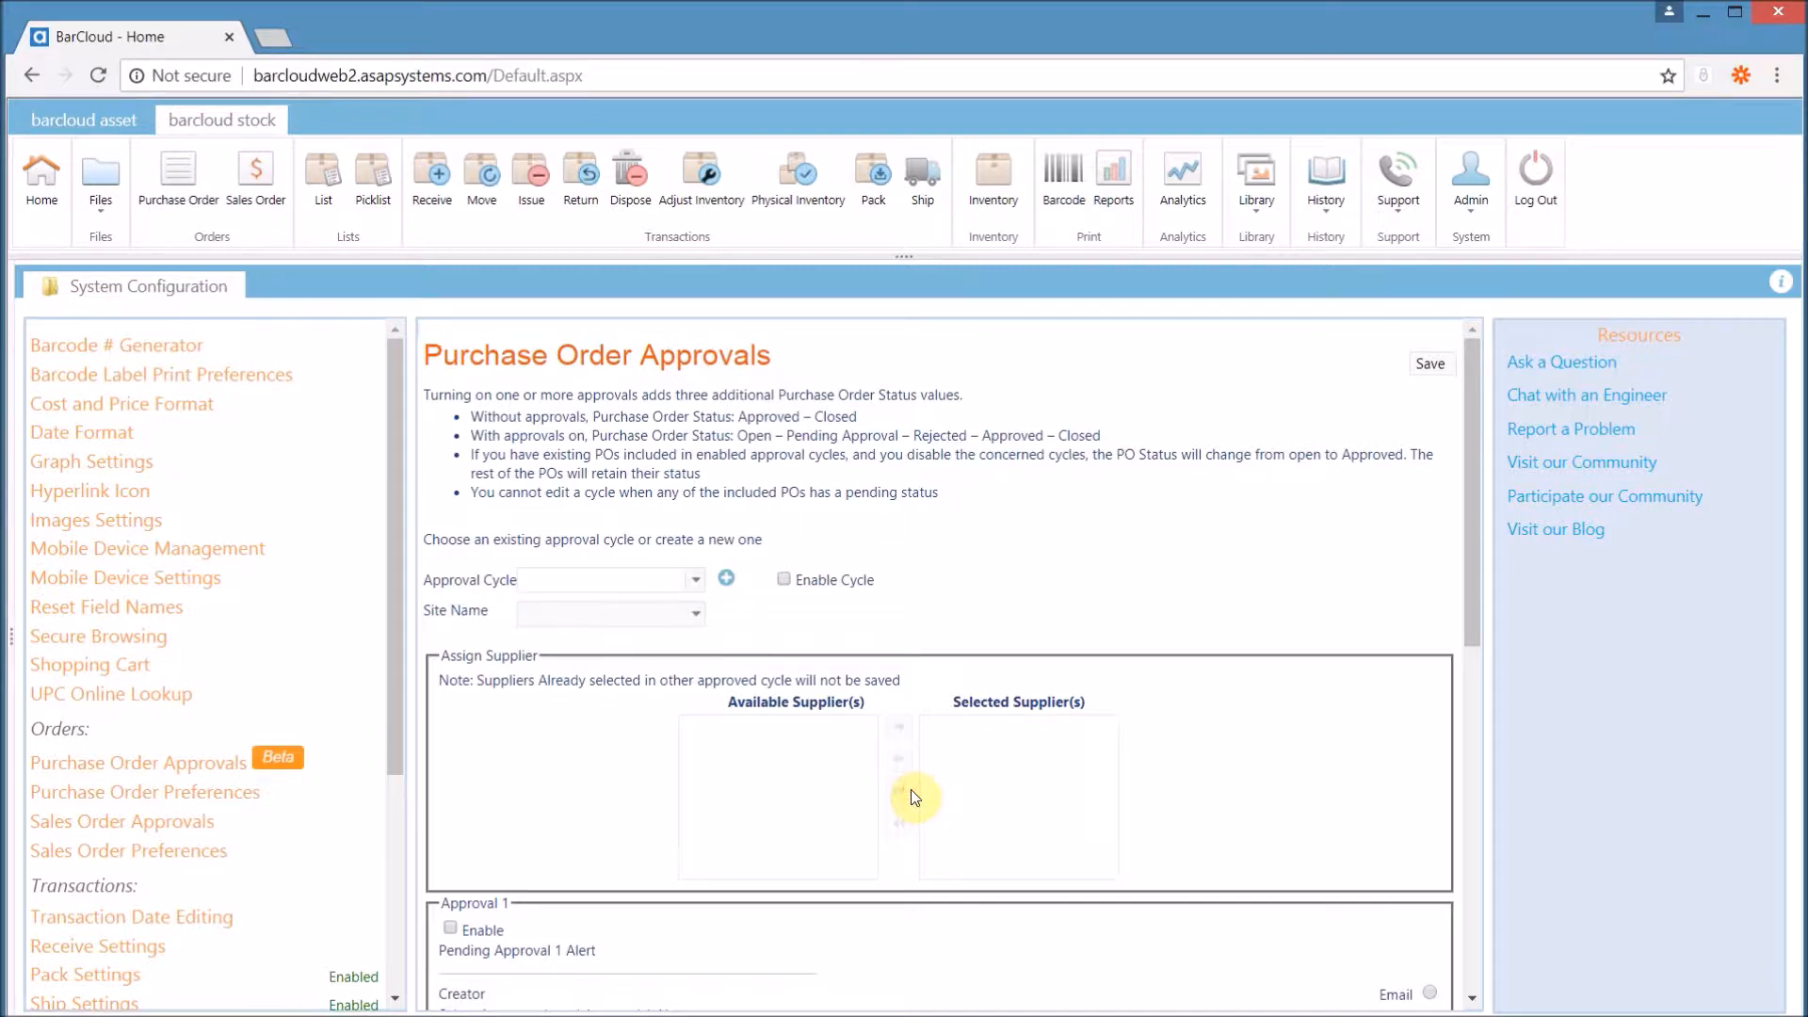
scroll(911, 789, down, 2)
click(695, 438)
click(668, 485)
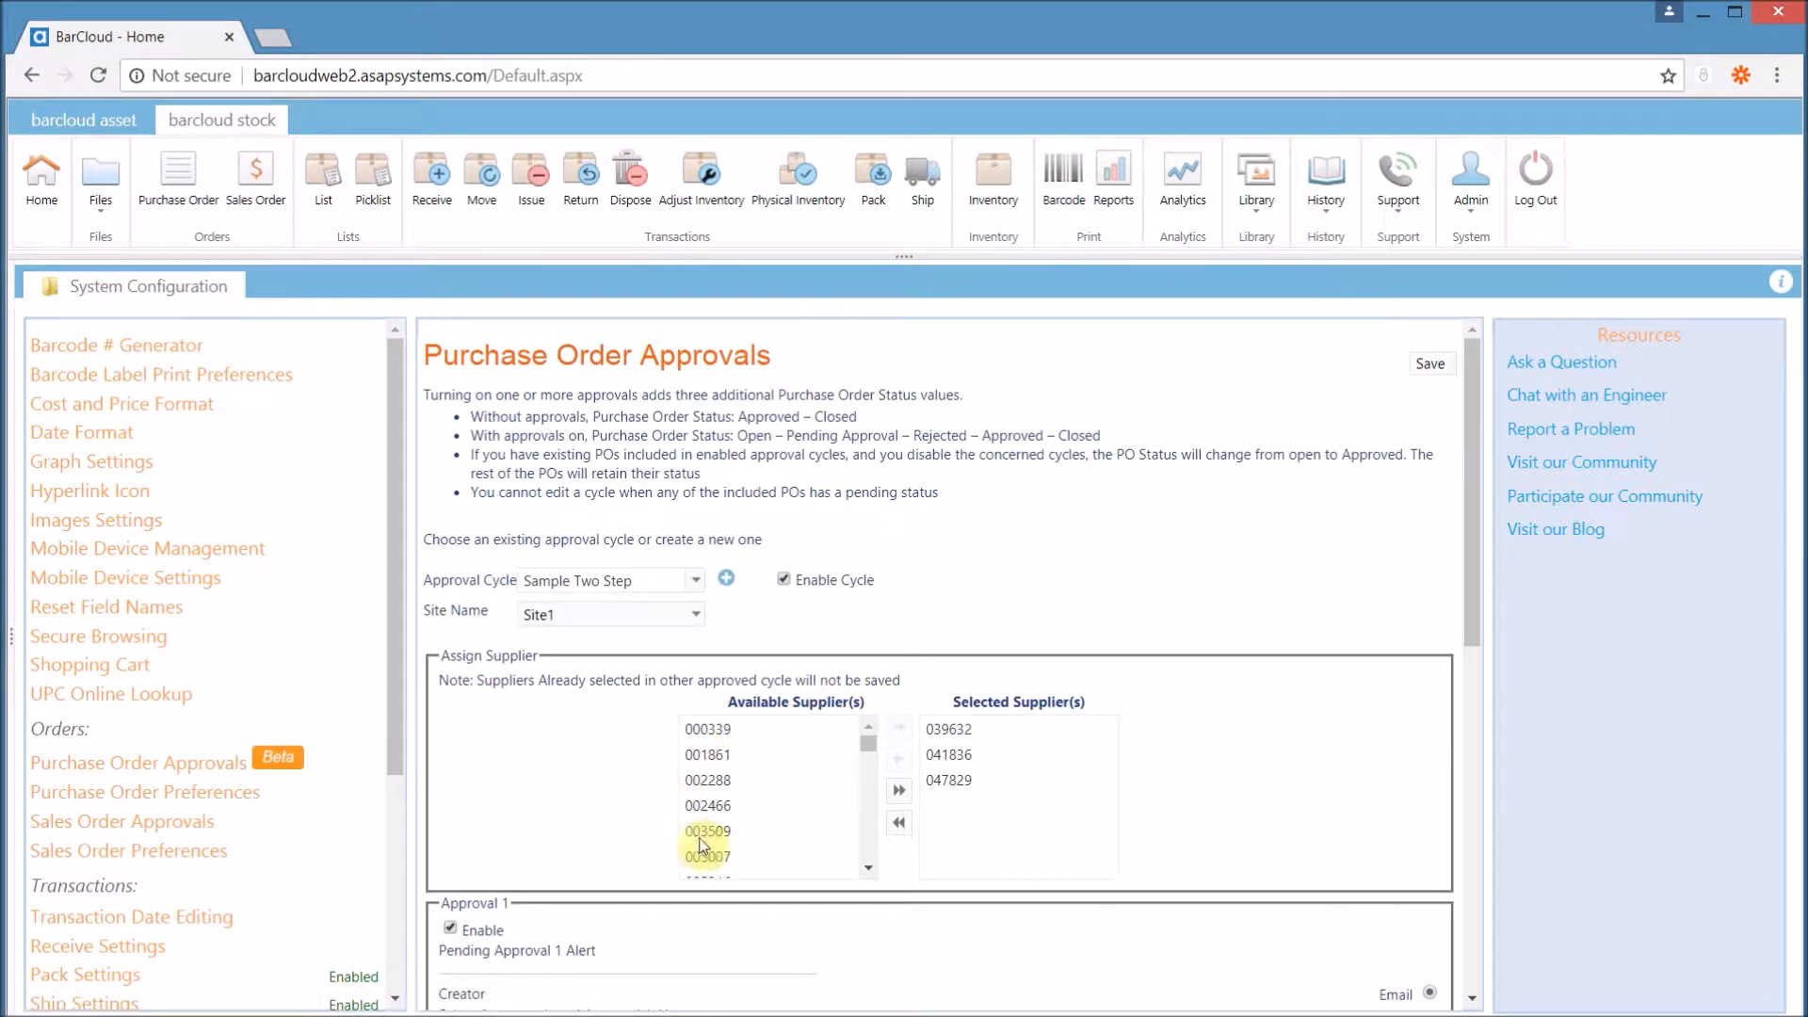
- Review the cycle's supplier assignment, the Approval 1 approver choices with the list of persons, and the Approval 2 settings
scroll(674, 824, down, 5)
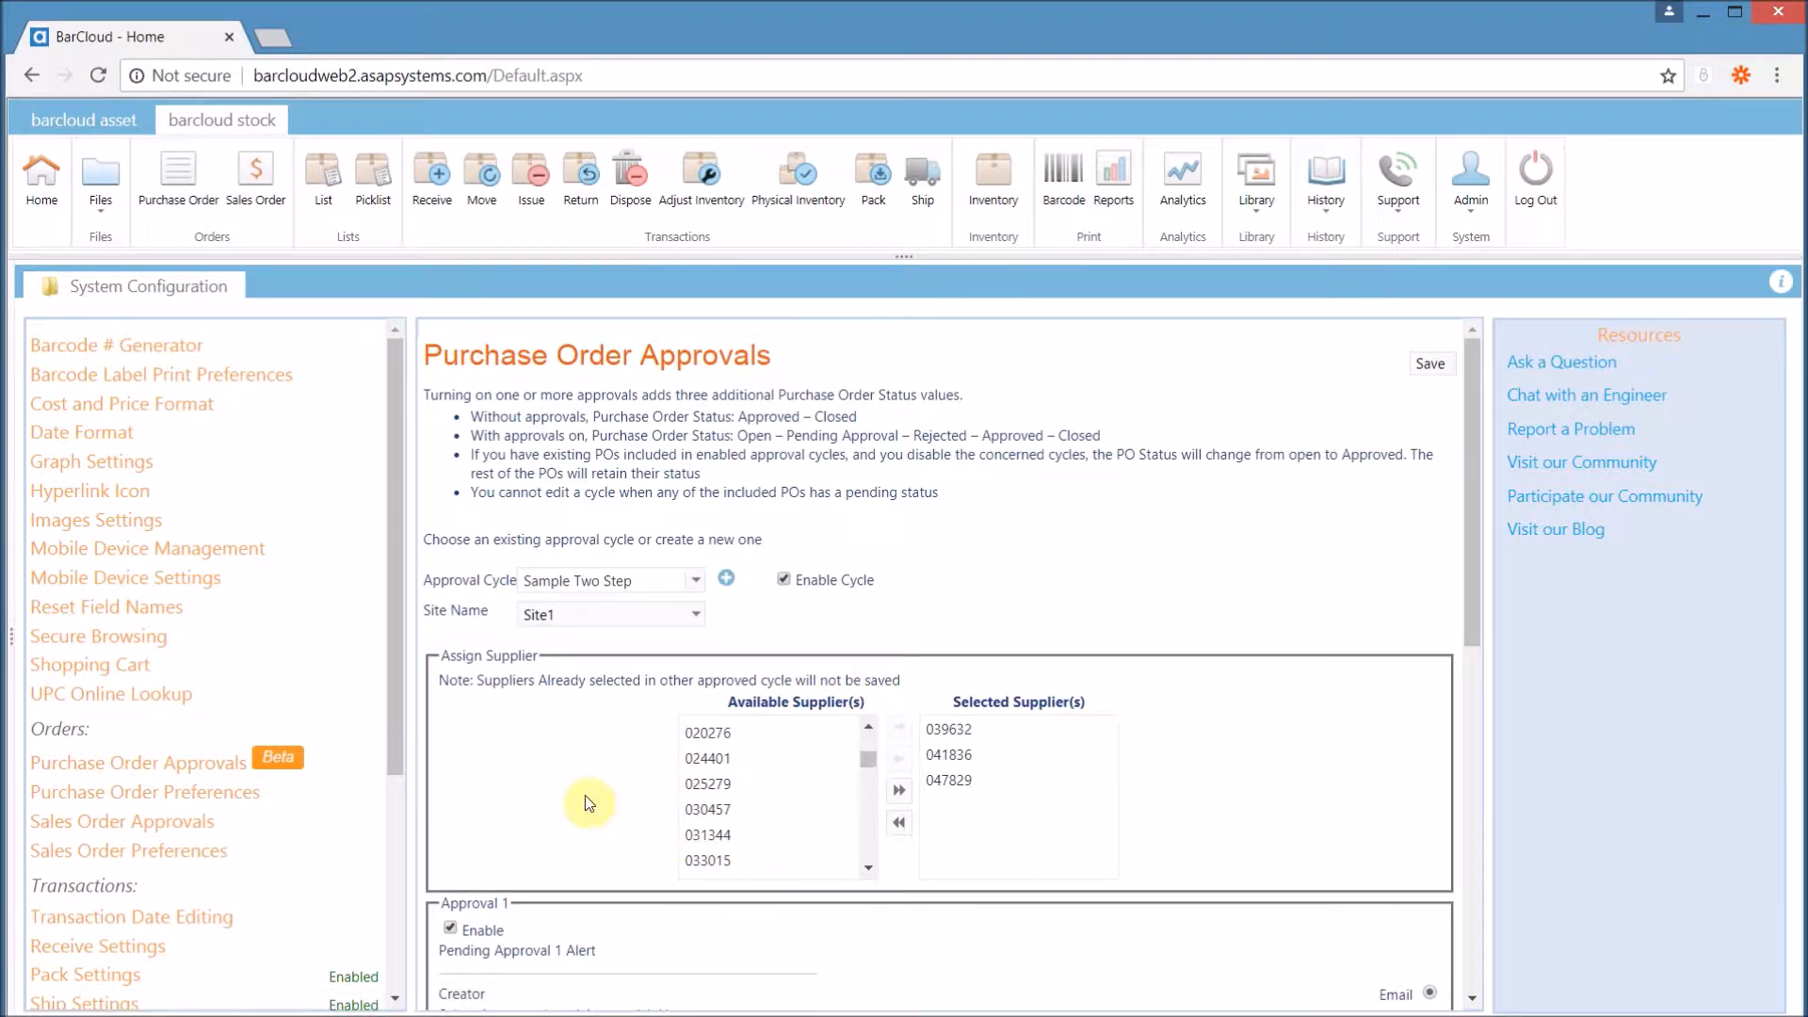
scroll(584, 800, down, 4)
scroll(584, 800, down, 1)
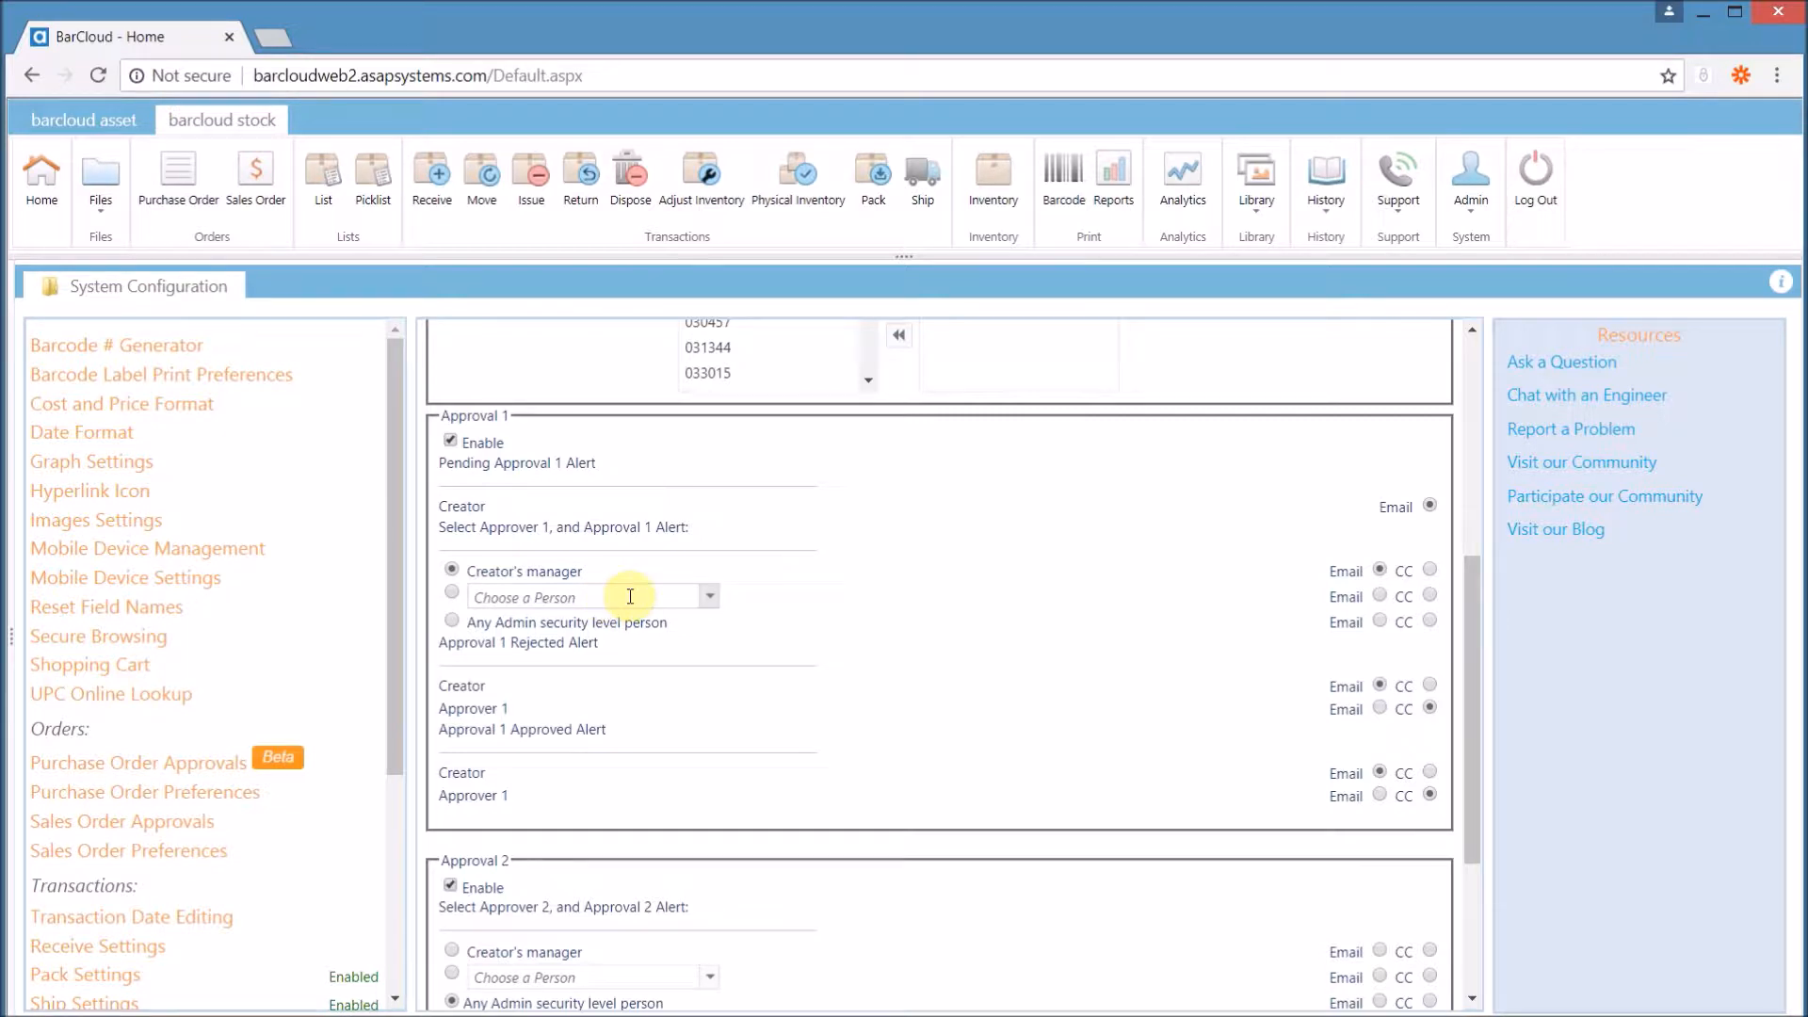
click(711, 596)
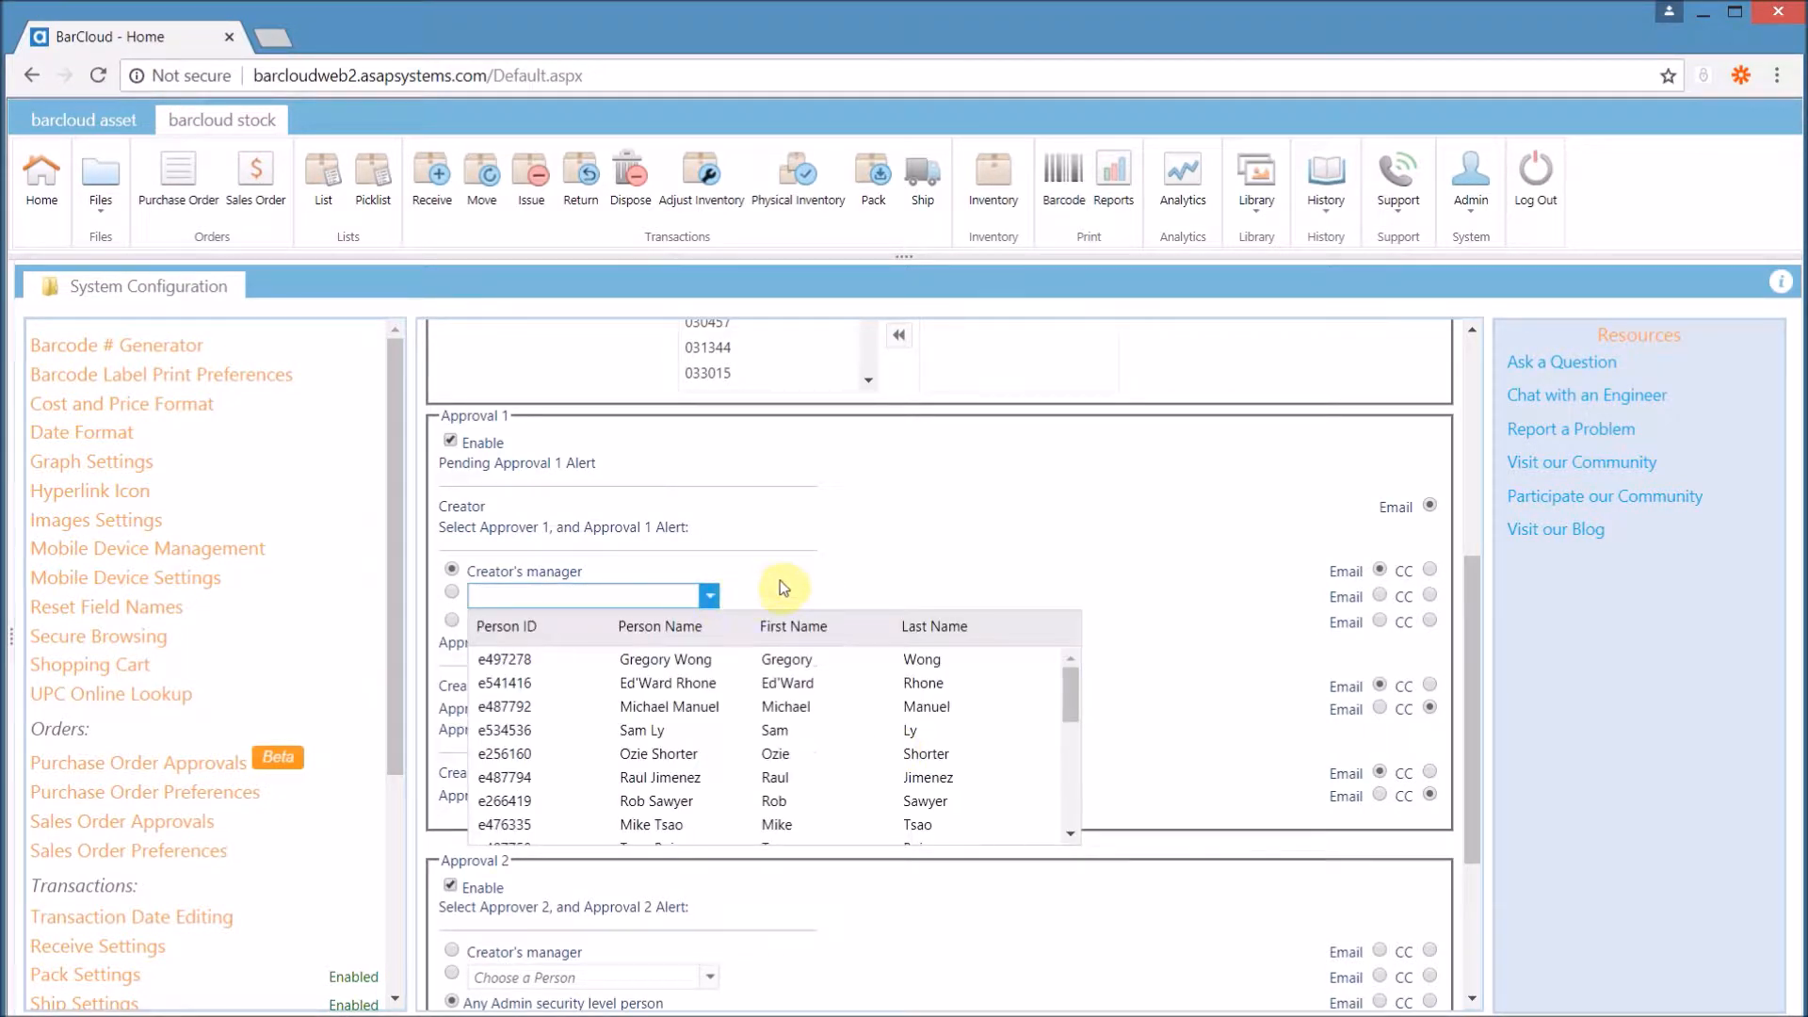
click(977, 727)
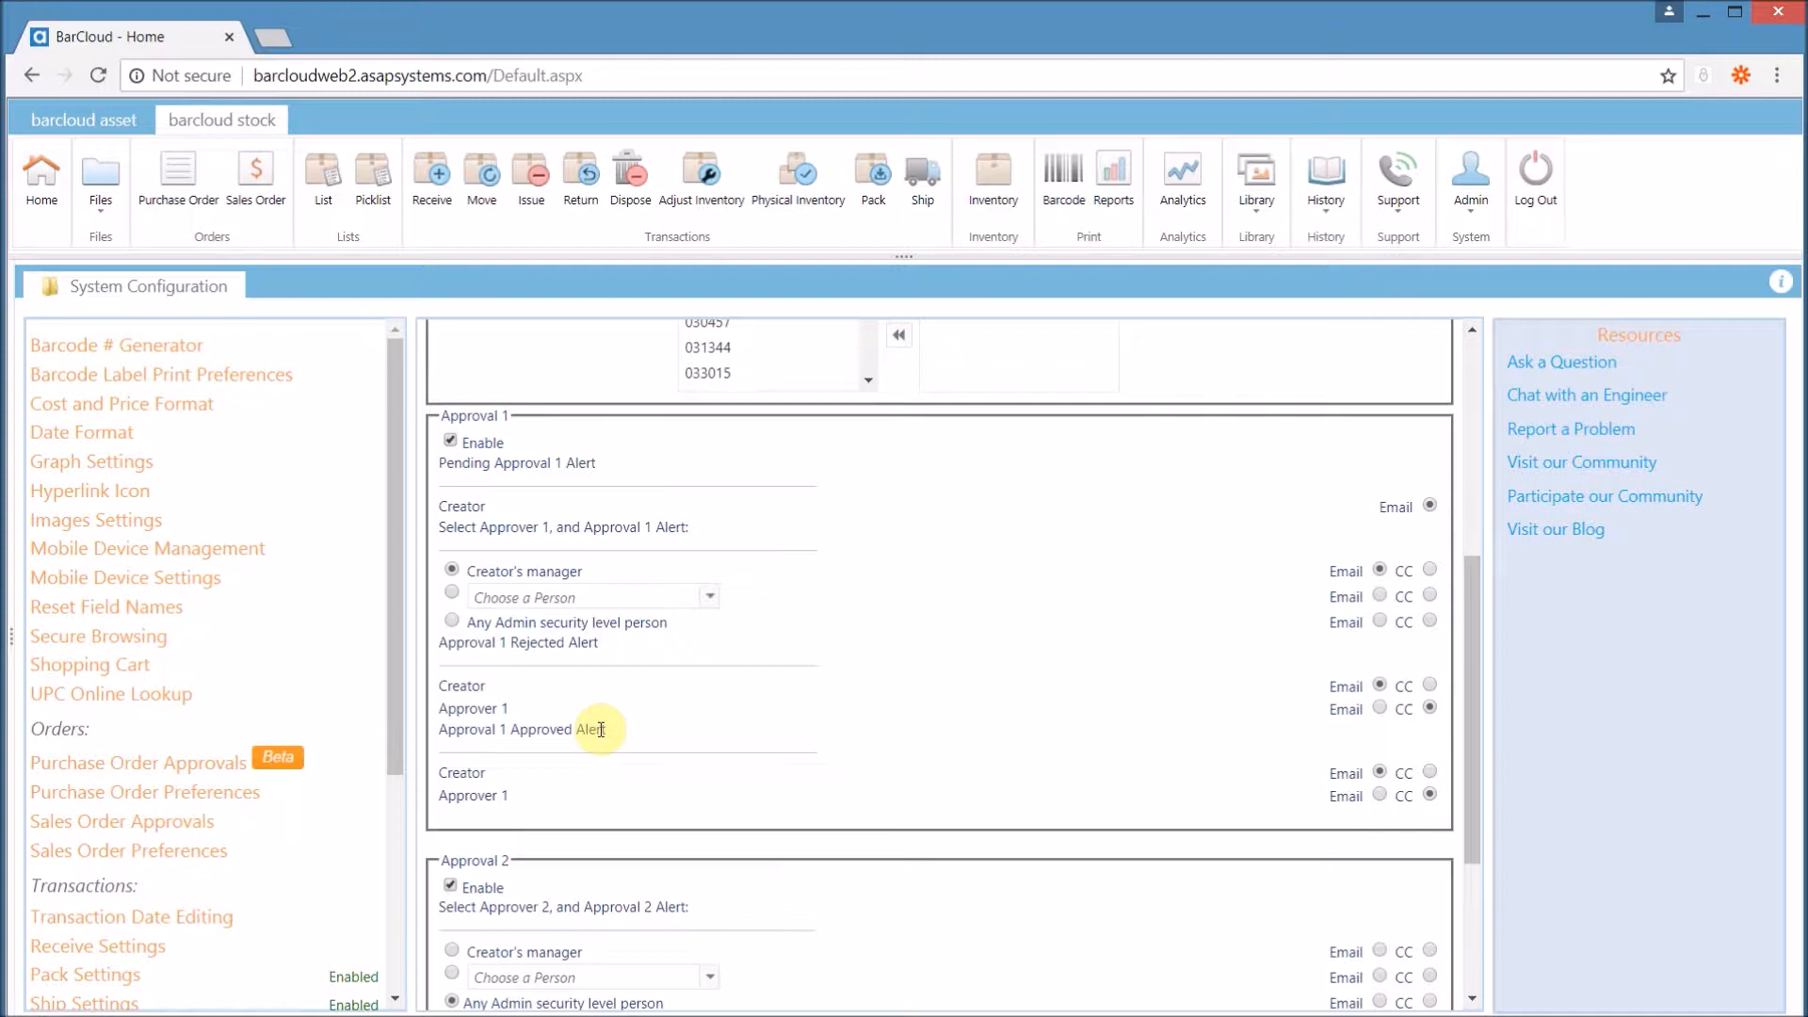
scroll(658, 576, down, 3)
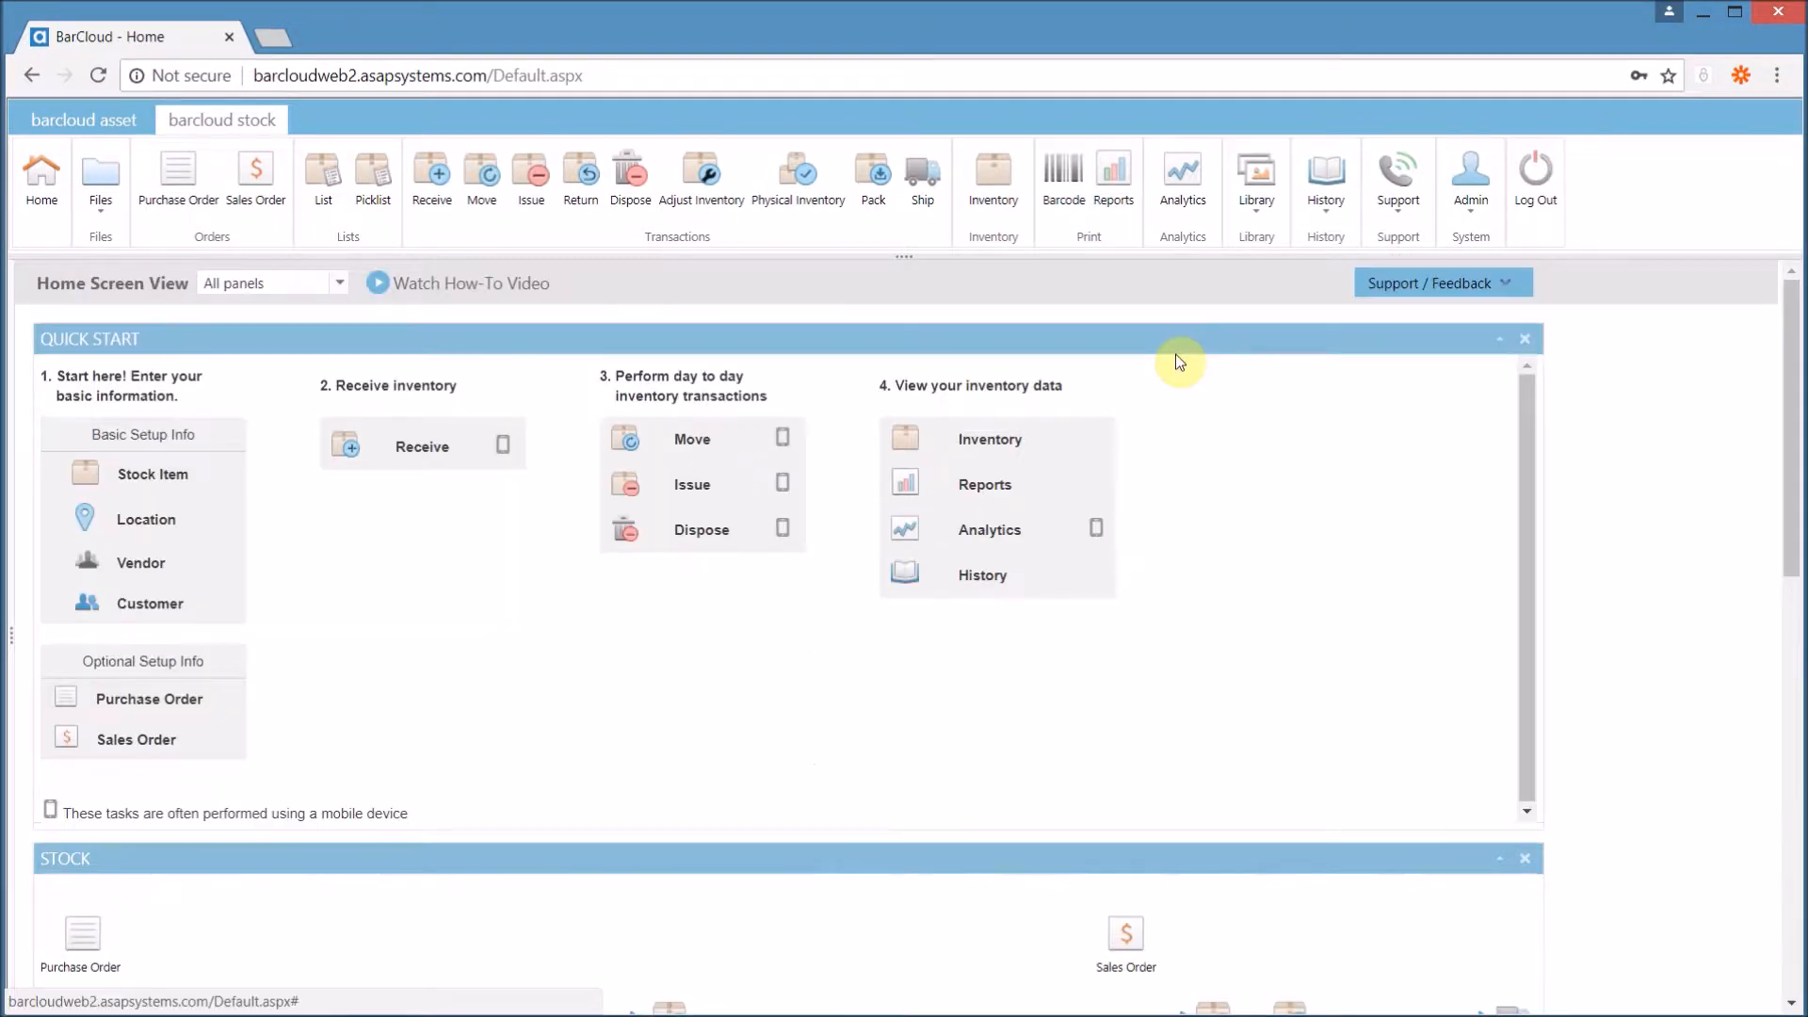
- Show the list of existing approval cycles in the Purchase Order Approvals settings
click(1470, 193)
click(1533, 354)
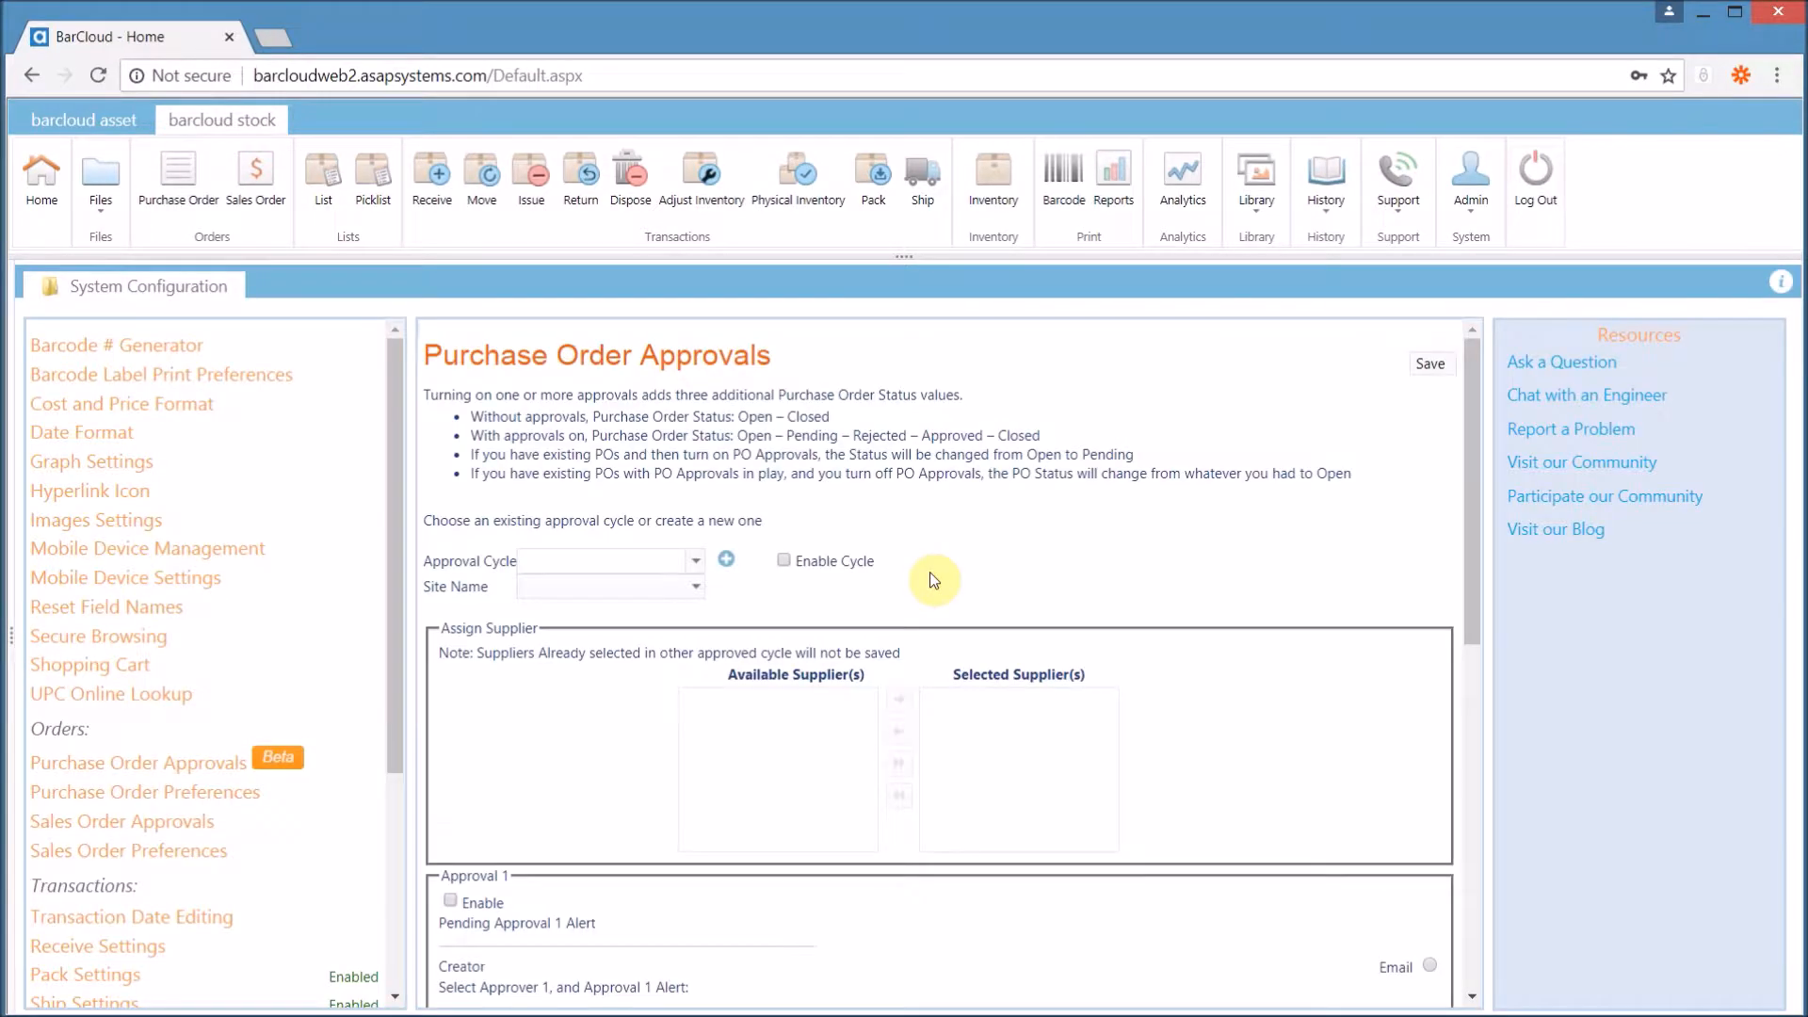
click(695, 560)
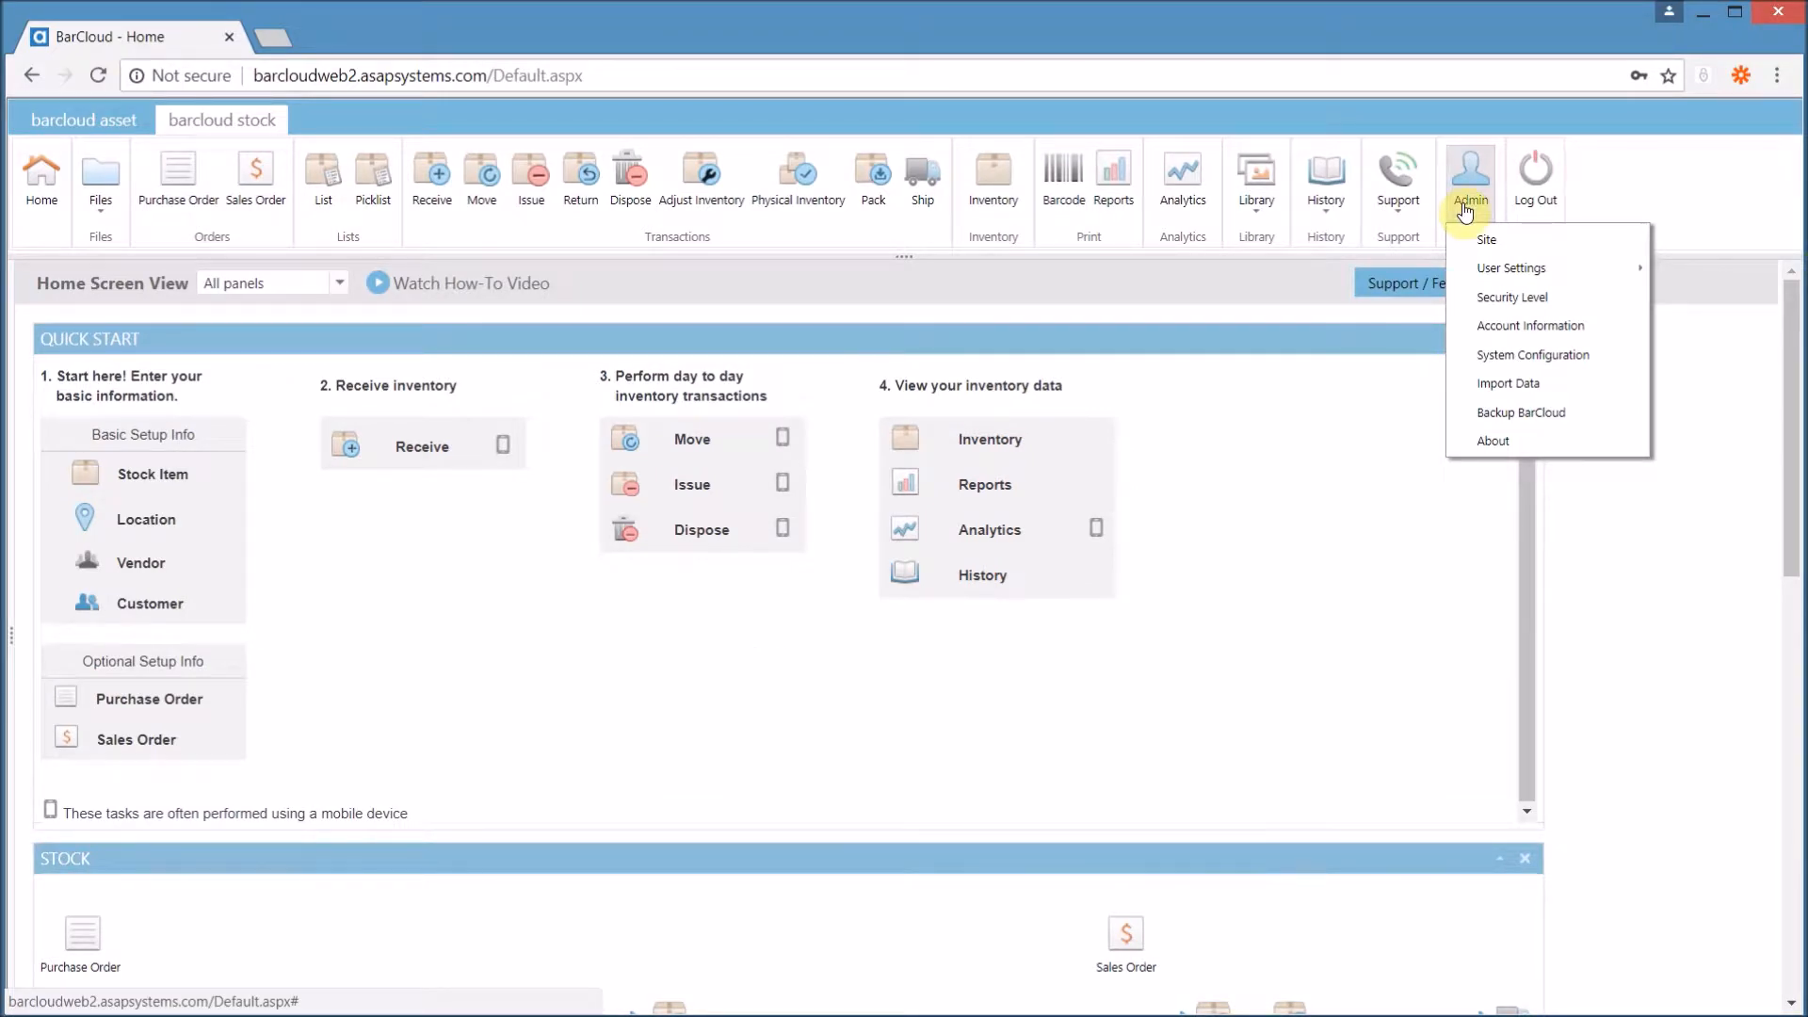
- In the system configuration's Purchase Order Approvals, create an enabled approval cycle named Sample Two Step for Site1
click(1493, 356)
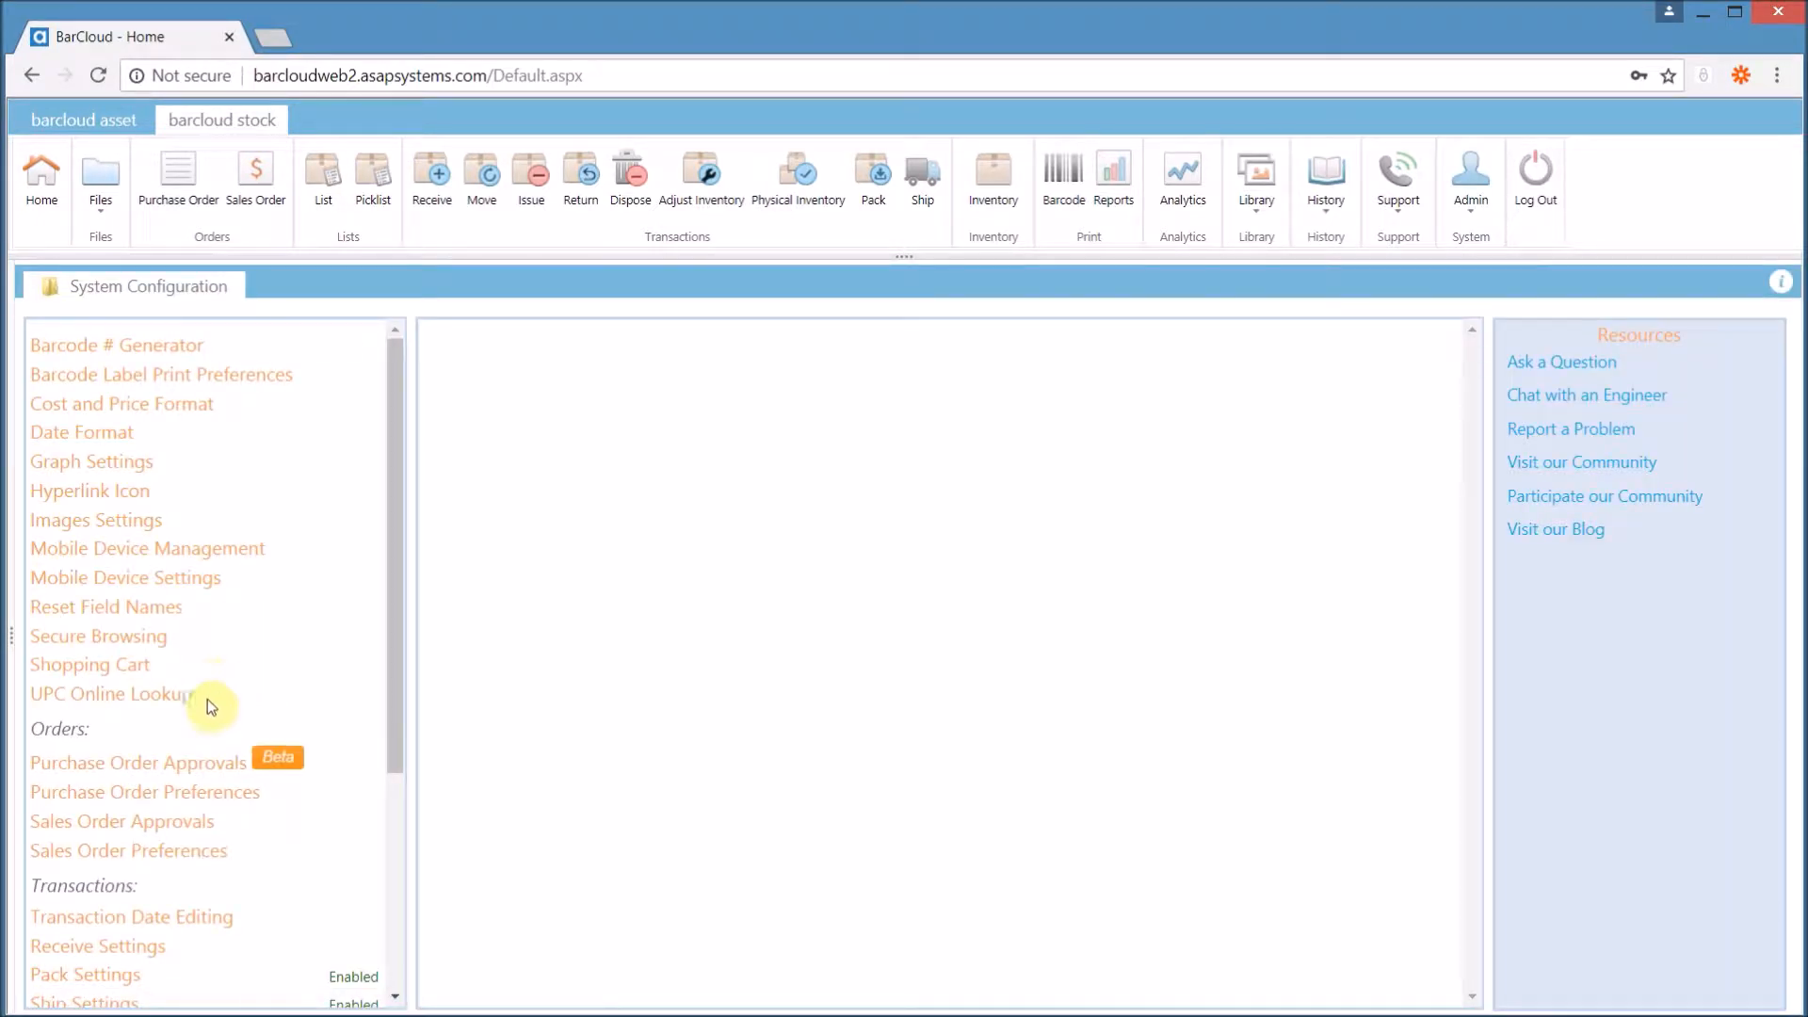
click(184, 763)
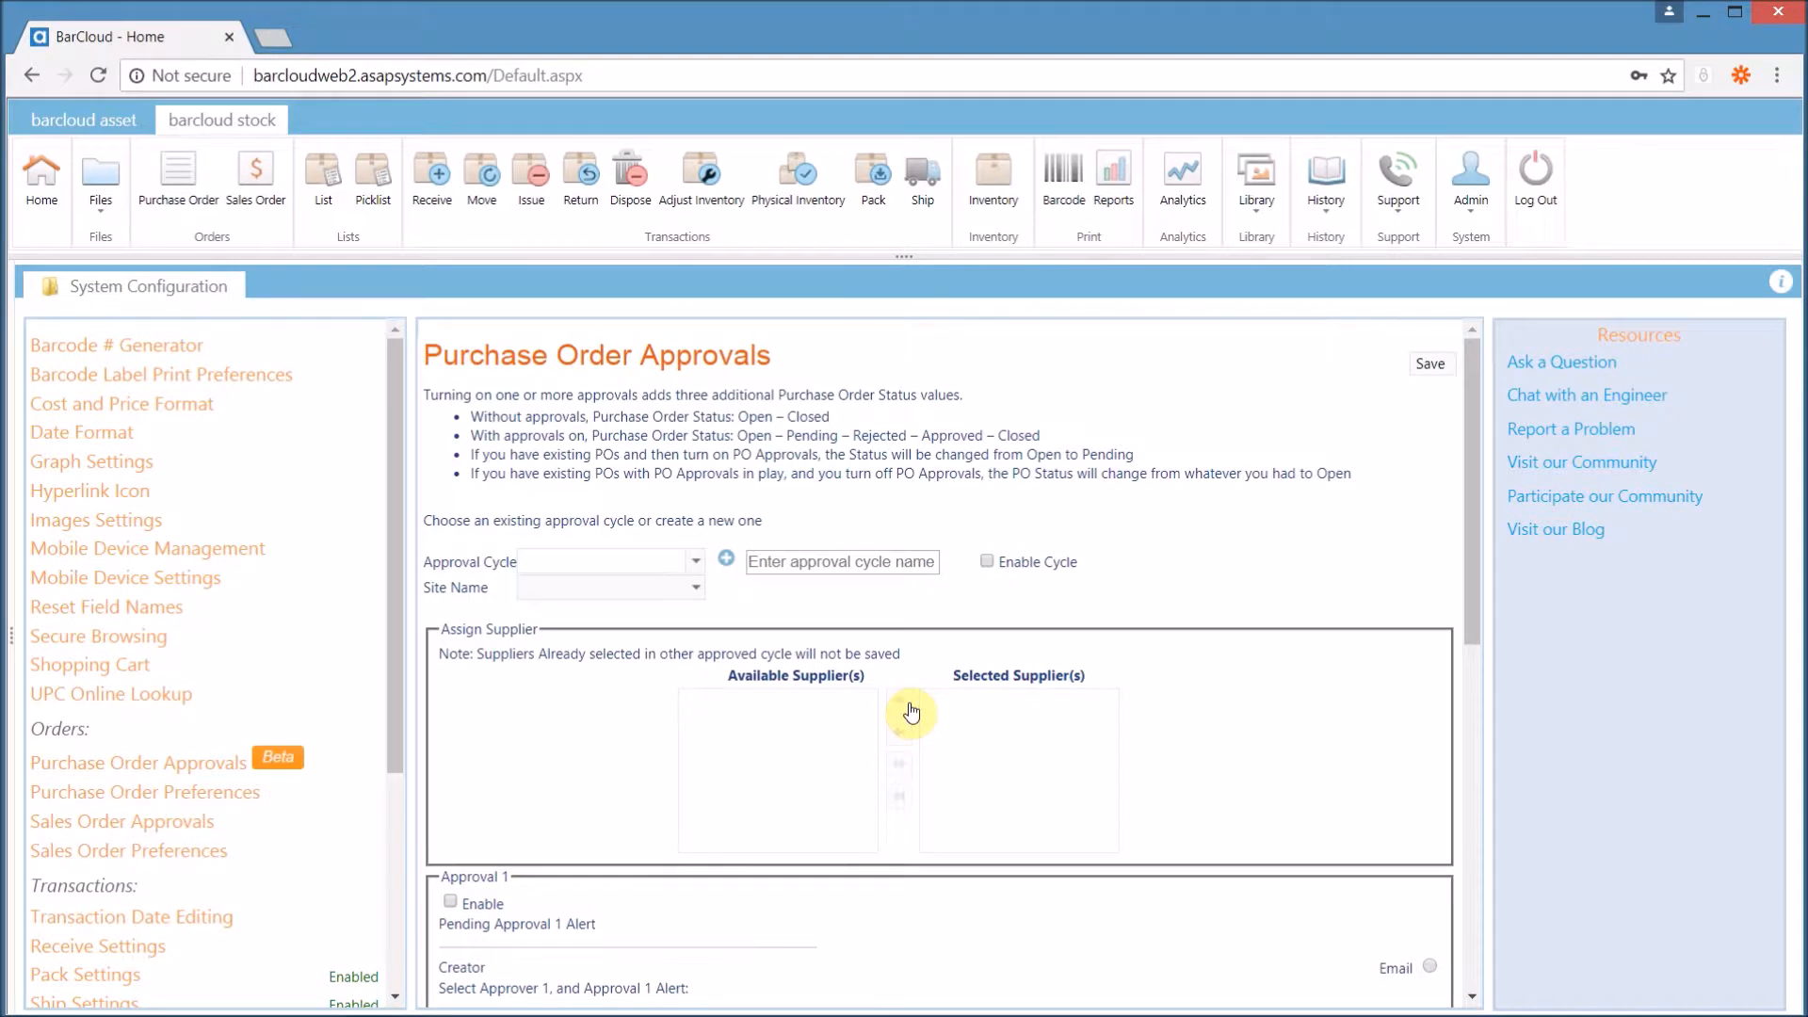
click(782, 566)
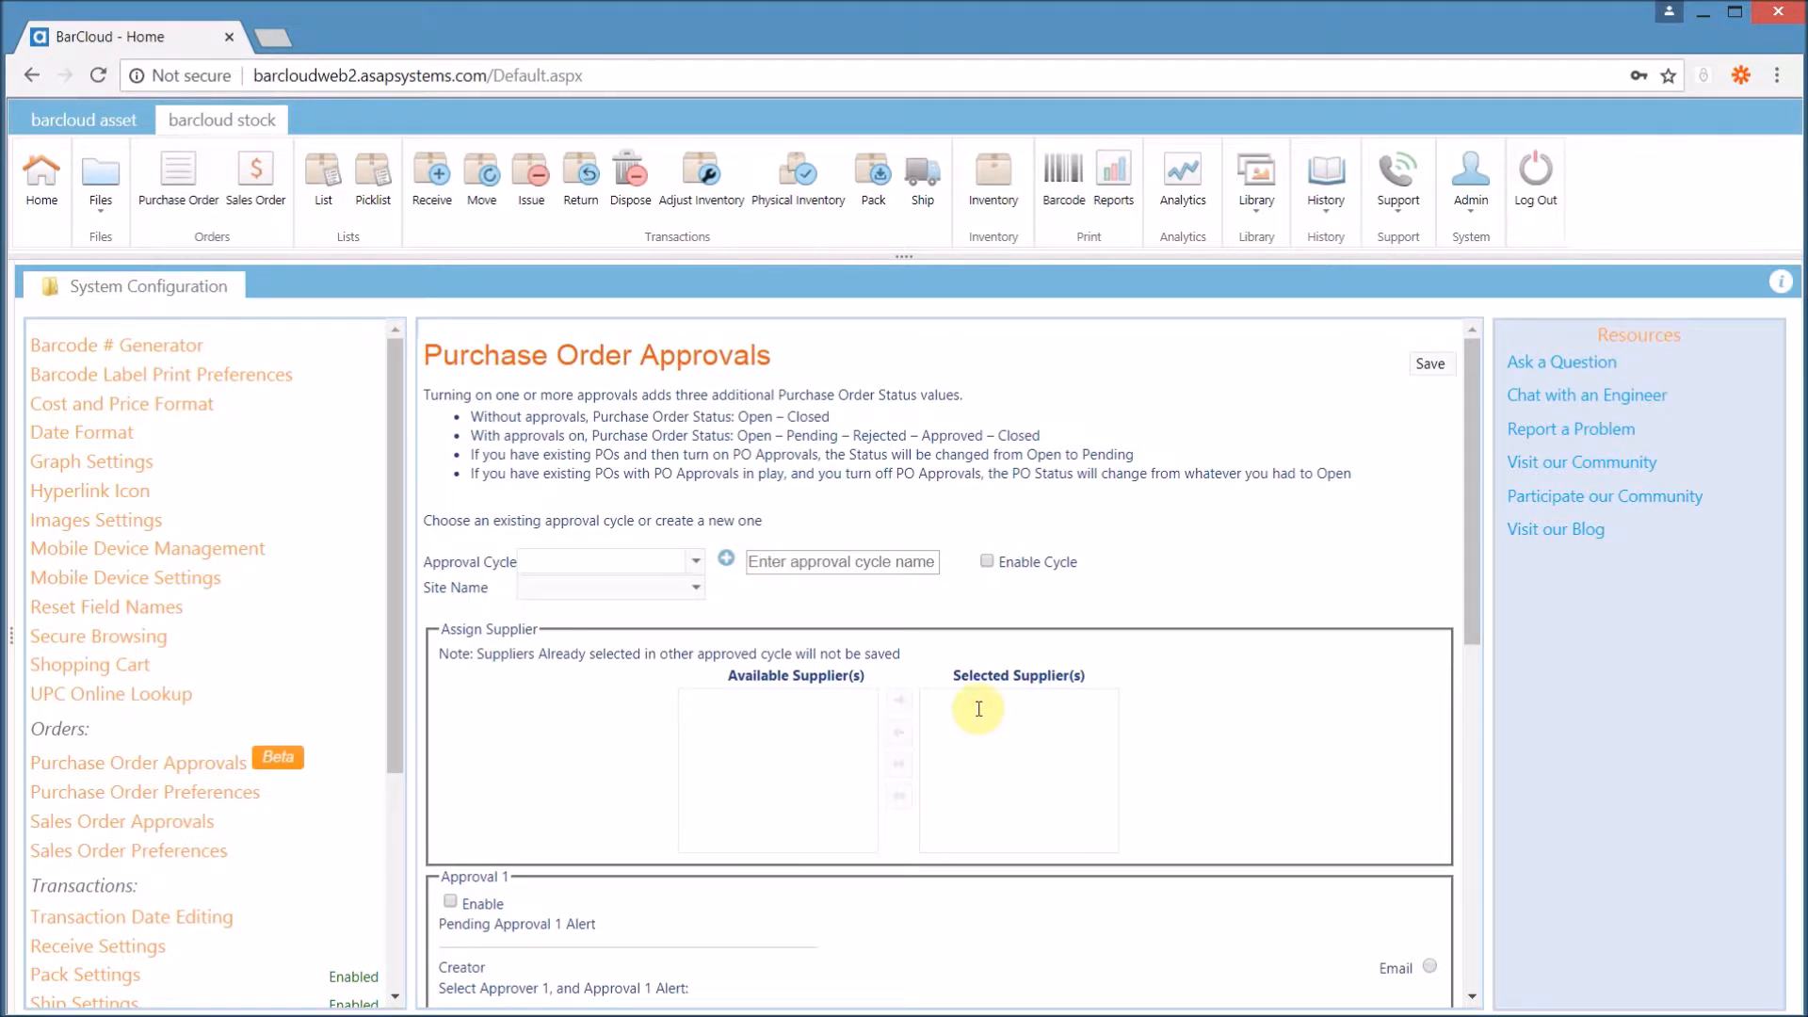
text(Sample Two Step)
click(986, 561)
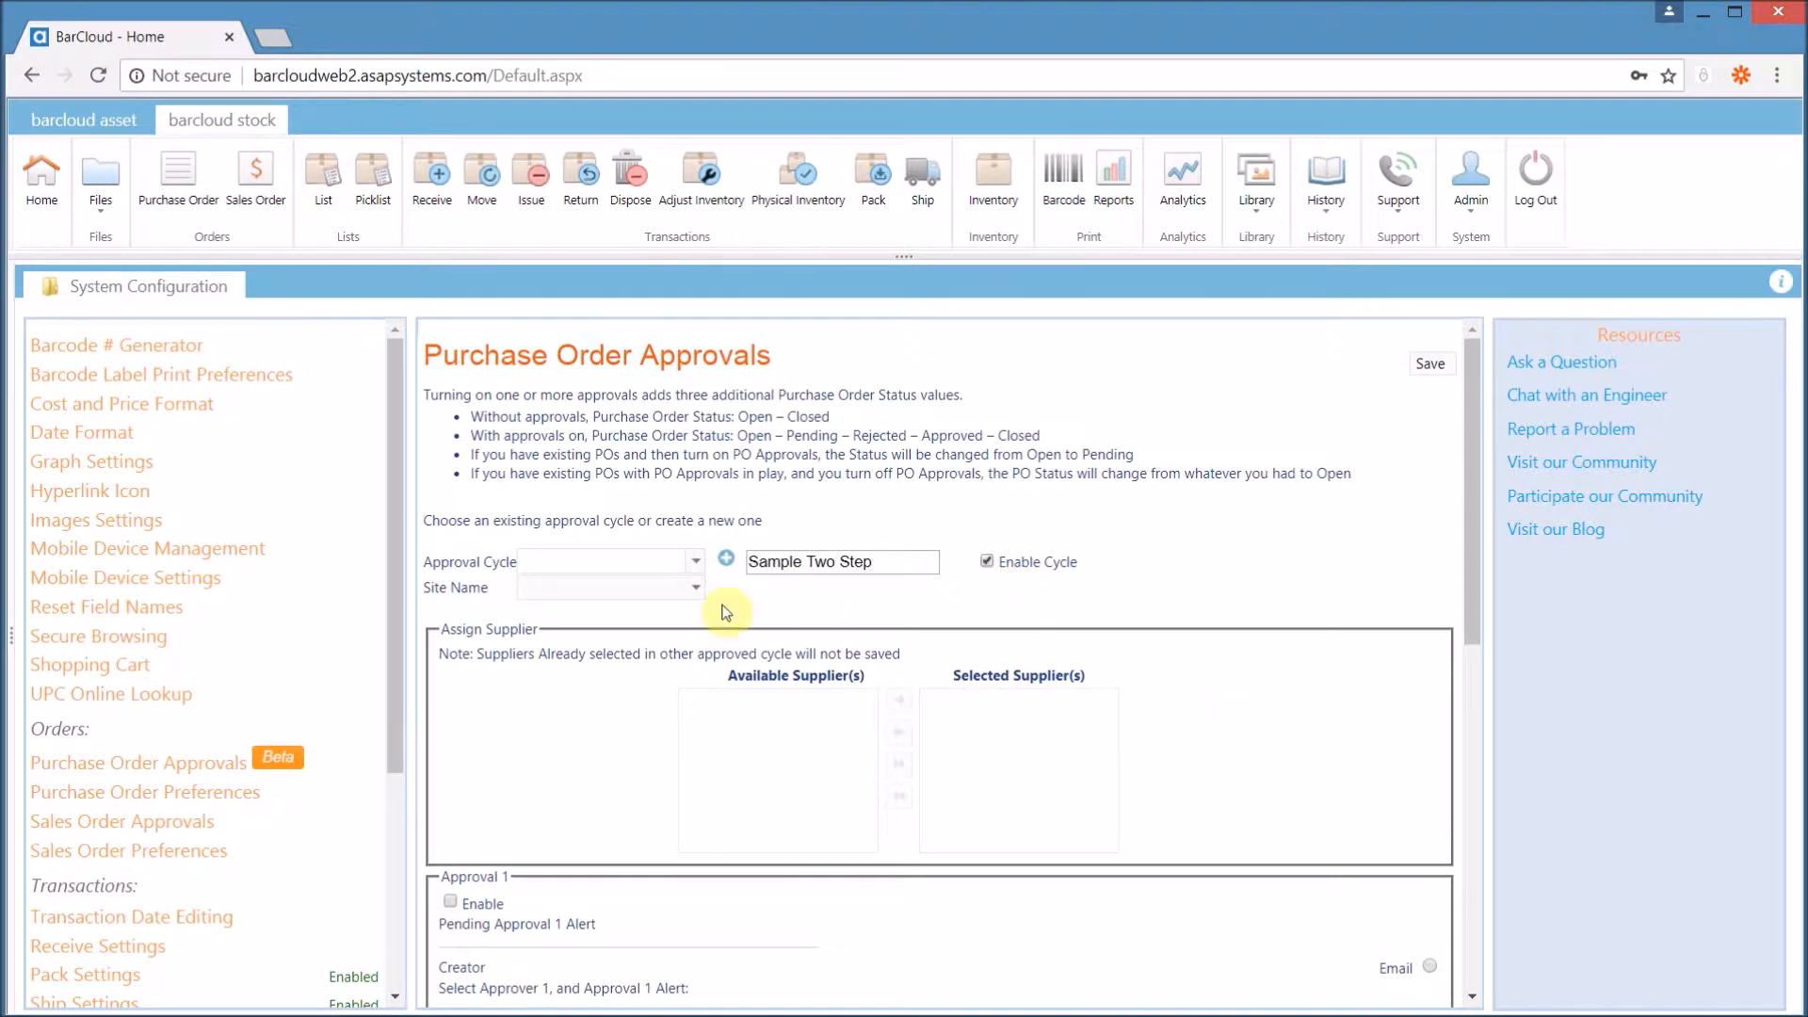
click(695, 587)
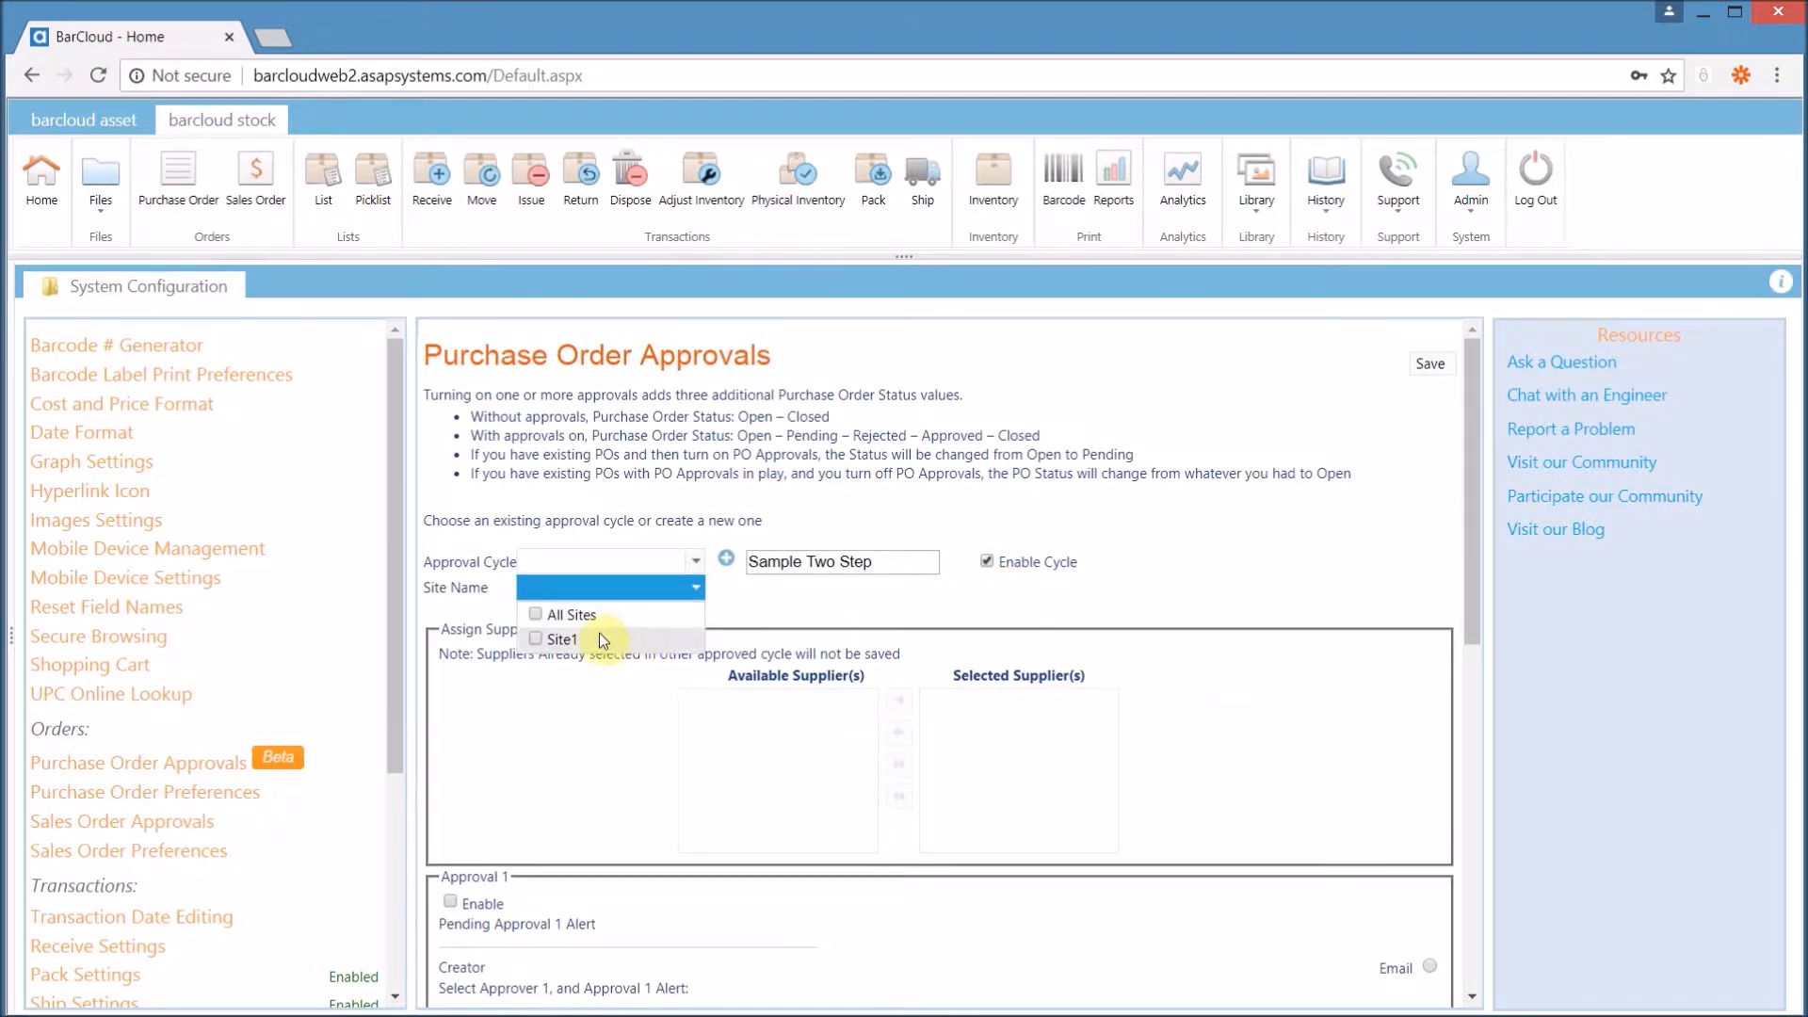
click(684, 808)
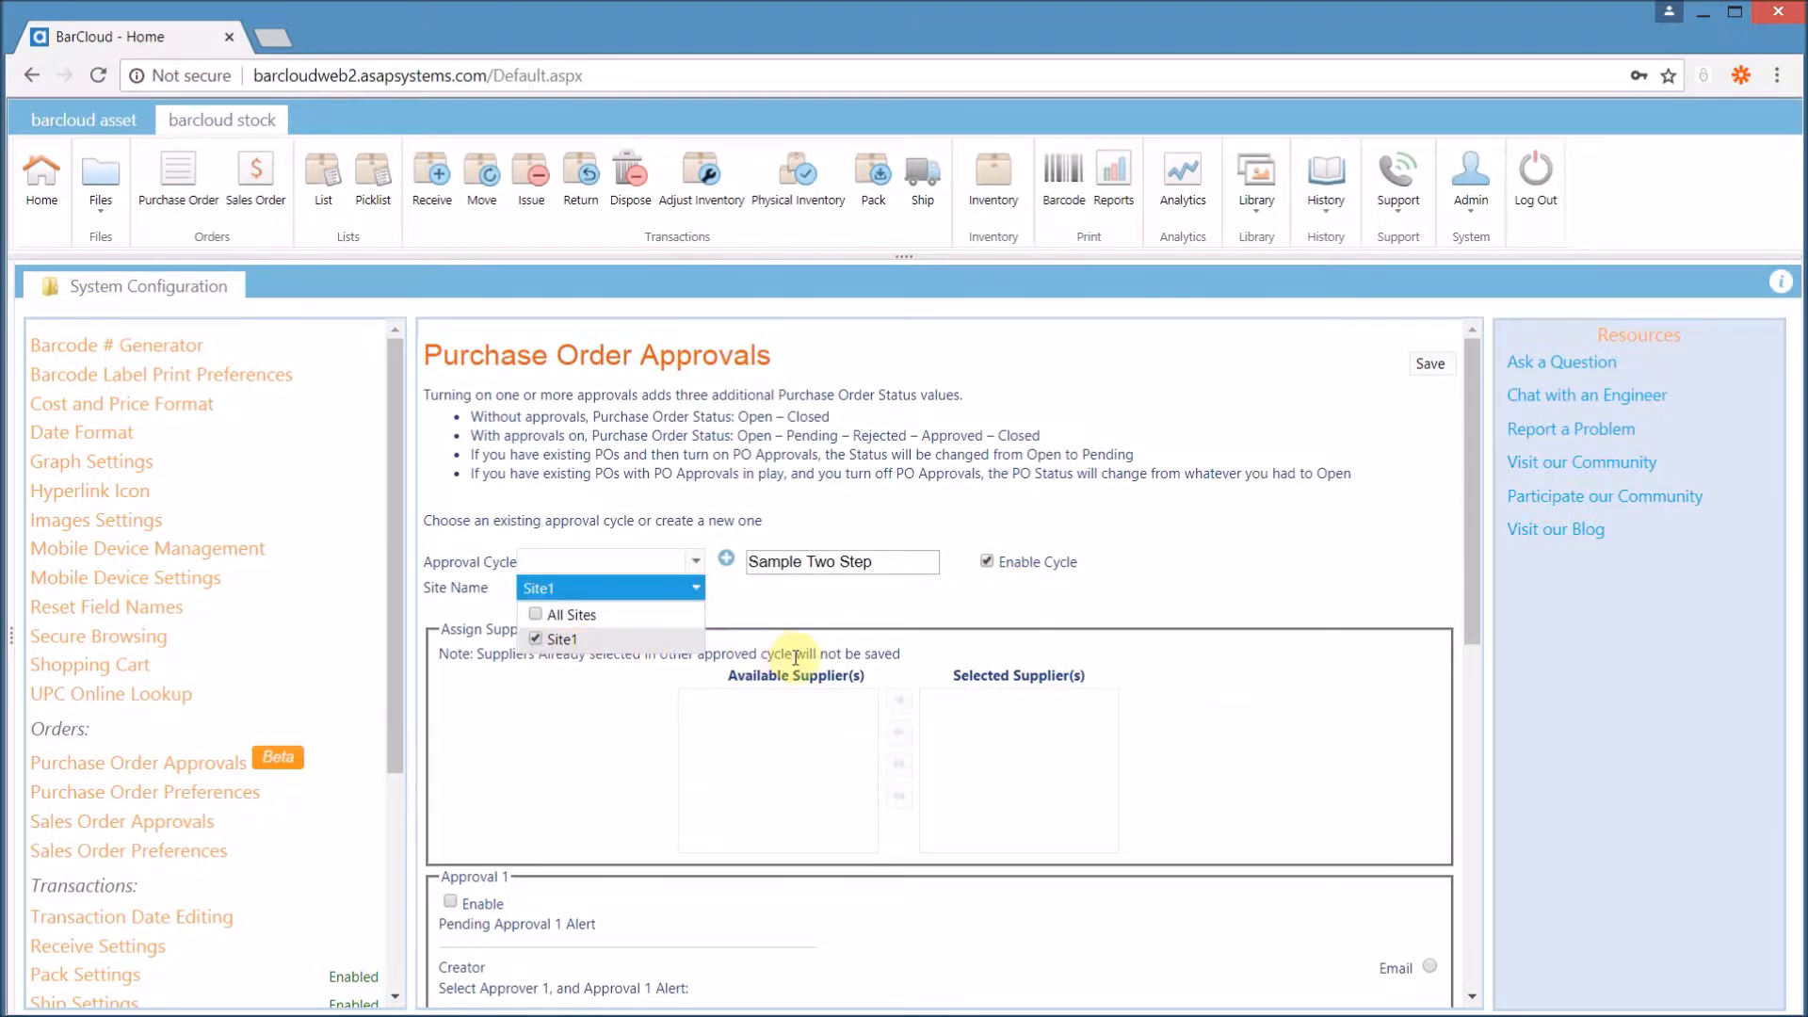
- Assign suppliers 039632, 041836 and 047829 to the approval cycle
scroll(627, 704, down, 1)
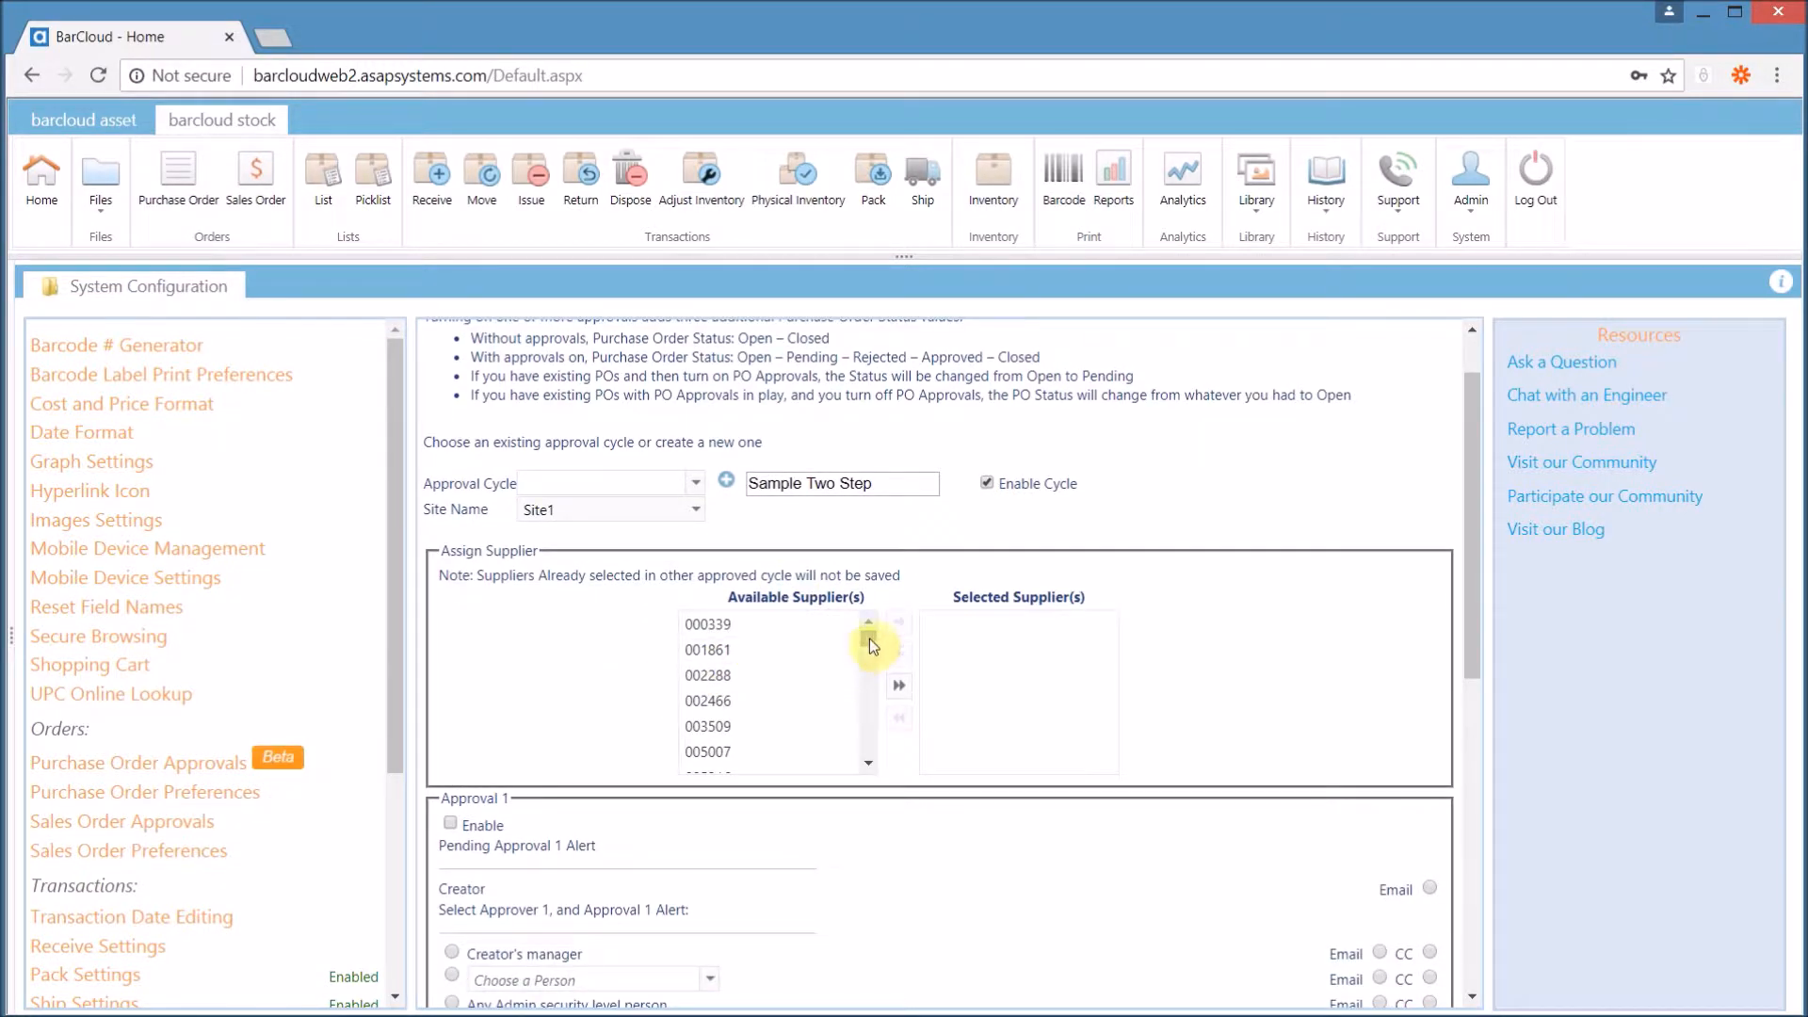
drag(868, 639, 871, 657)
click(750, 656)
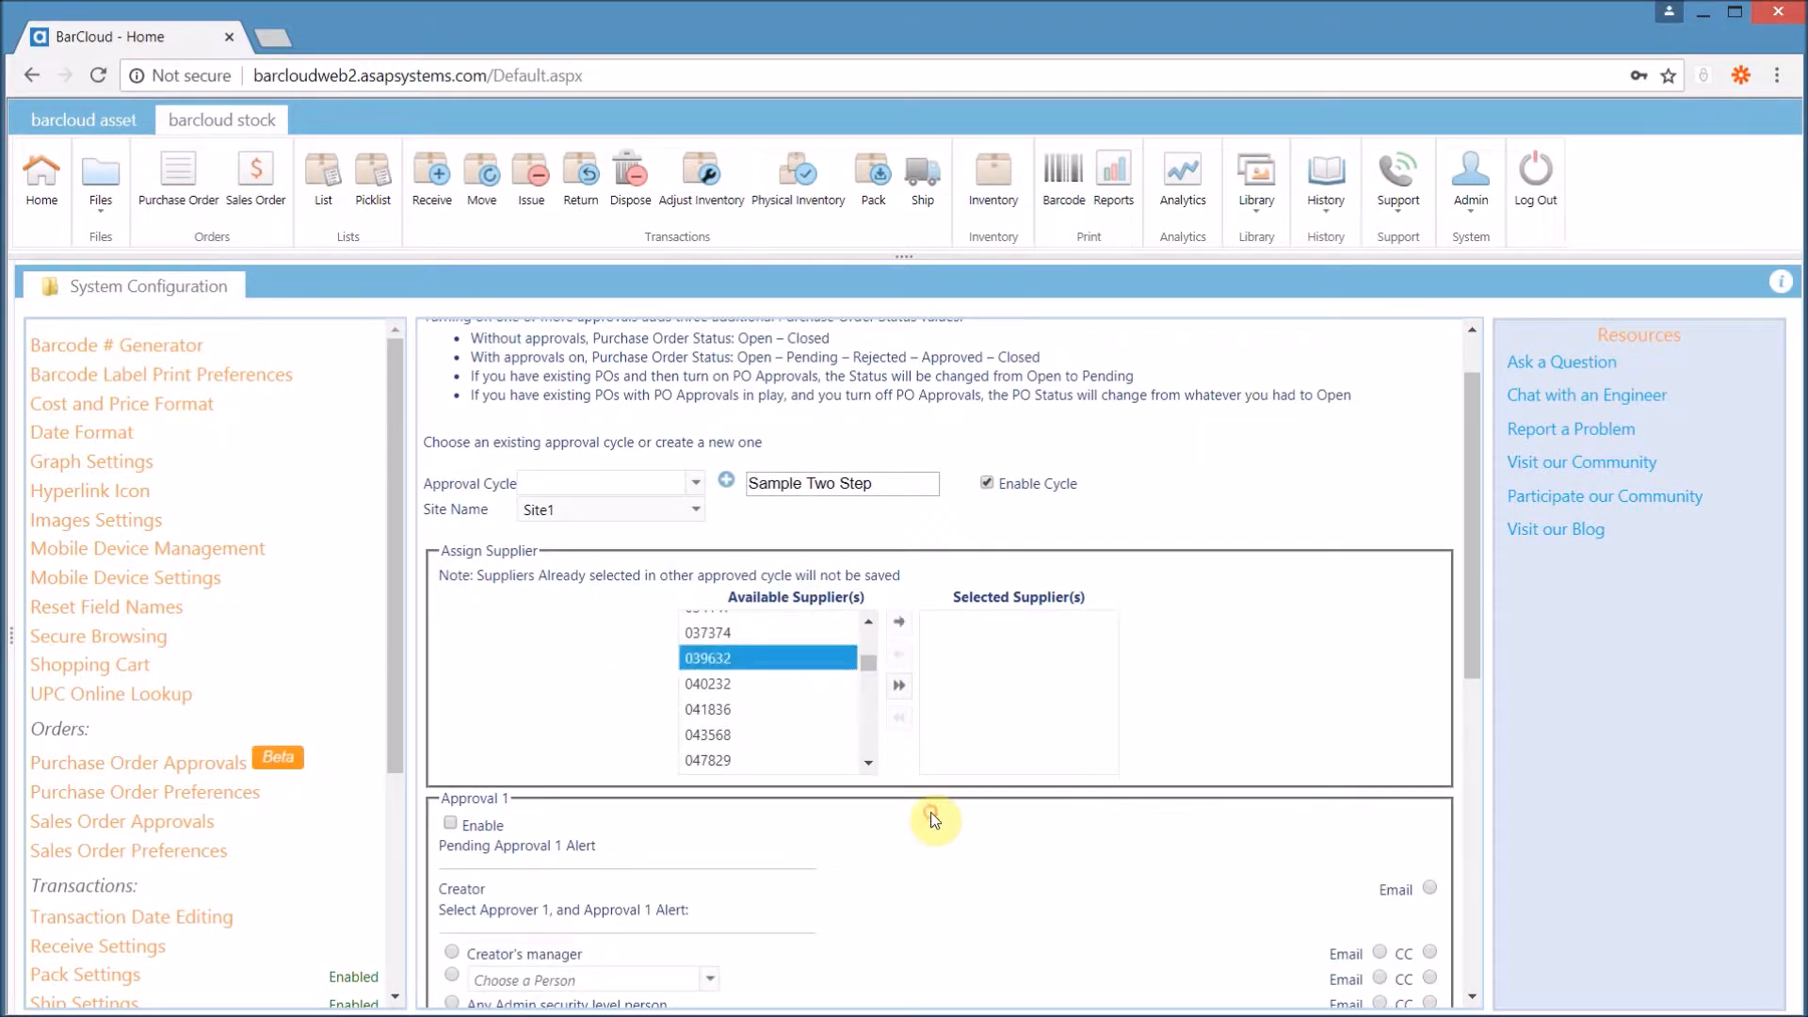
ctrl+click(753, 708)
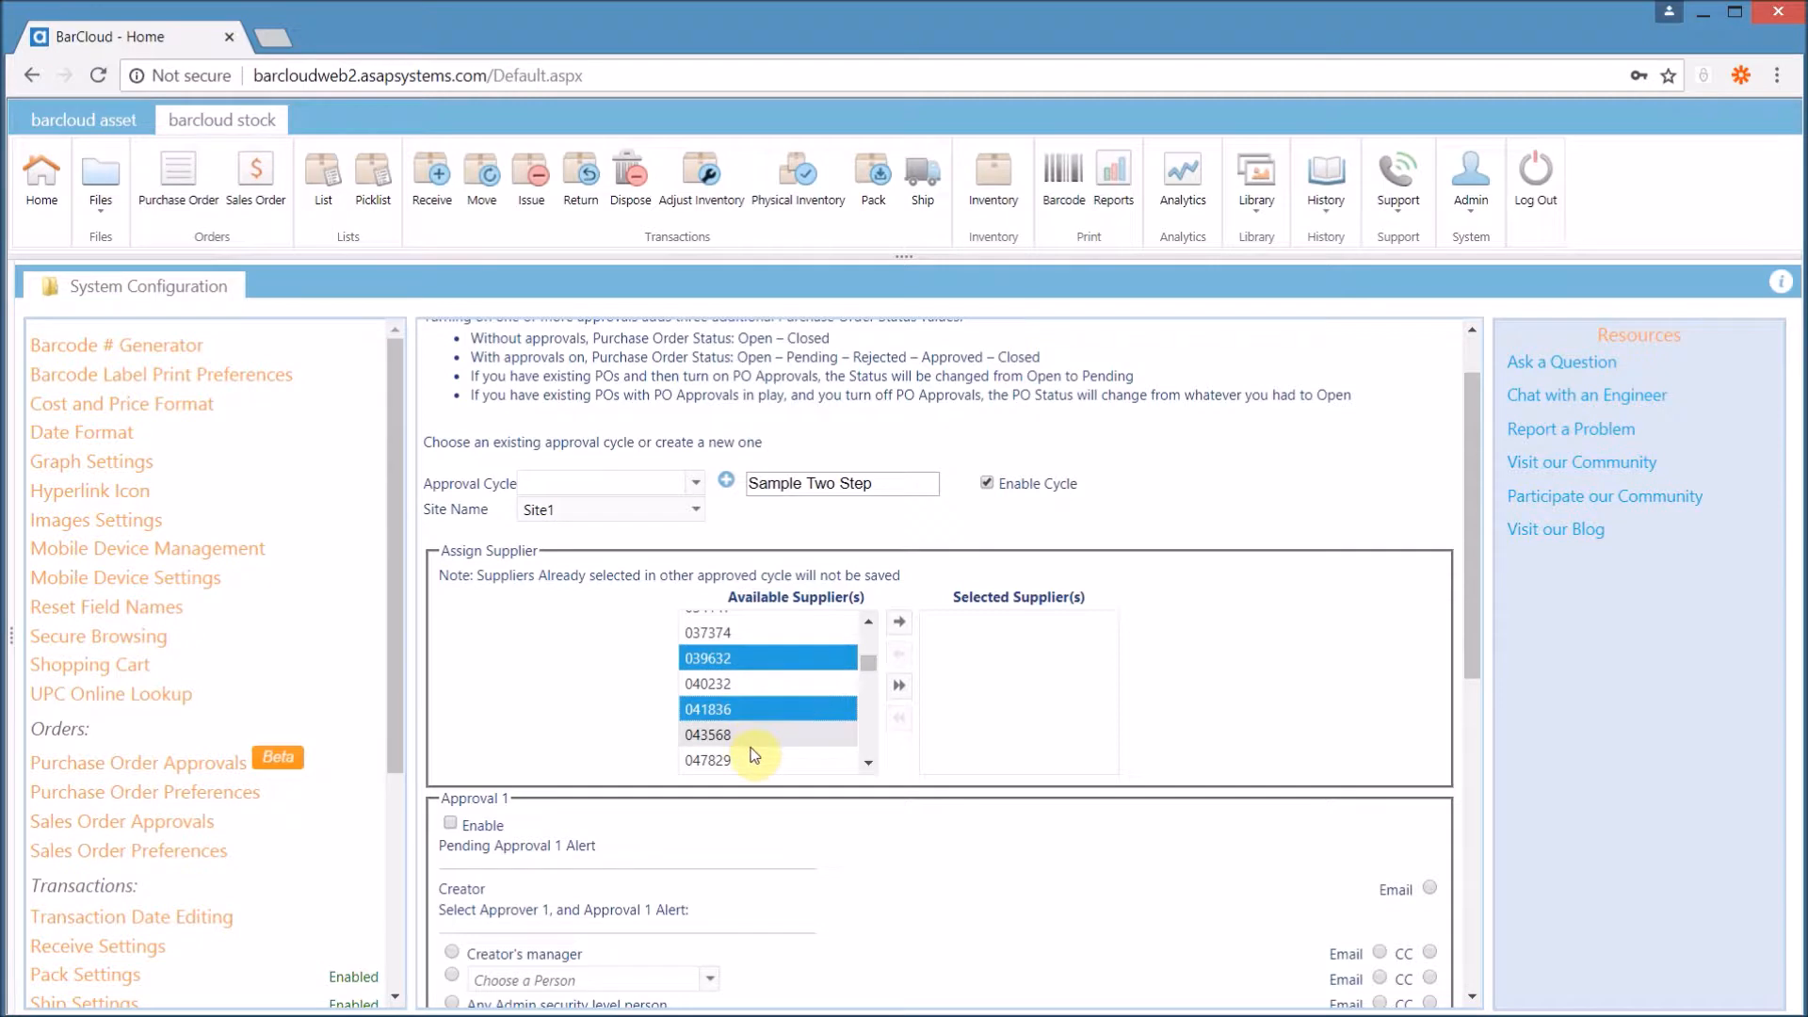
ctrl+click(751, 758)
click(903, 621)
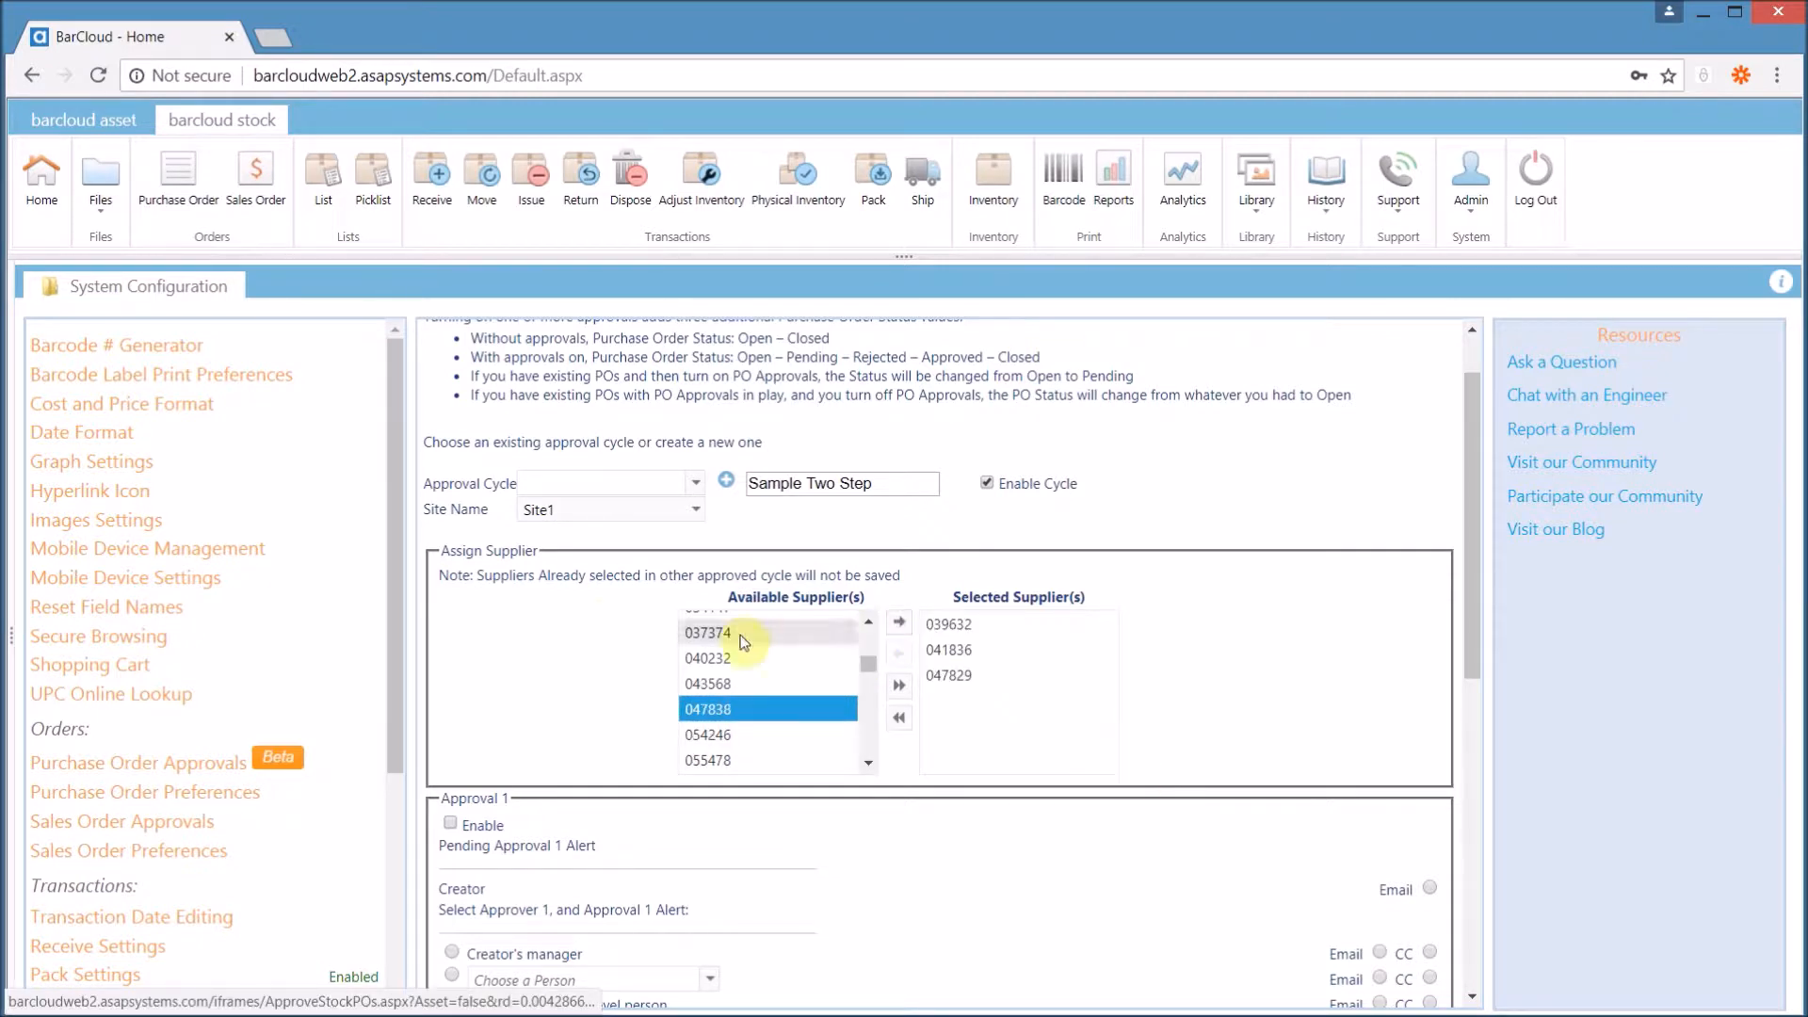
click(749, 709)
- Enable Approval 1 with the creator's manager as approver, alerted by email
scroll(502, 599, down, 3)
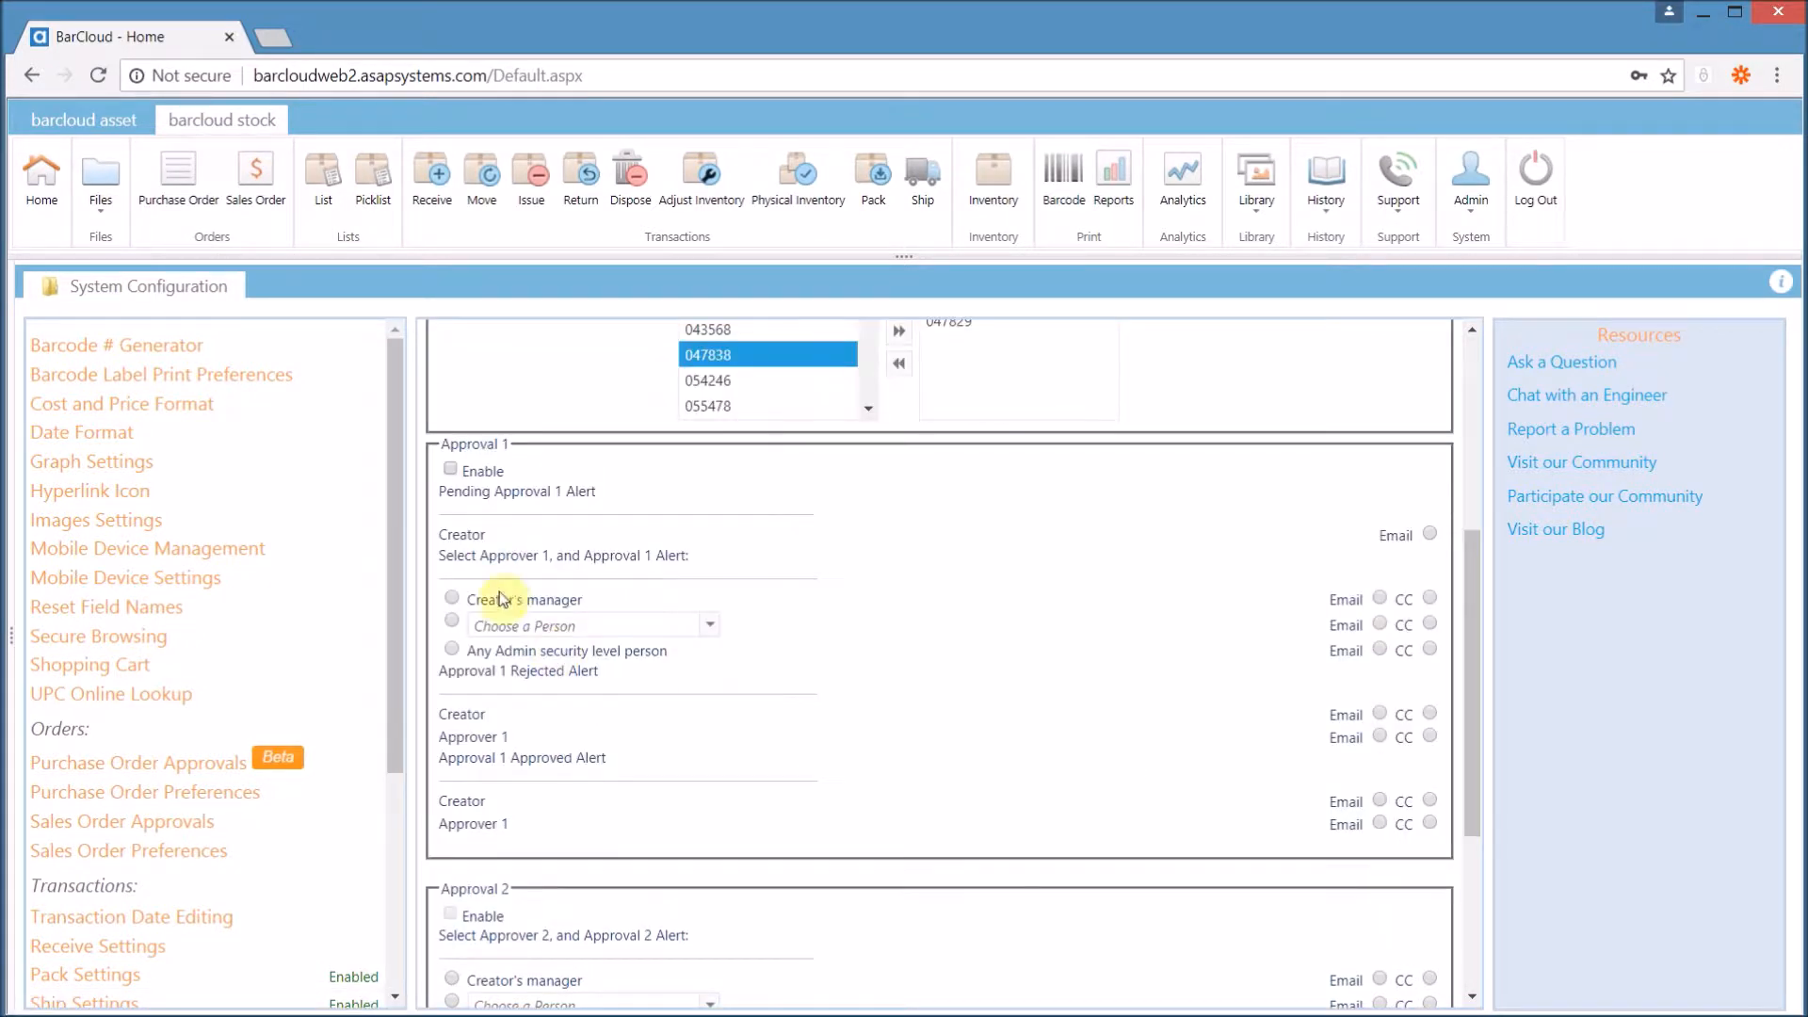
click(451, 469)
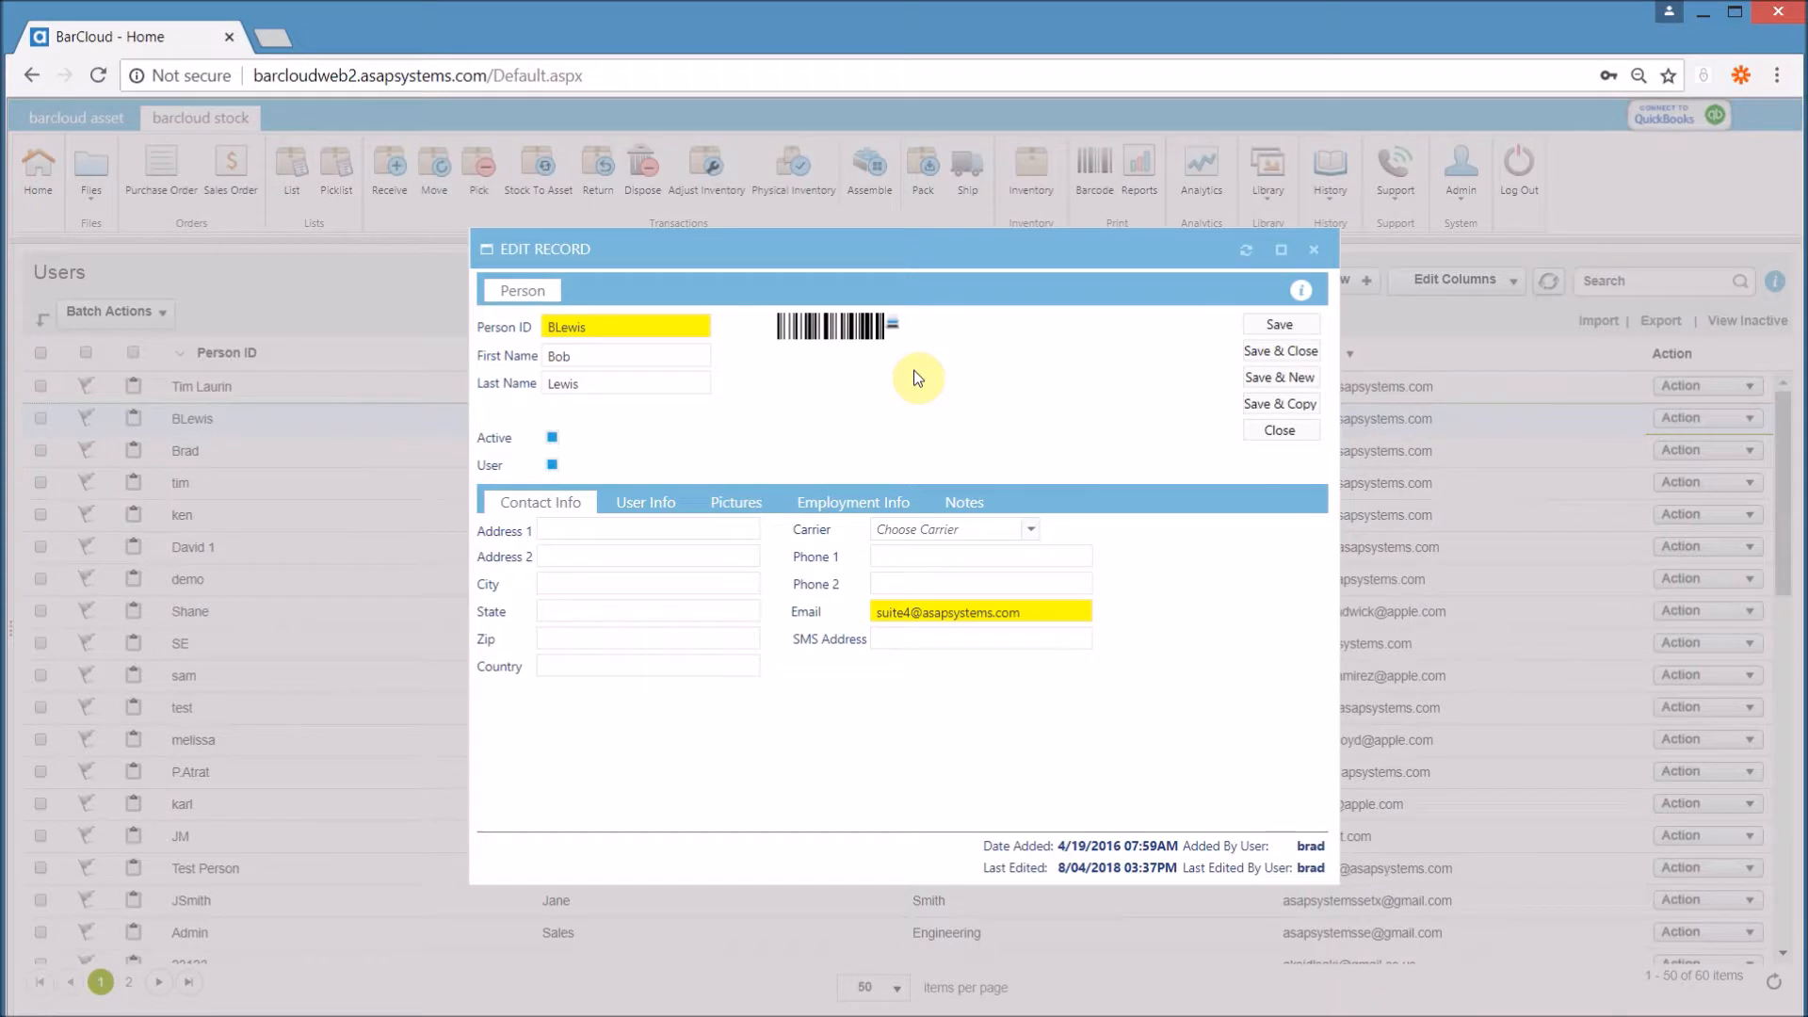
- Look at the manager choices in the employment information of the open person record
click(867, 505)
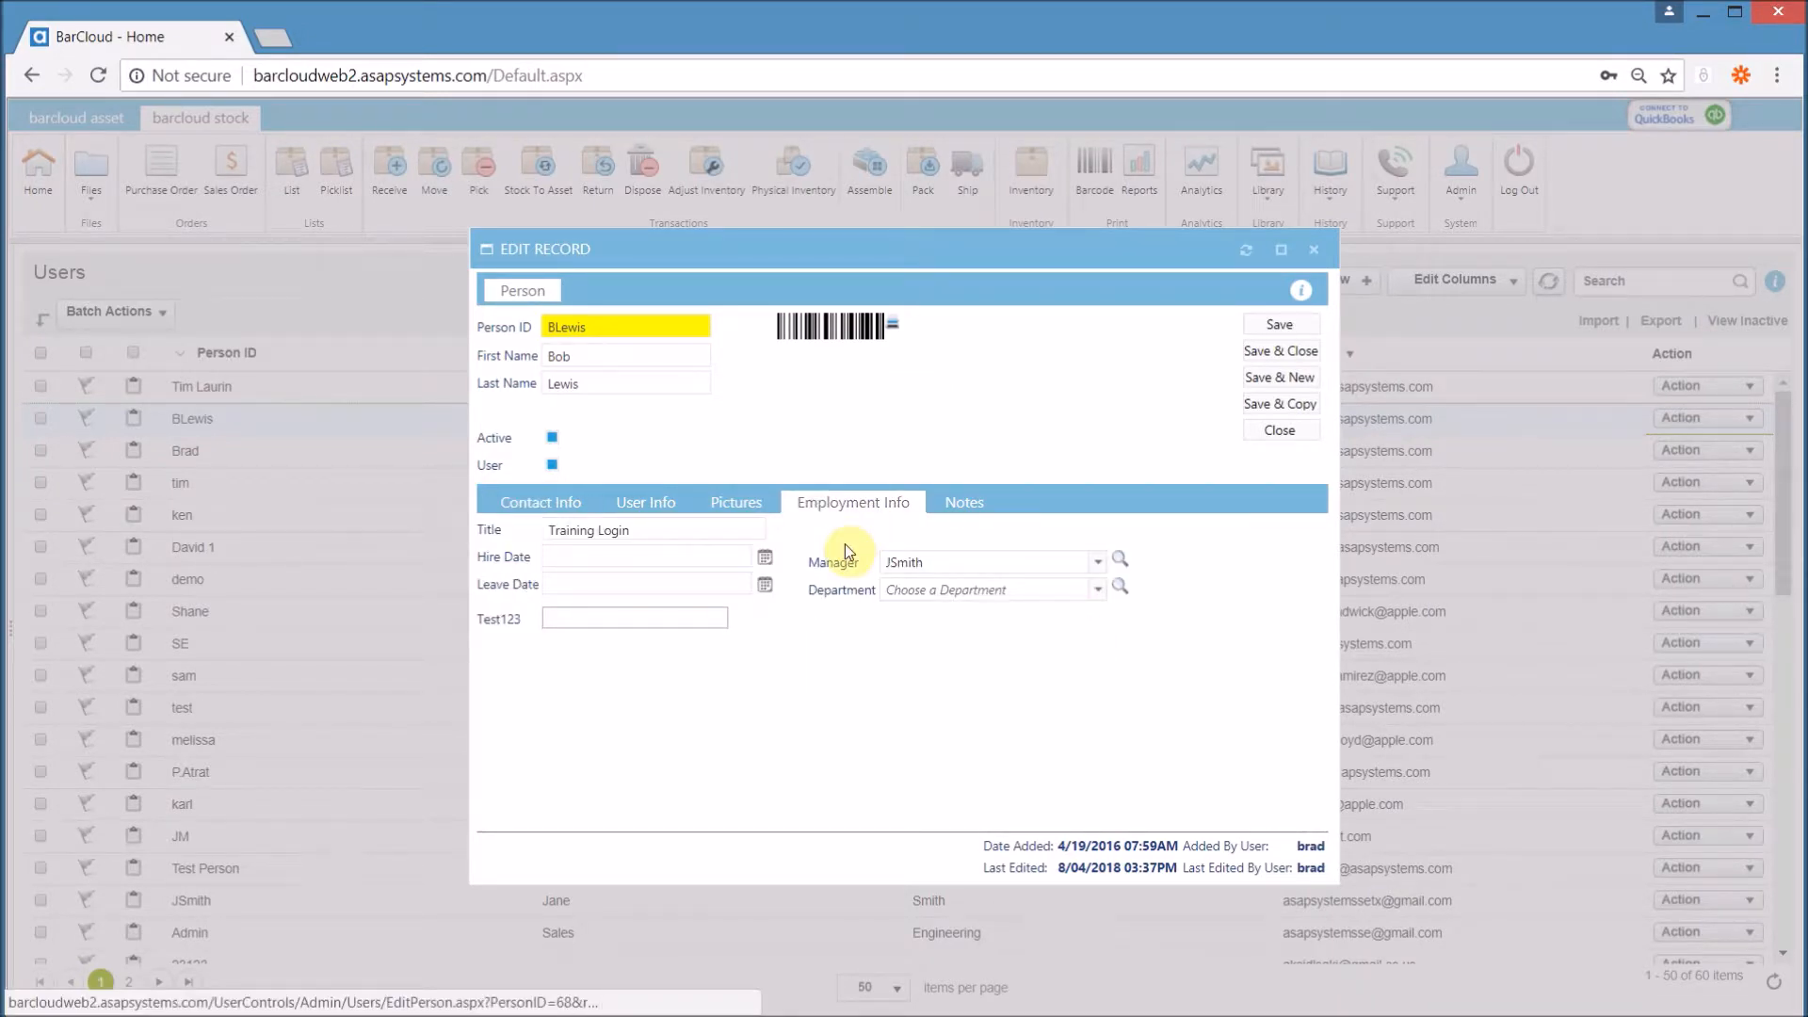
click(1098, 562)
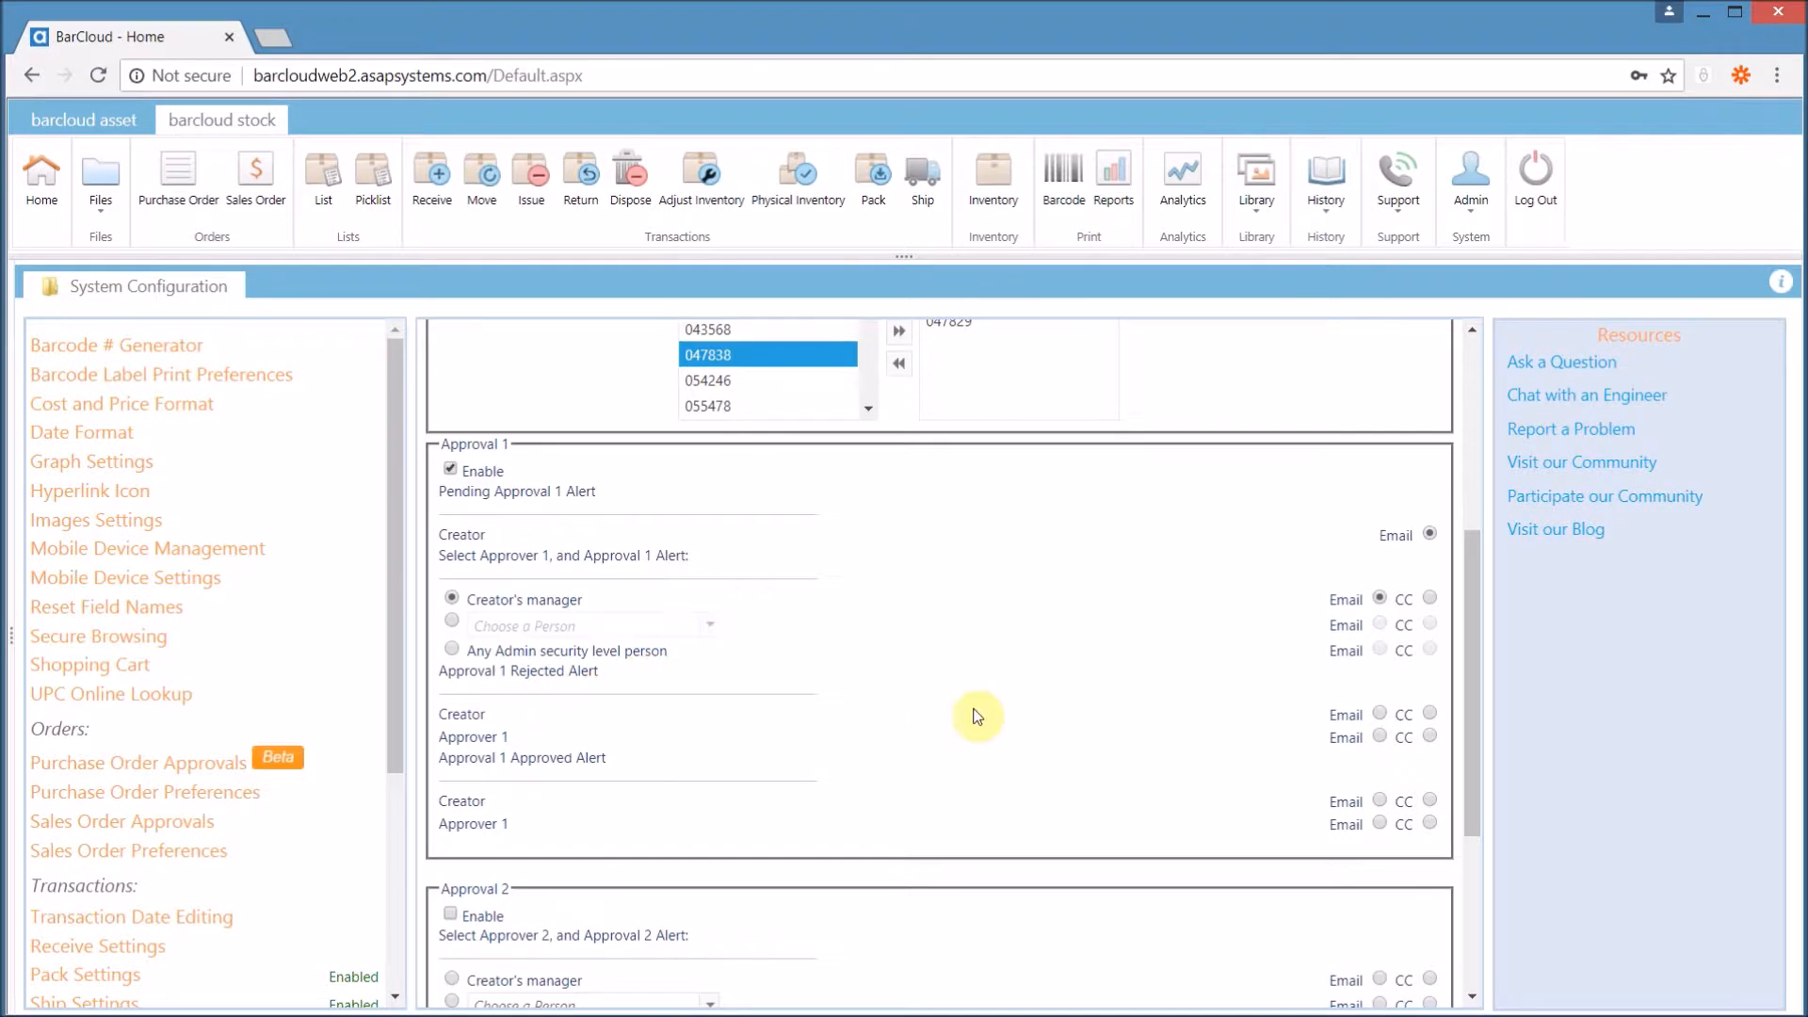
- Set the Approval 1 rejected and approved alerts to email the creator and CC Approver 1
click(1379, 712)
click(1429, 736)
click(1380, 801)
click(1429, 822)
- Enable Approval 2 for any Admin security level person, with its rejected and approved alerts emailed to the creator and CC'd to Approvers 1 and 2
scroll(1000, 741, down, 3)
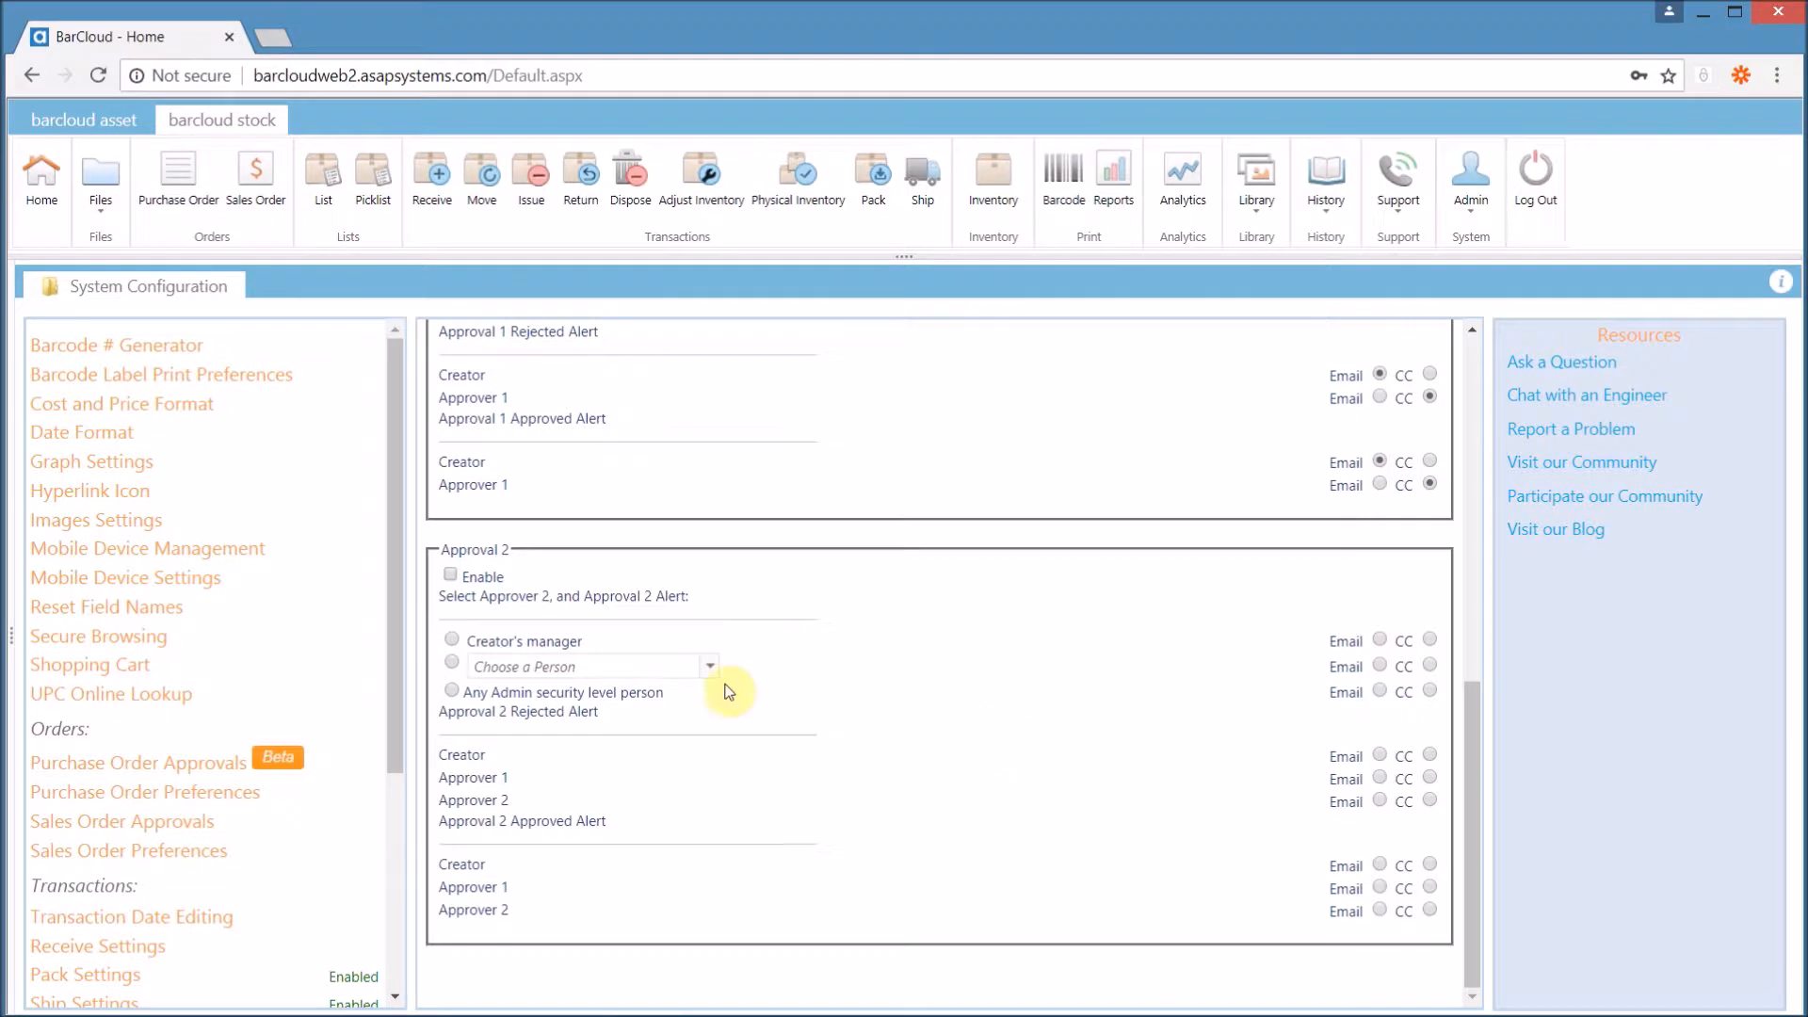
click(450, 576)
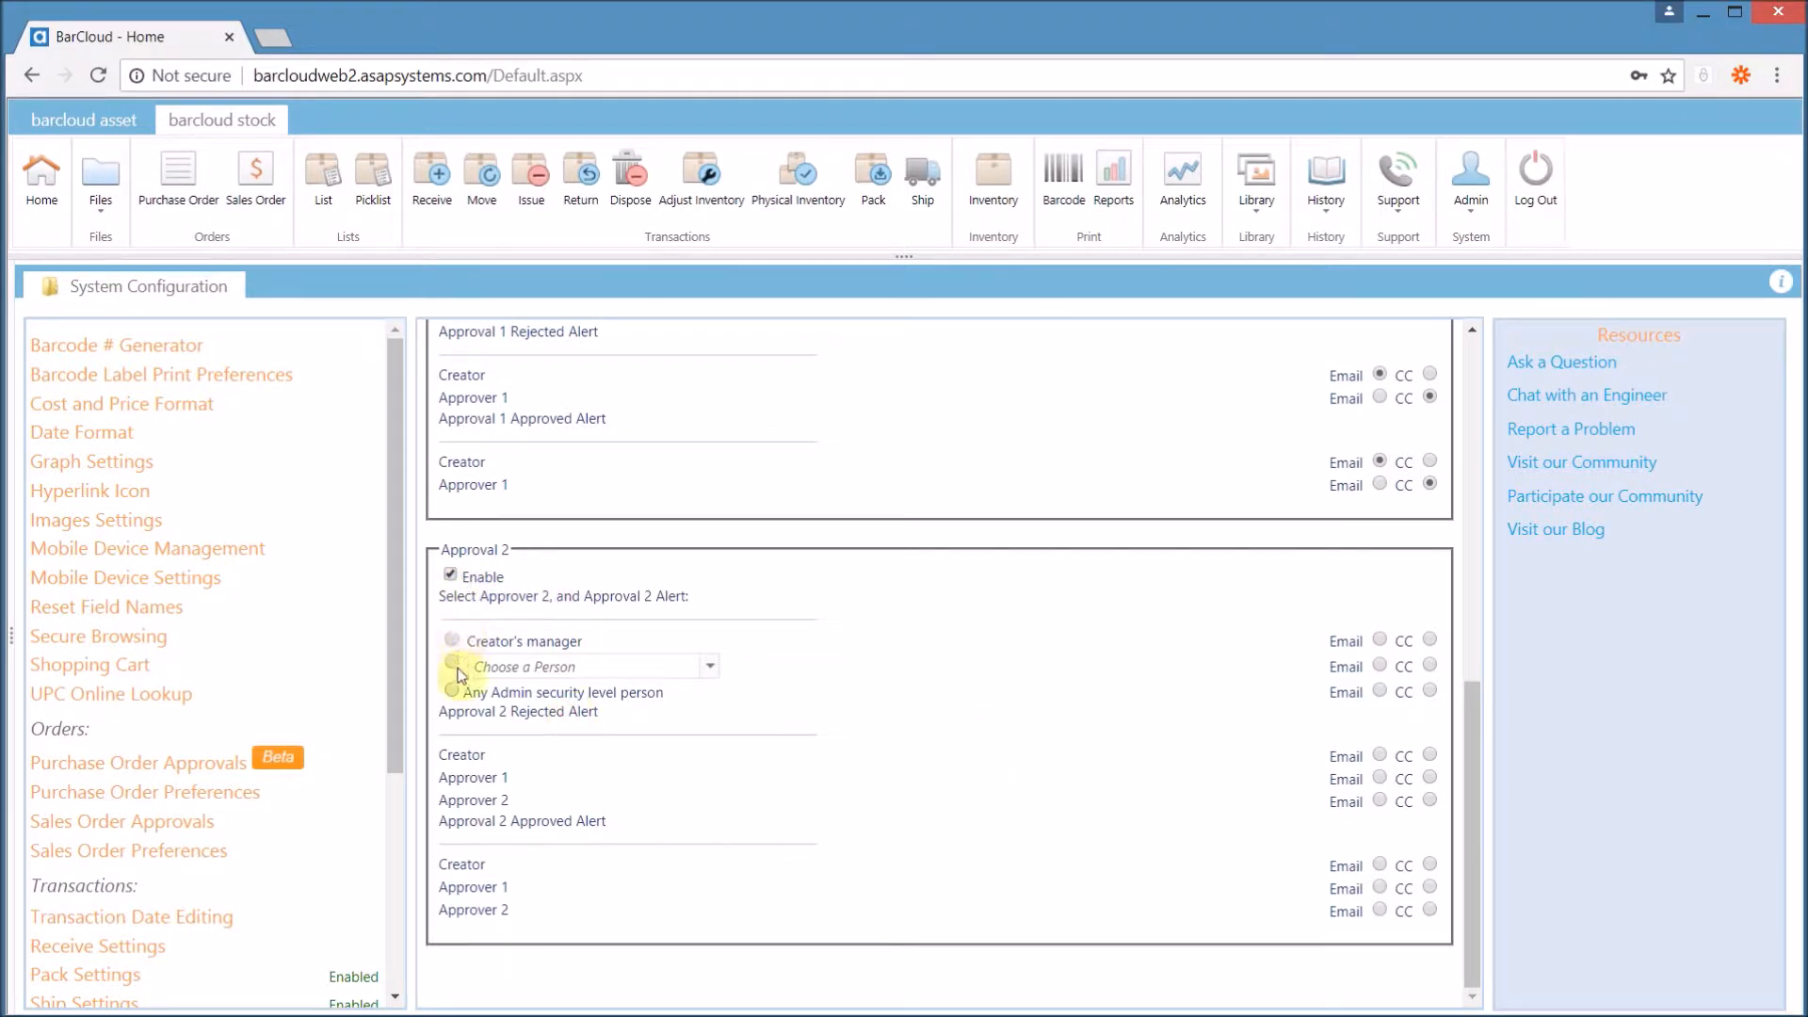
click(453, 694)
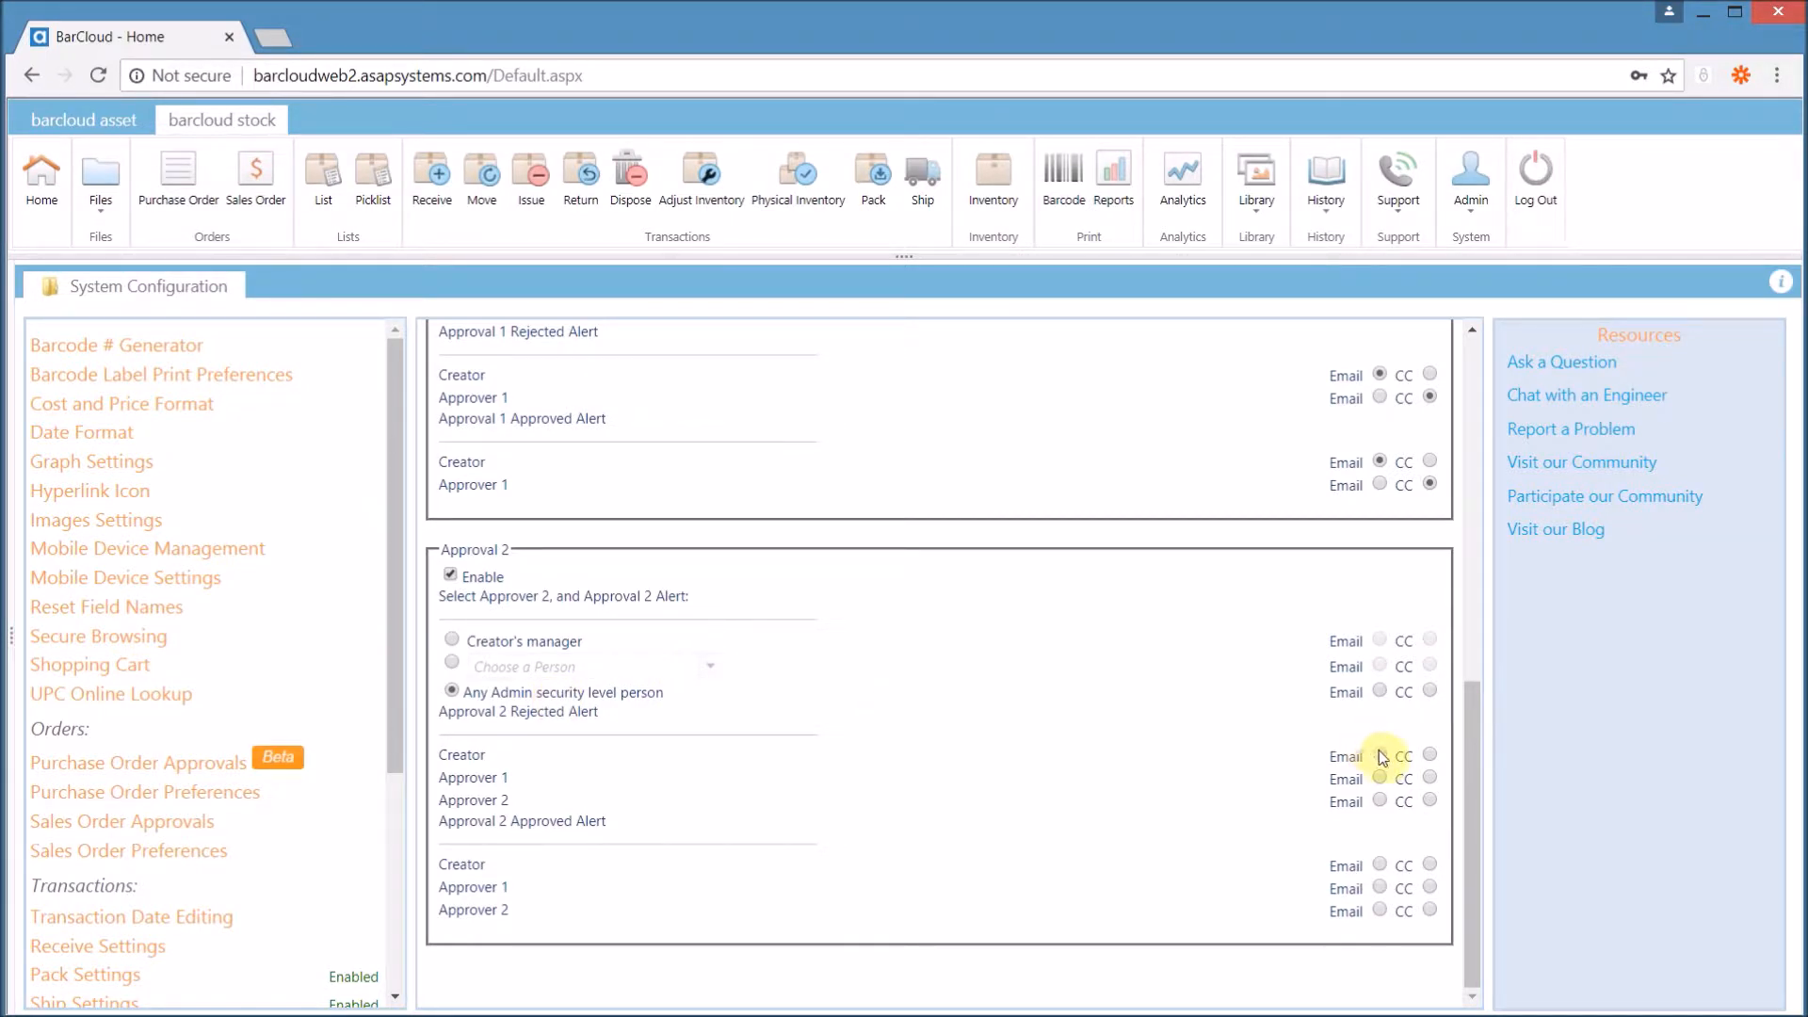
click(1430, 777)
click(1429, 801)
click(1429, 909)
- Save the approval cycle settings and dismiss the confirmation
scroll(1178, 698, up, 10)
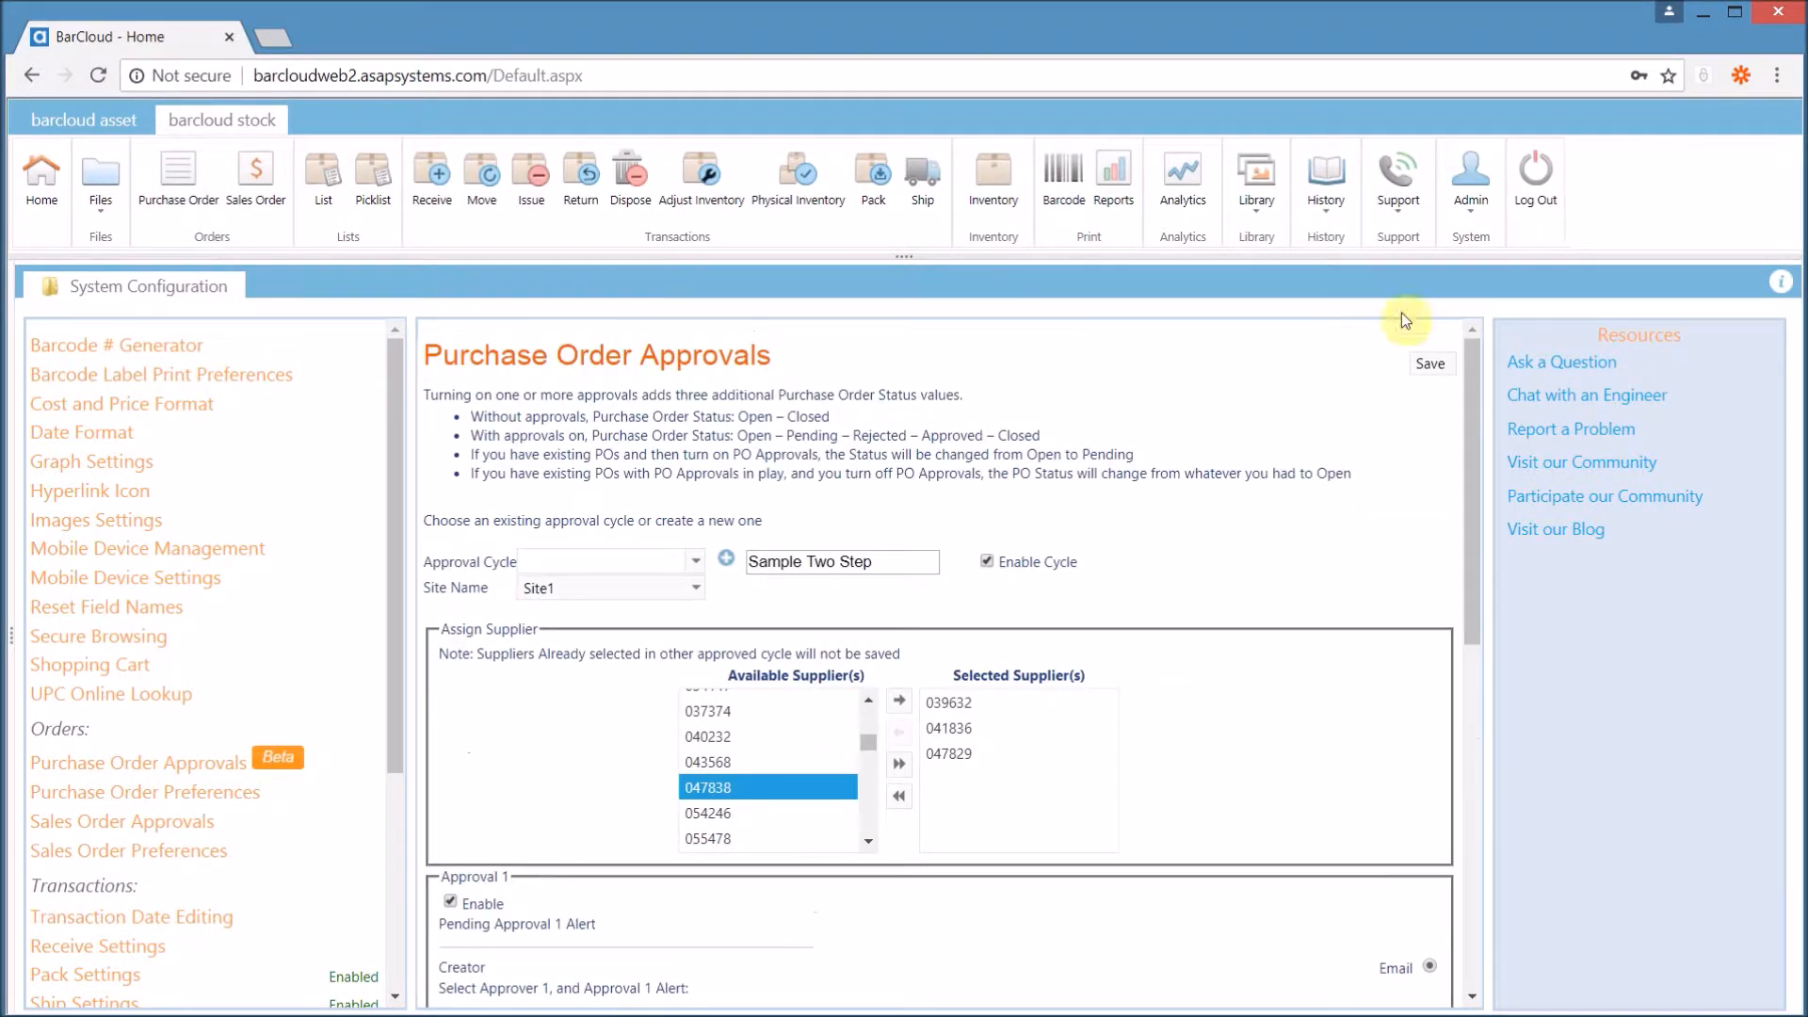
click(1430, 366)
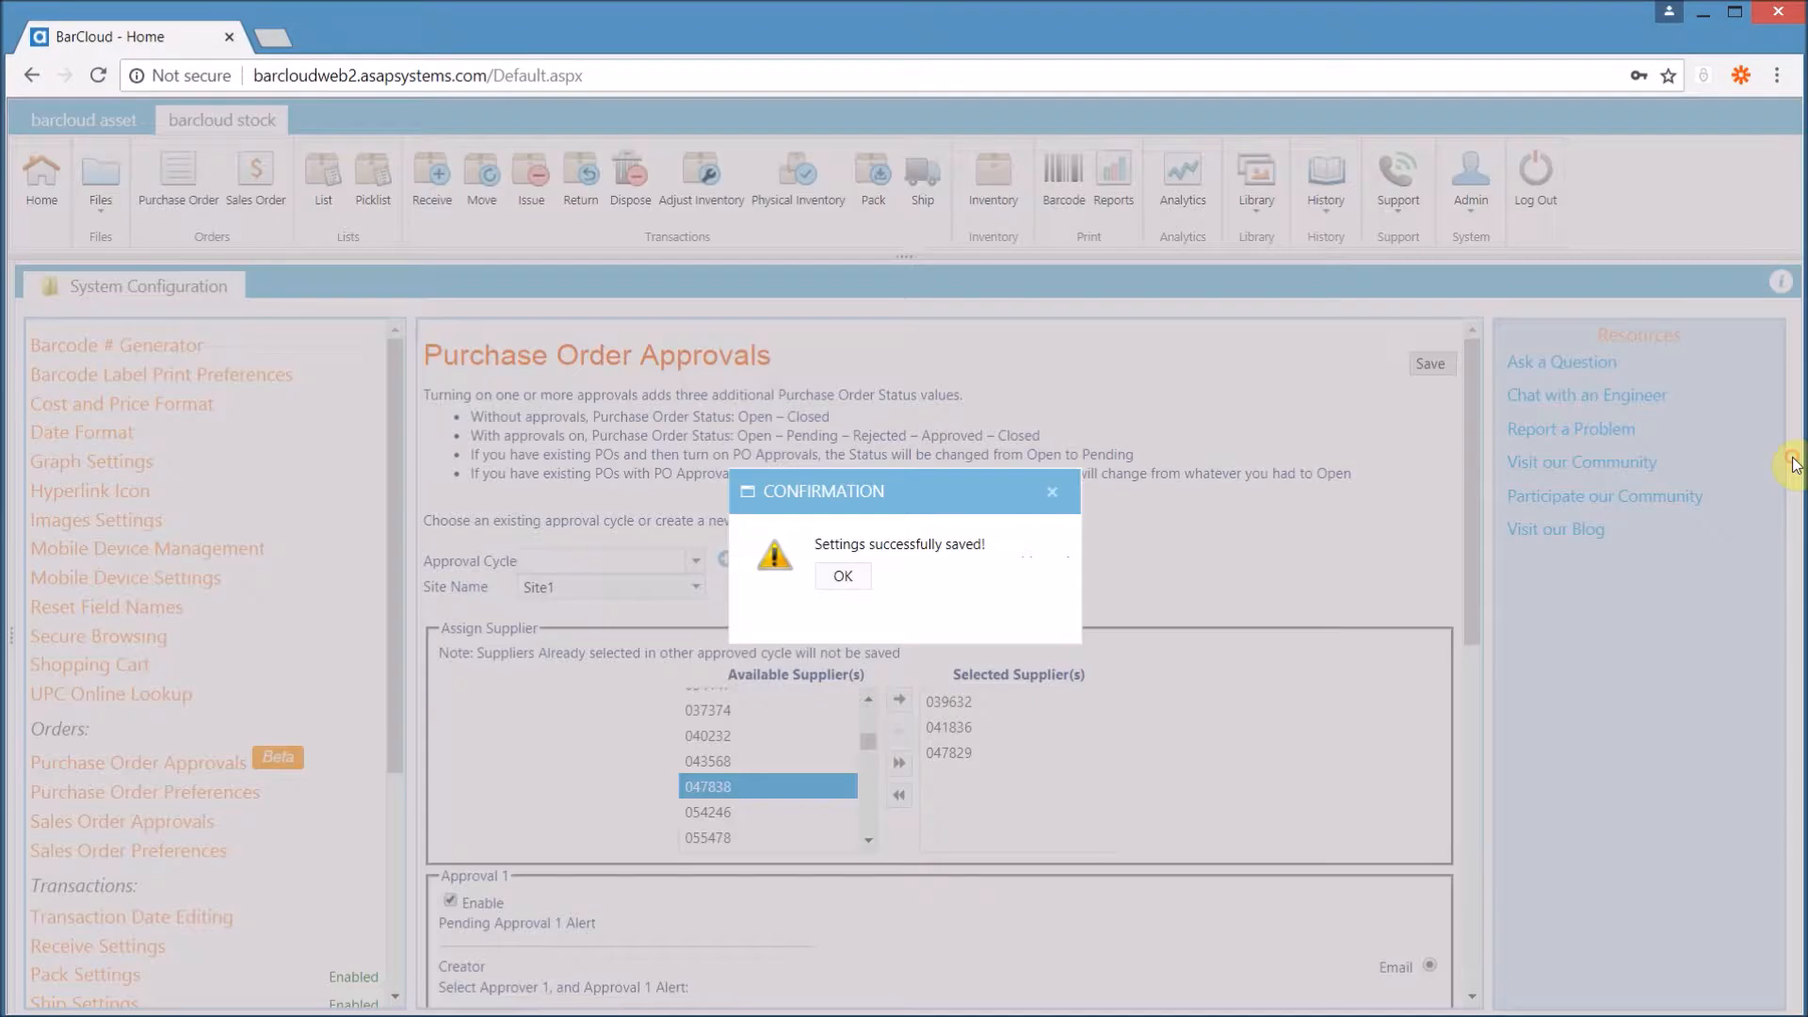
click(843, 575)
- Reload the saved Sample Two Step cycle and check its suppliers, approvers and alert settings
click(695, 561)
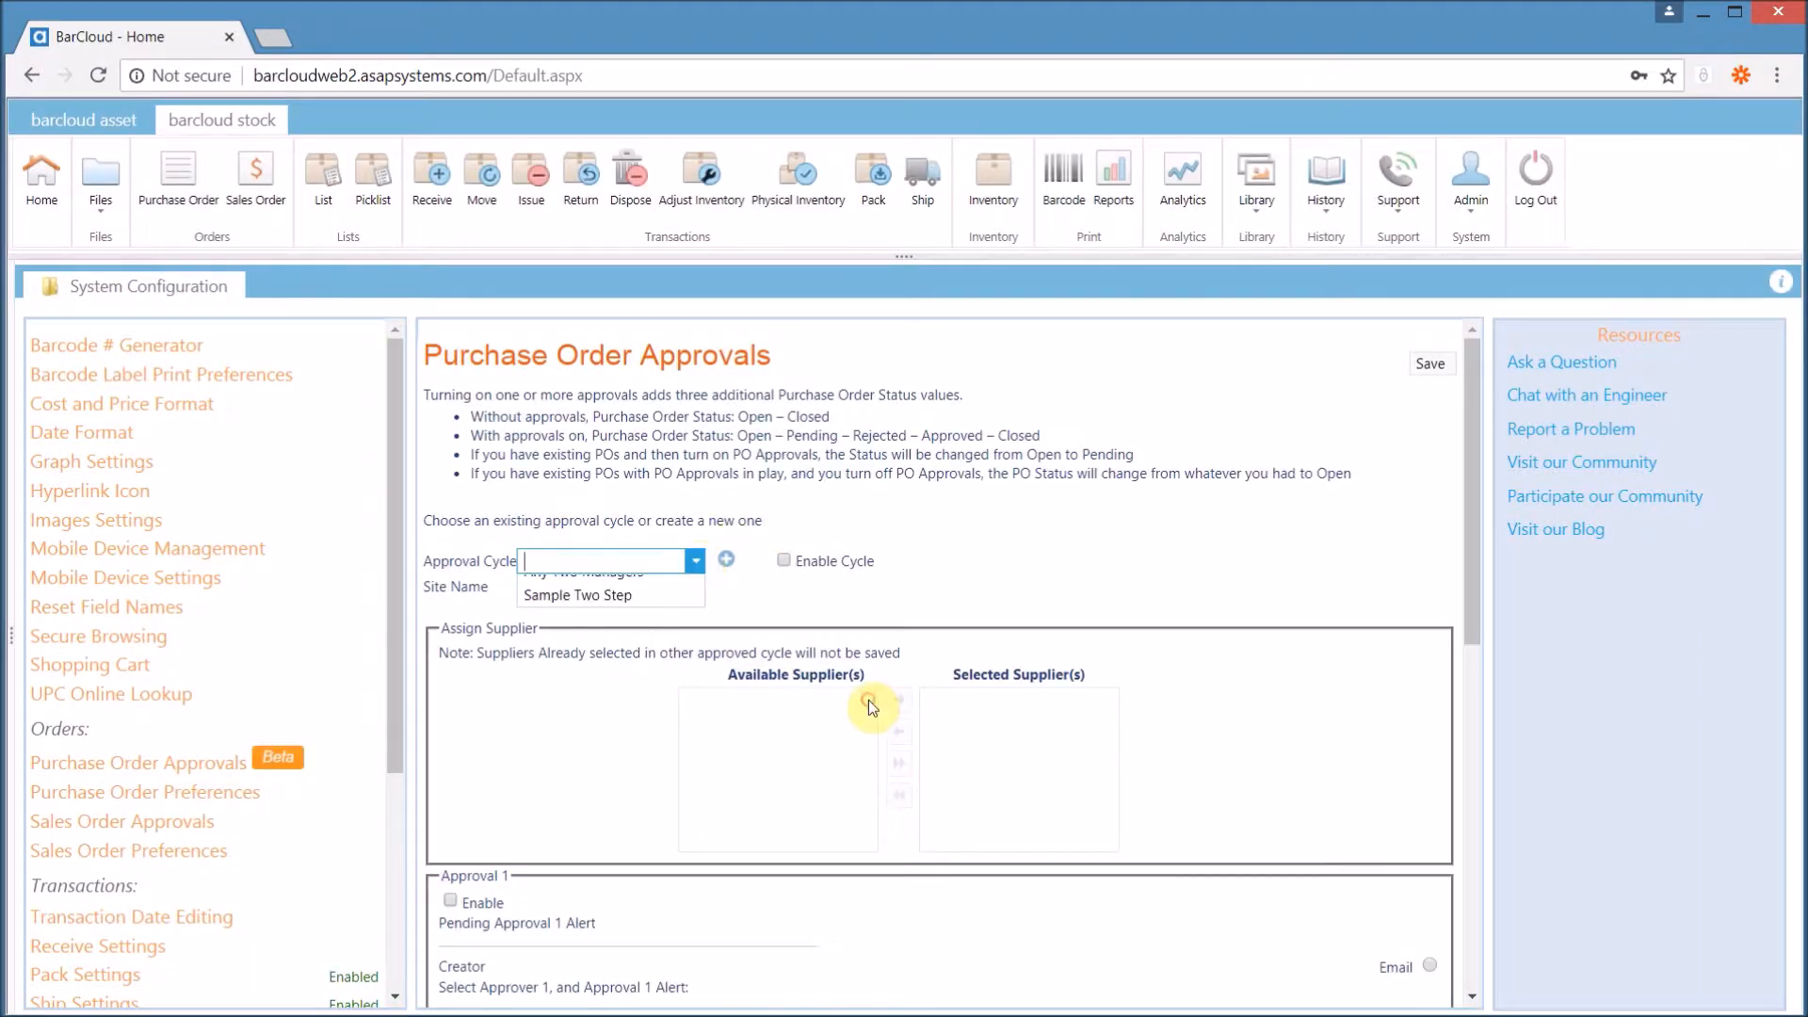
click(826, 761)
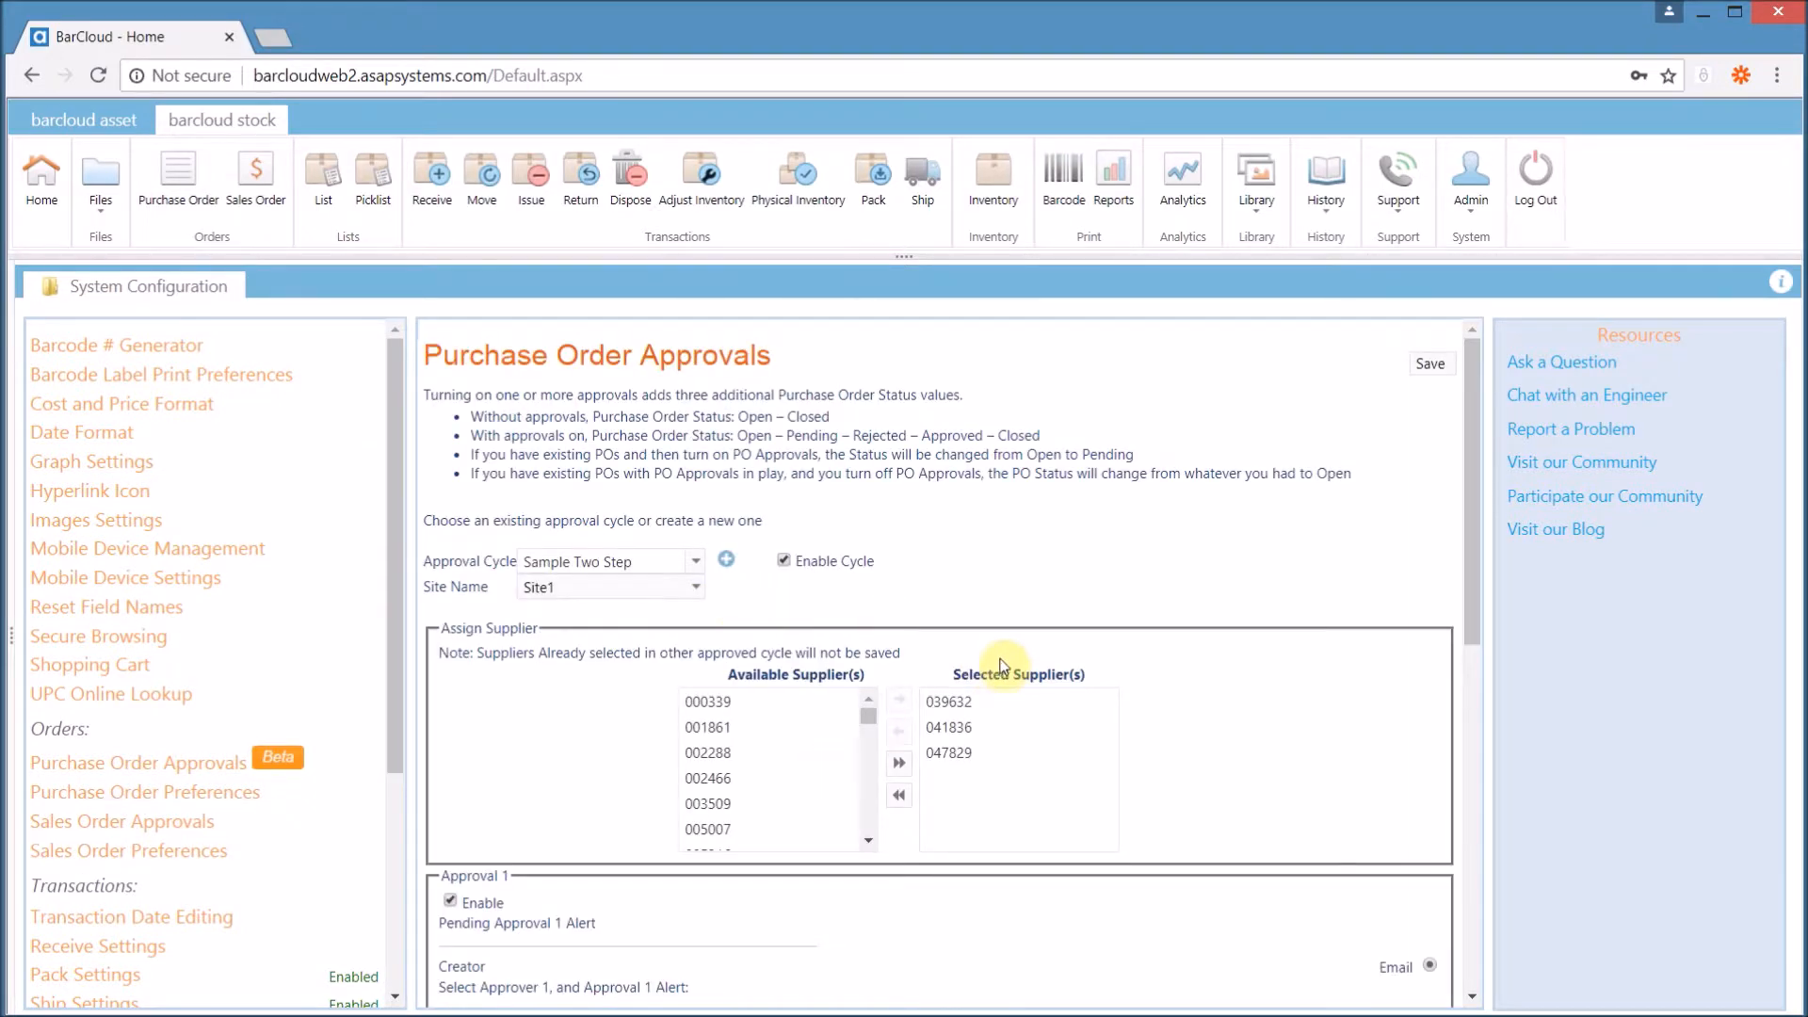
scroll(1001, 662, down, 6)
scroll(1001, 662, down, 2)
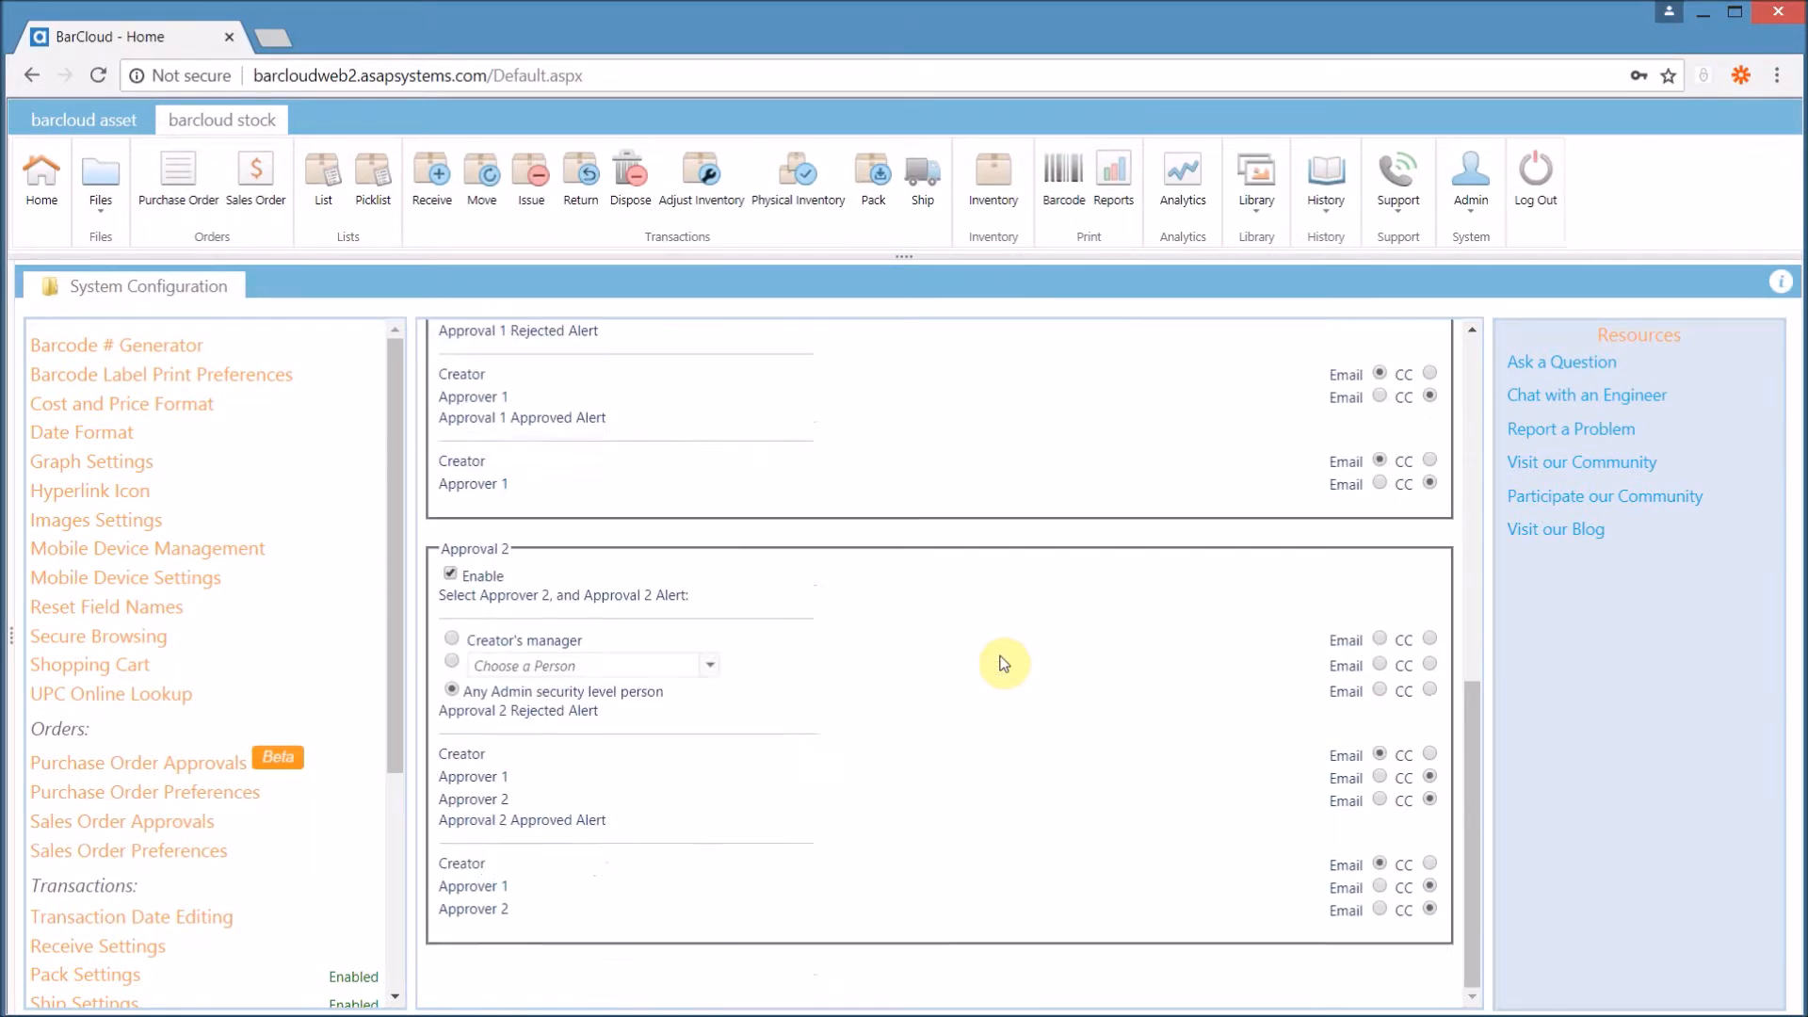
scroll(1001, 662, up, 8)
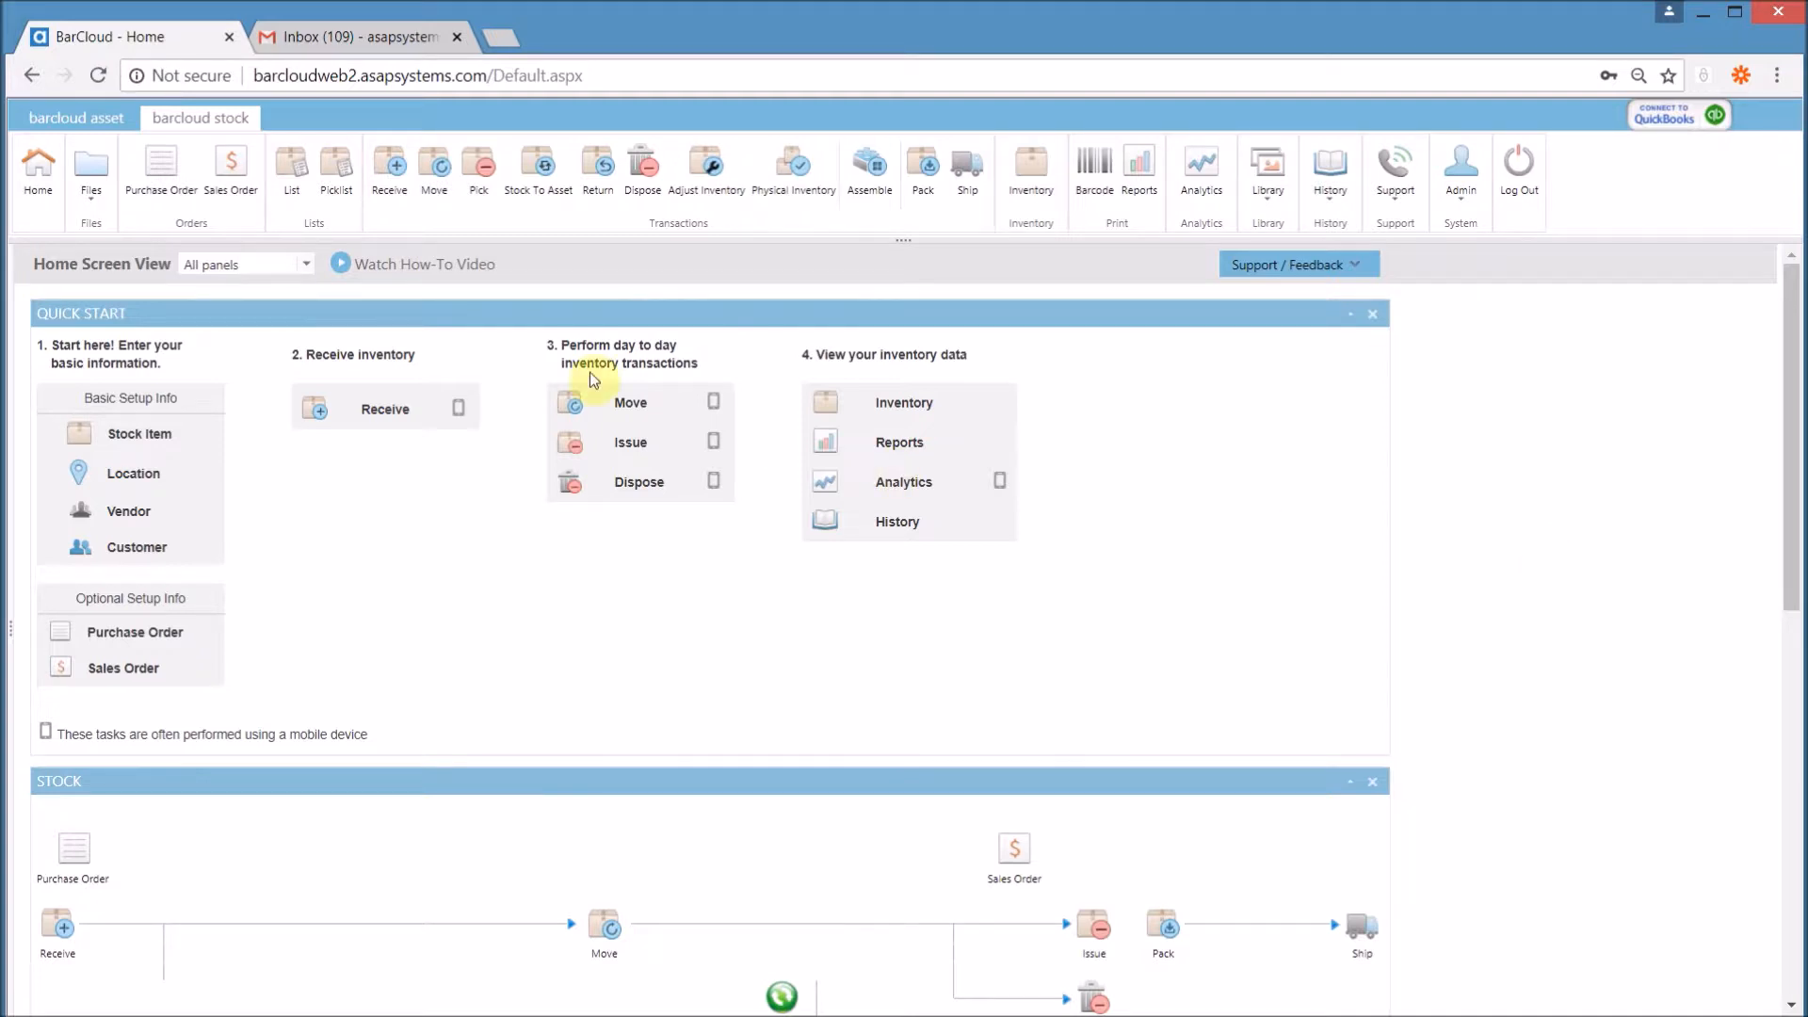
- Create a new sales order with five item lines for the third listed customer, generating its sales order number automatically
click(232, 177)
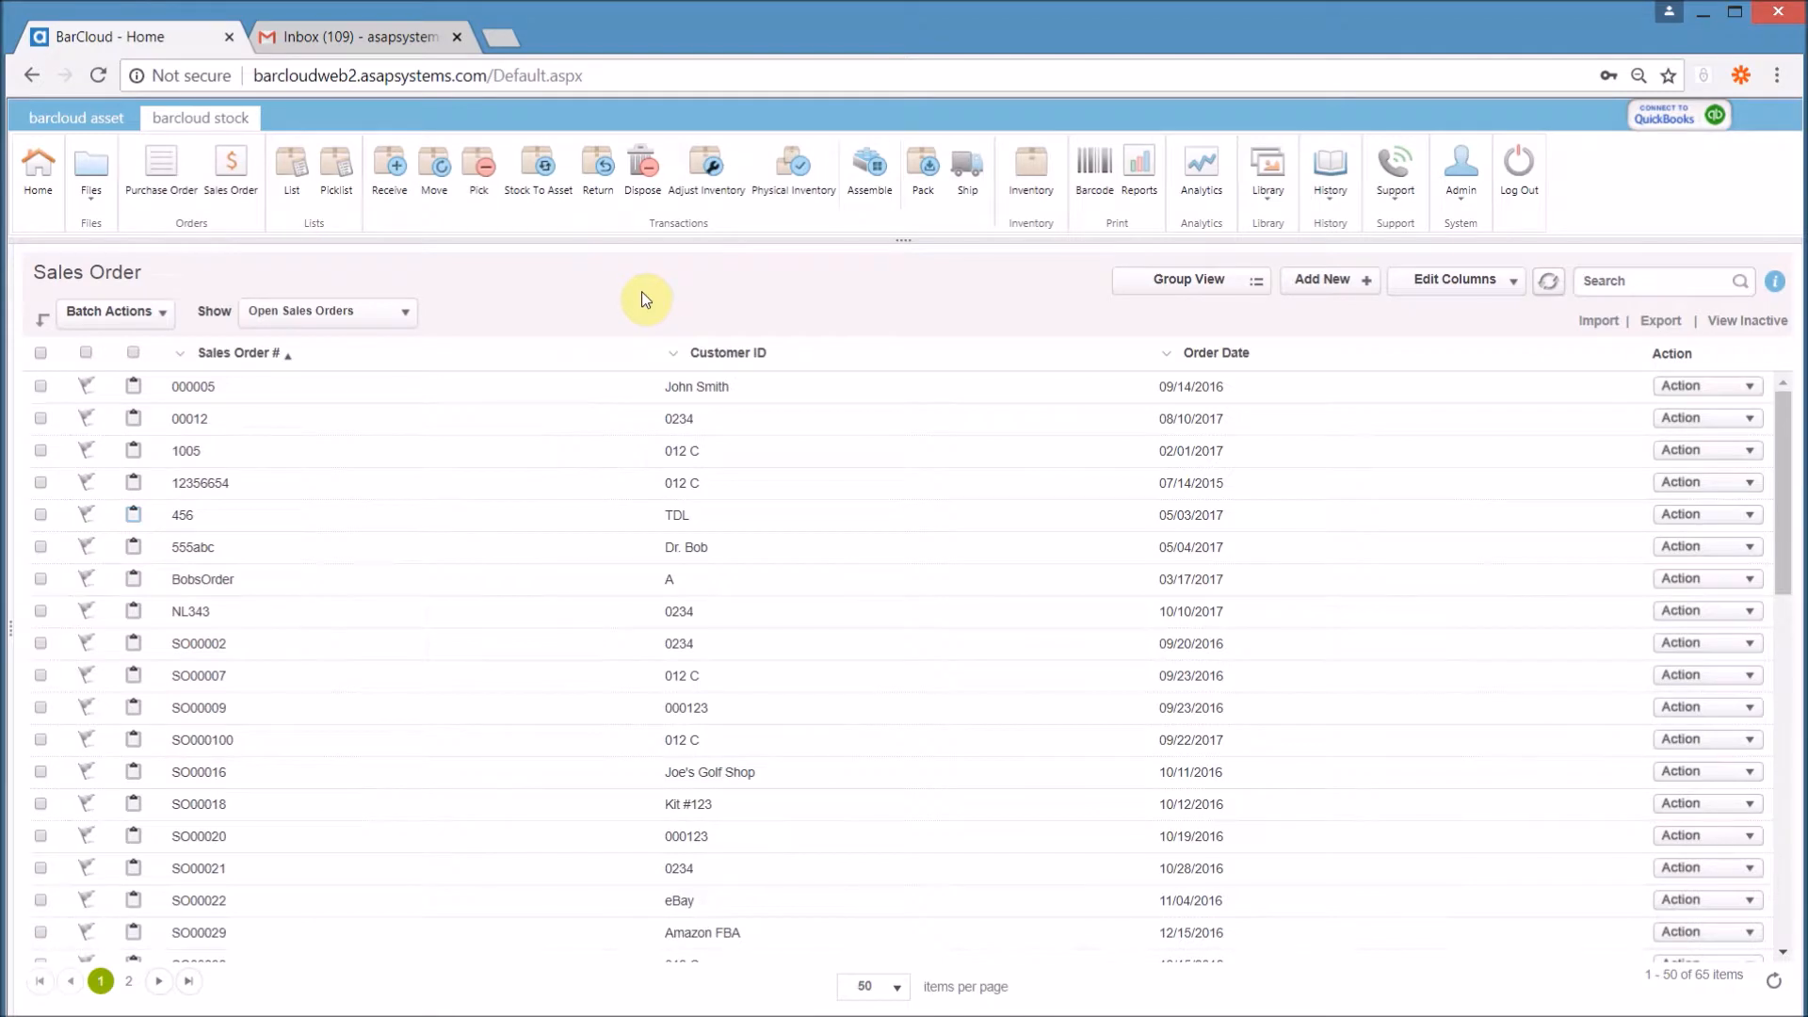
click(1328, 281)
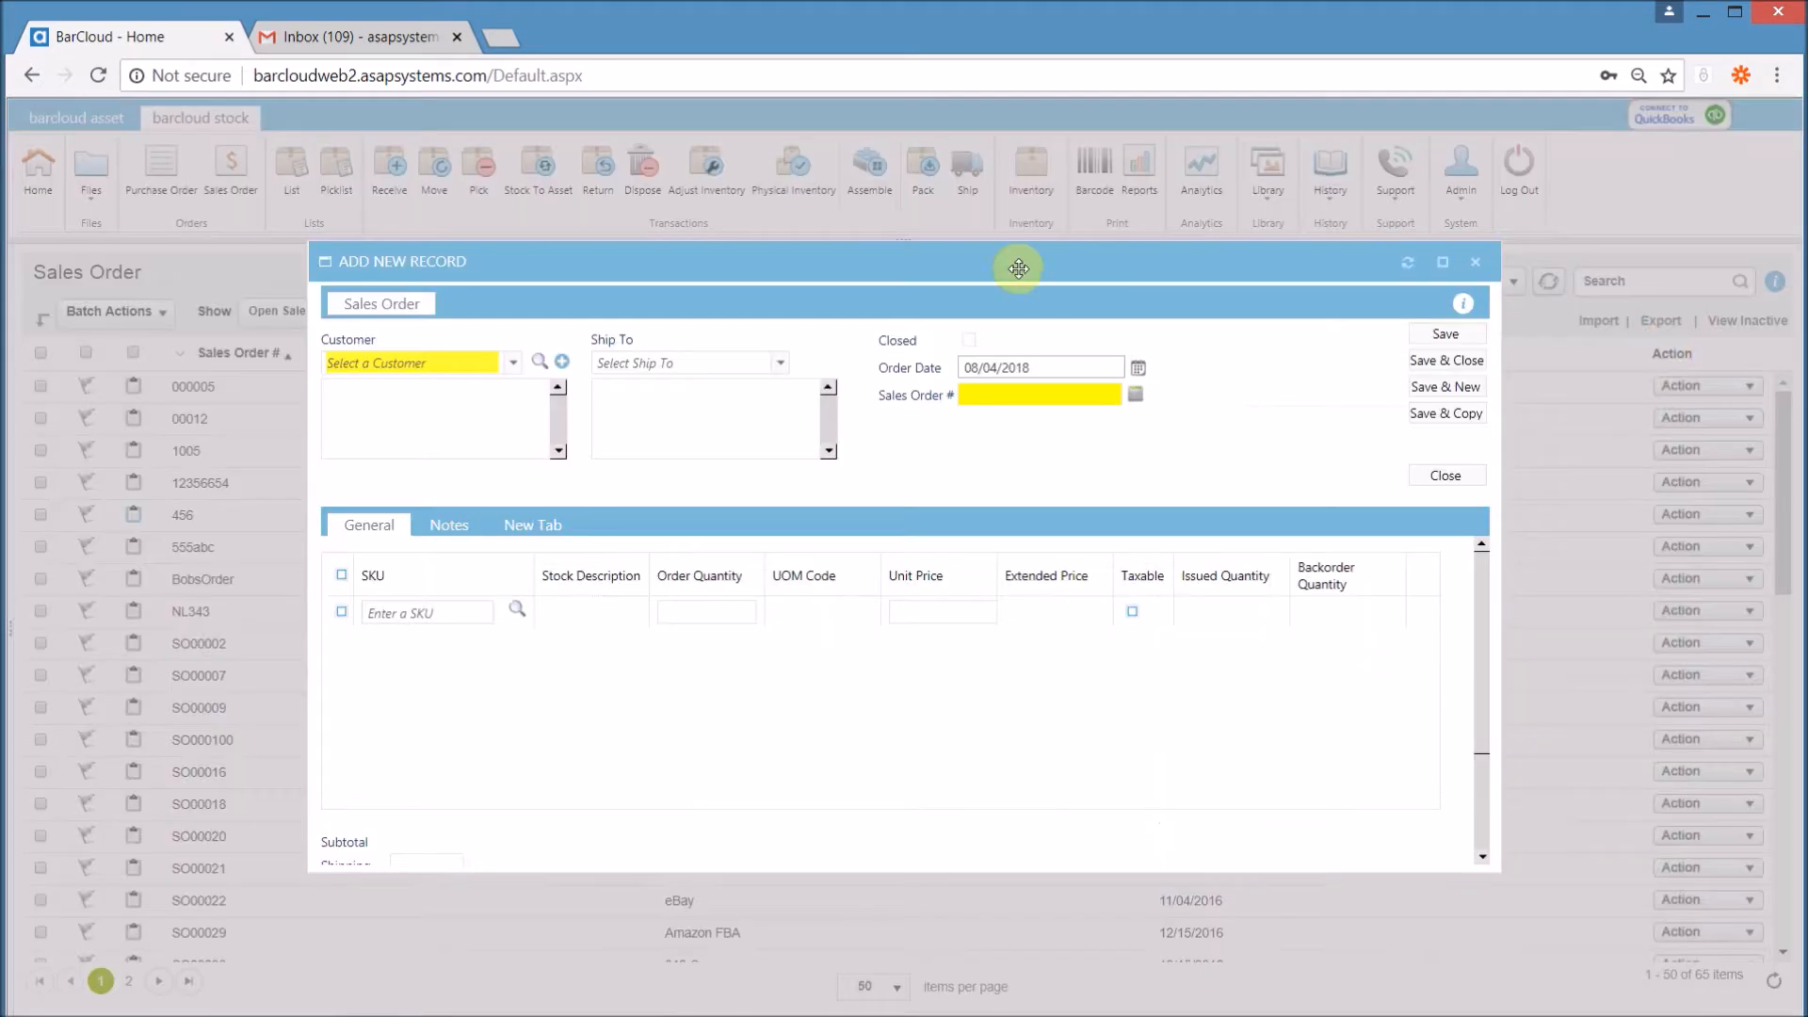
click(508, 363)
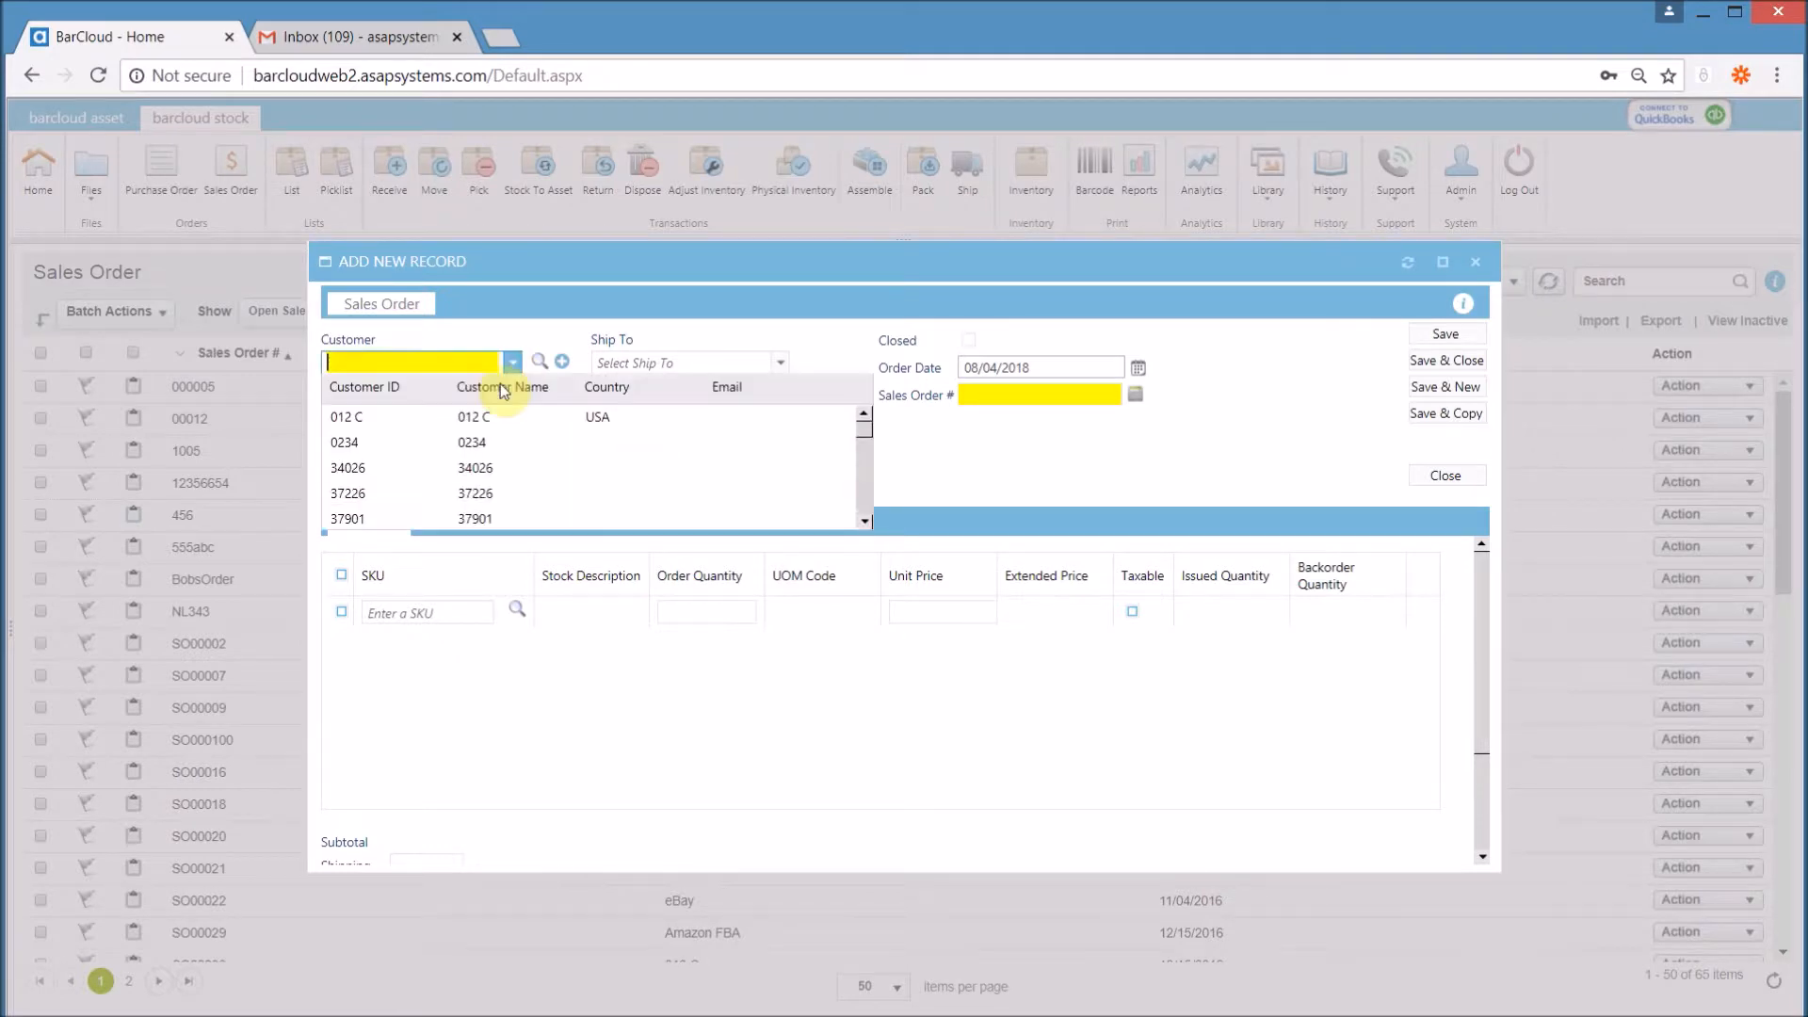
click(467, 475)
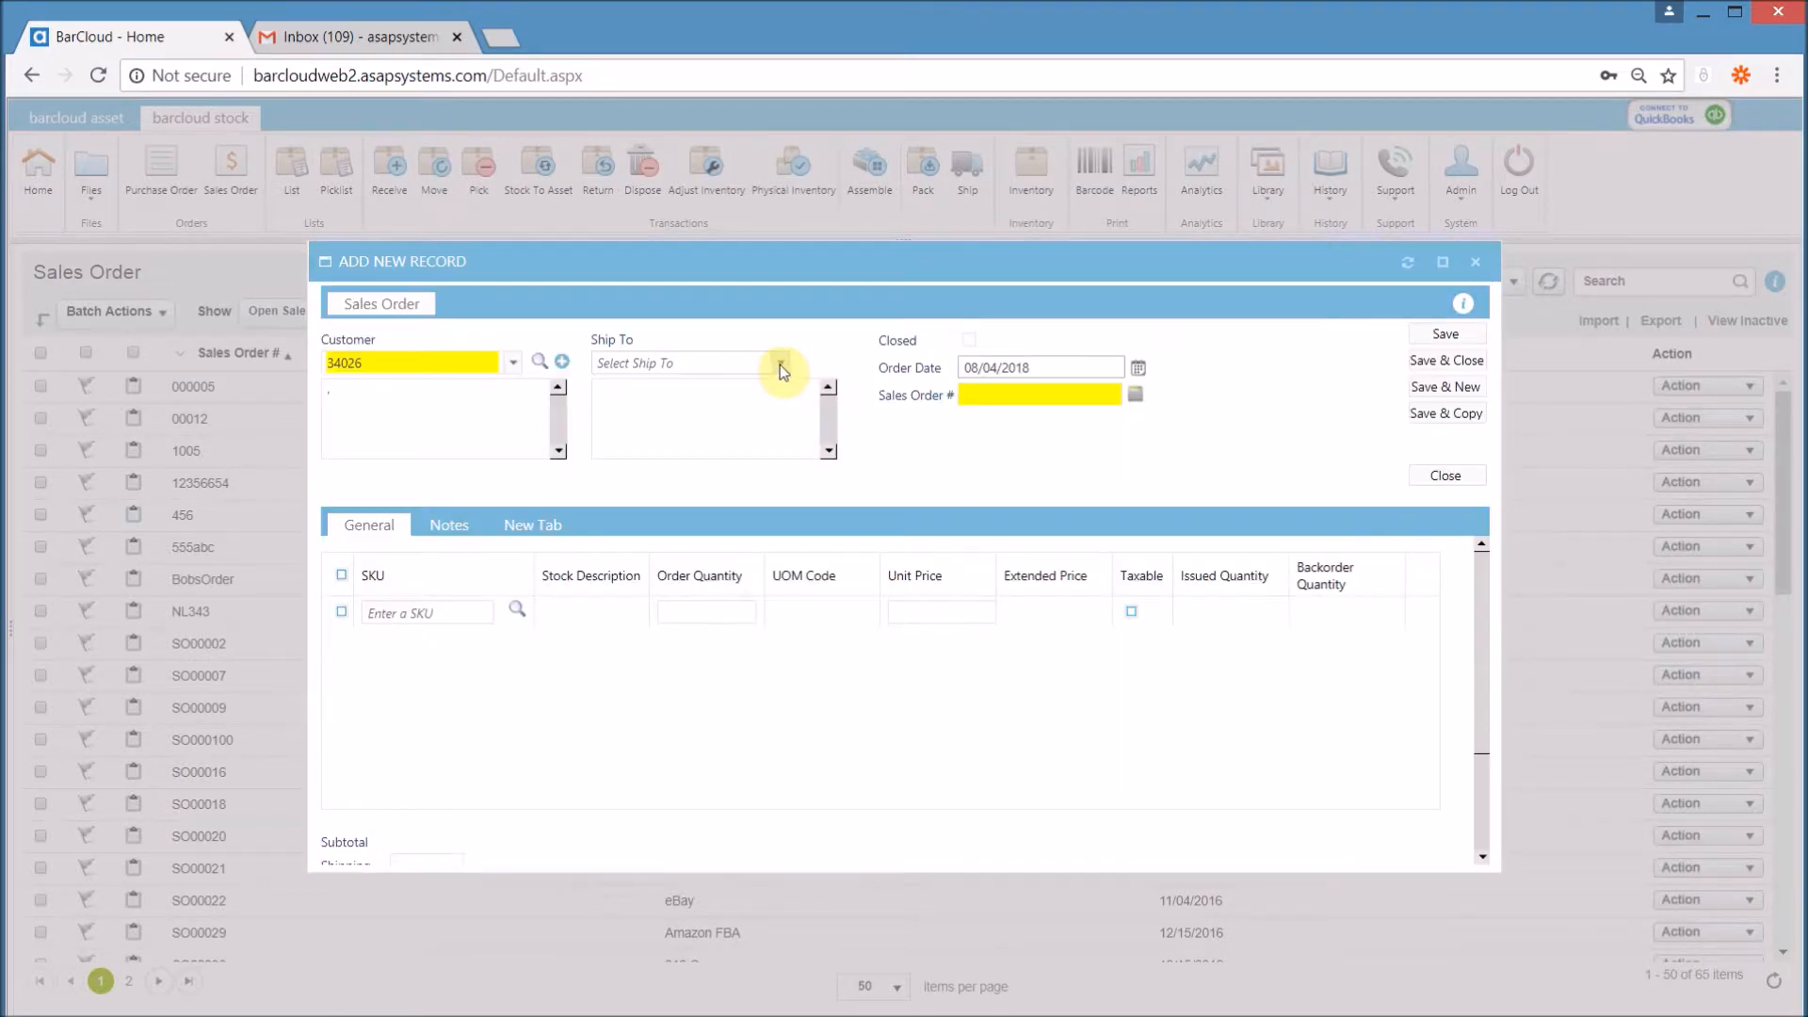
click(780, 364)
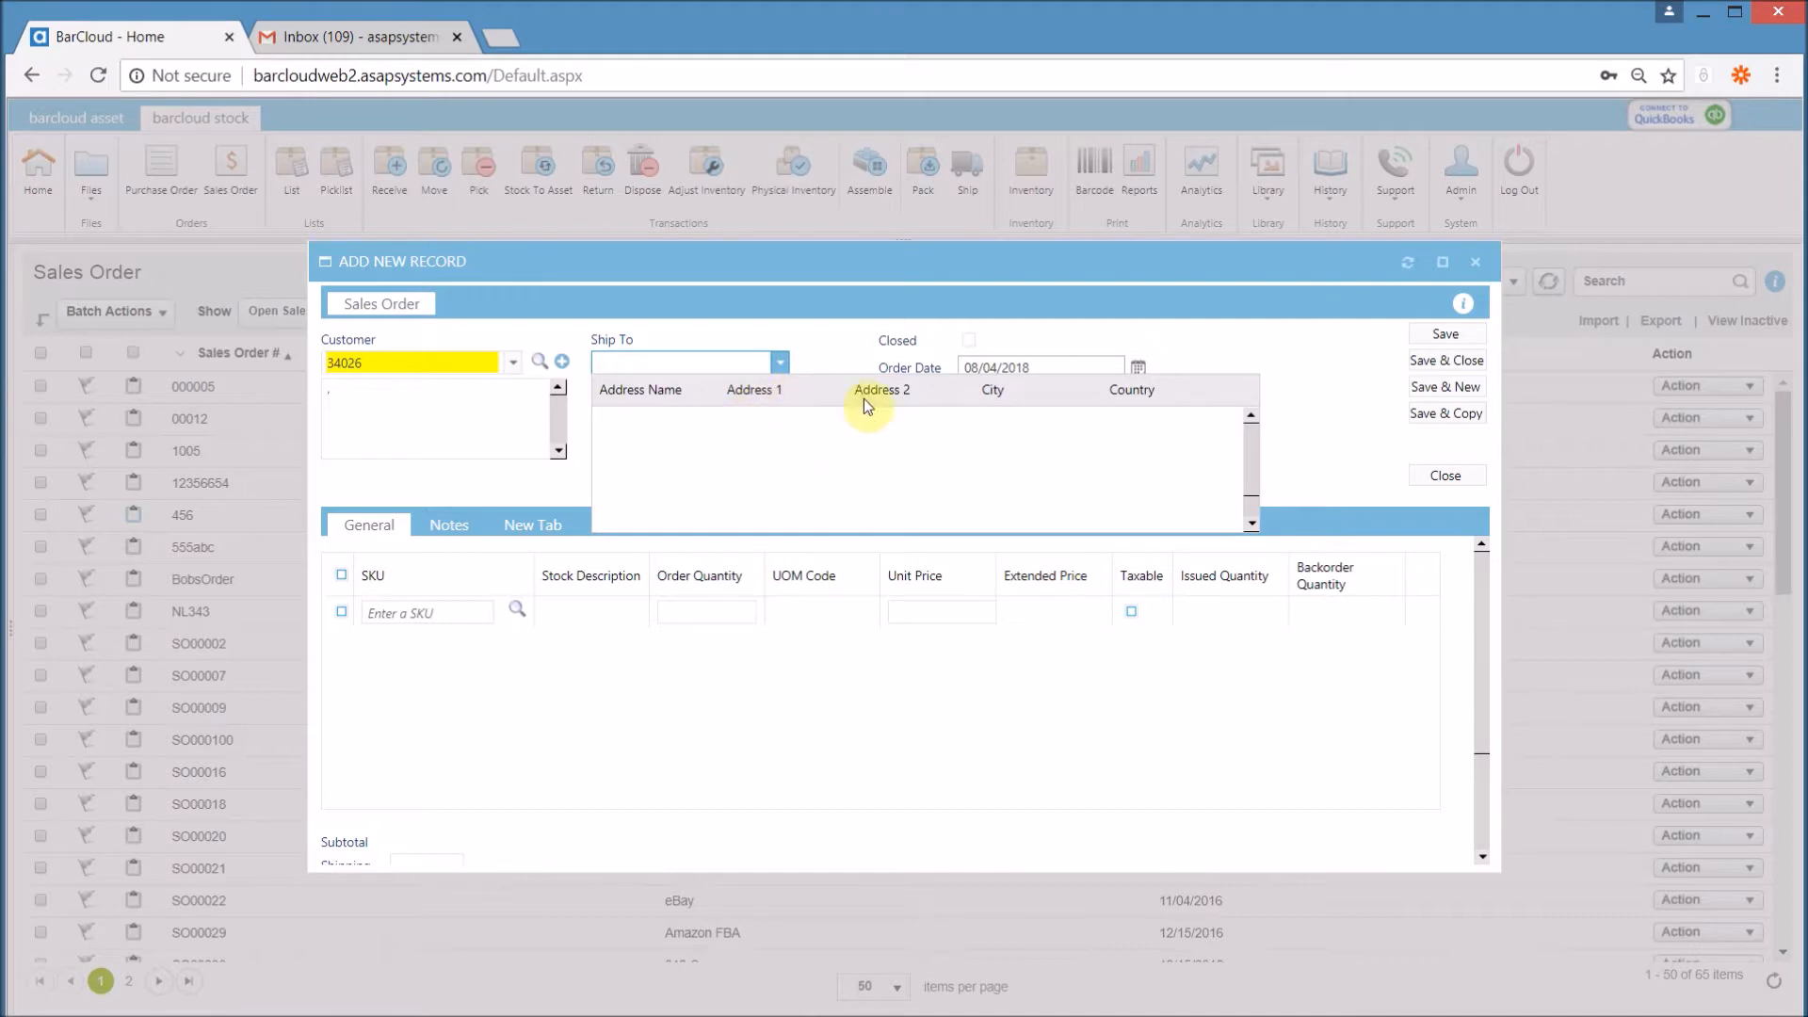
click(1046, 420)
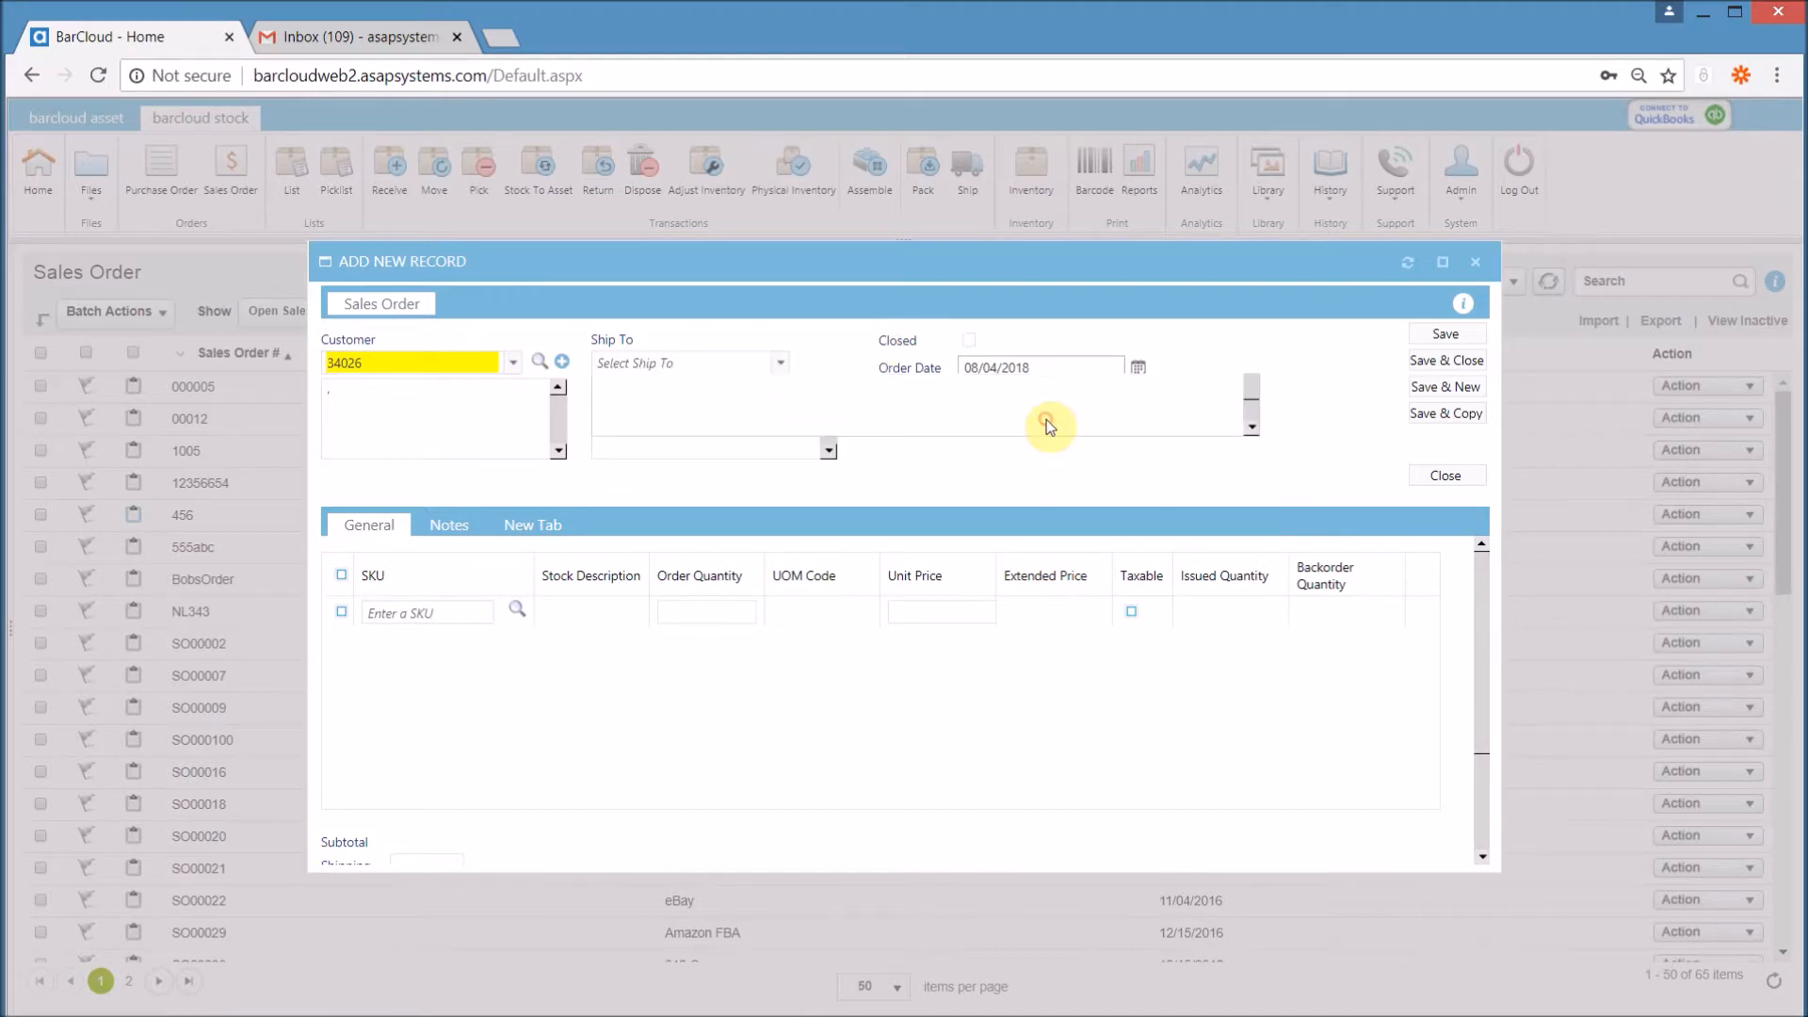
click(1137, 396)
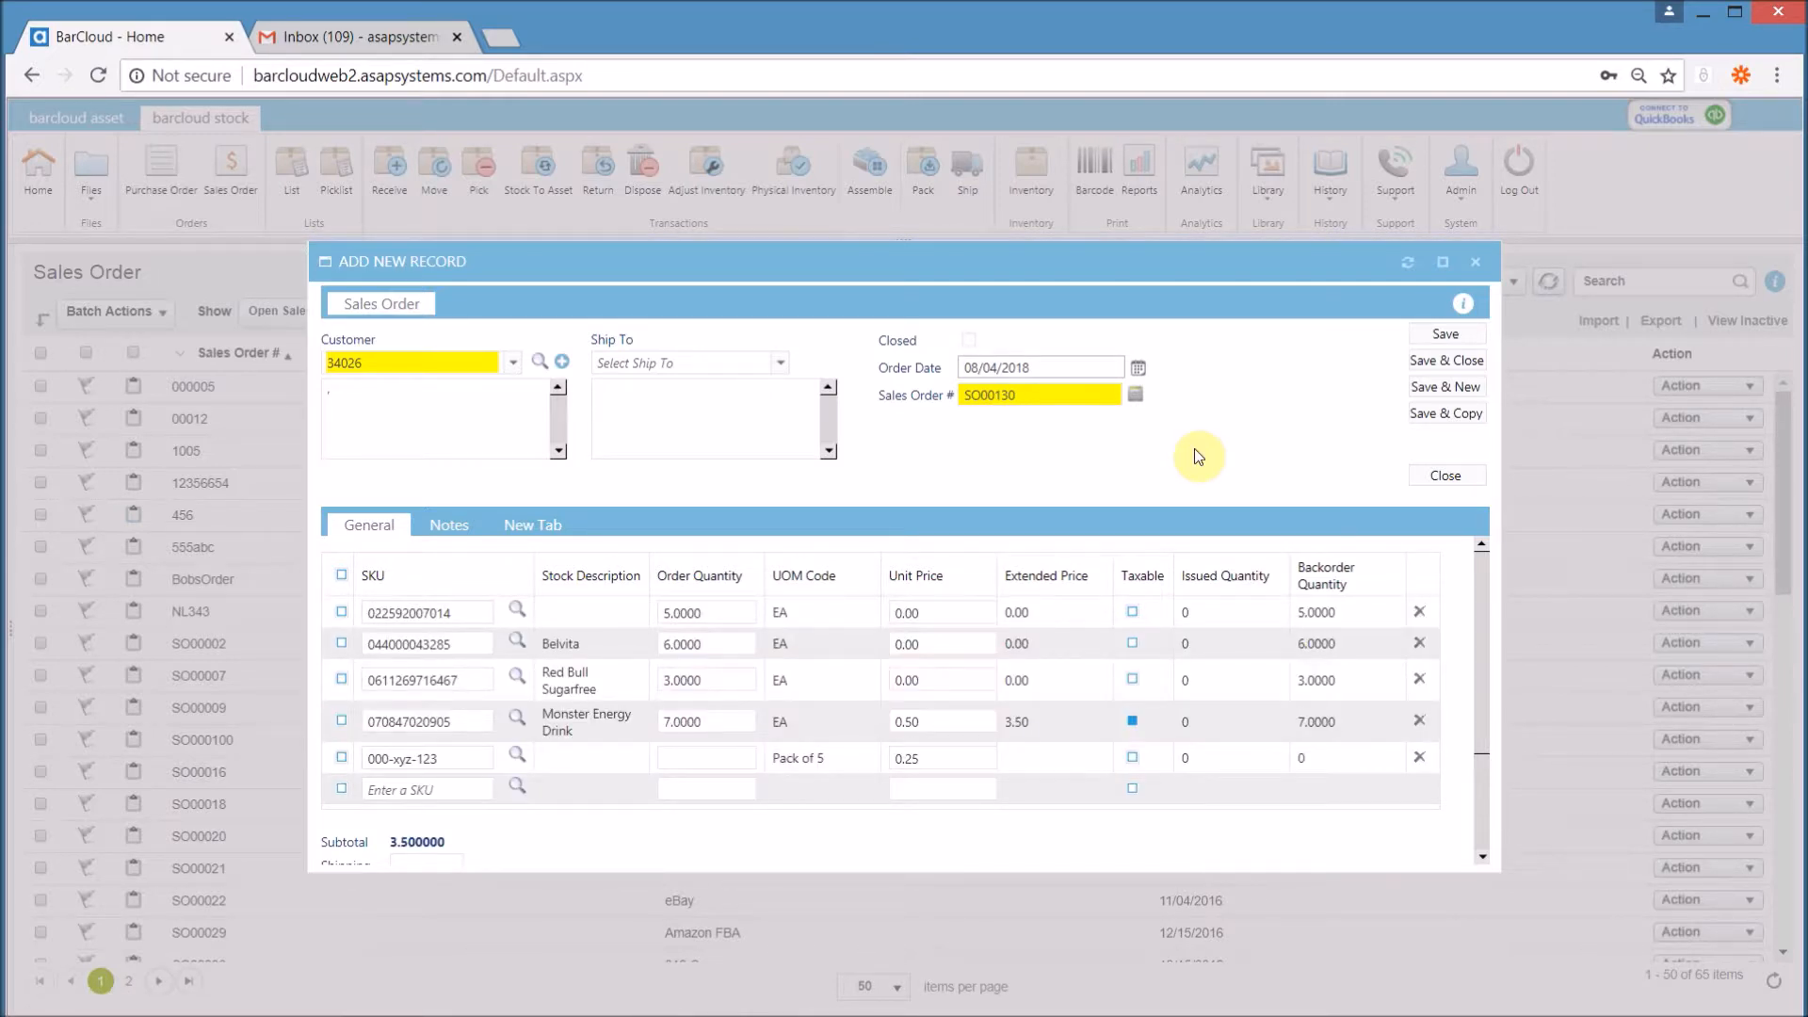
- Save the new sales order and submit it for approval, and check the first approver's notification email in Gmail
click(1455, 363)
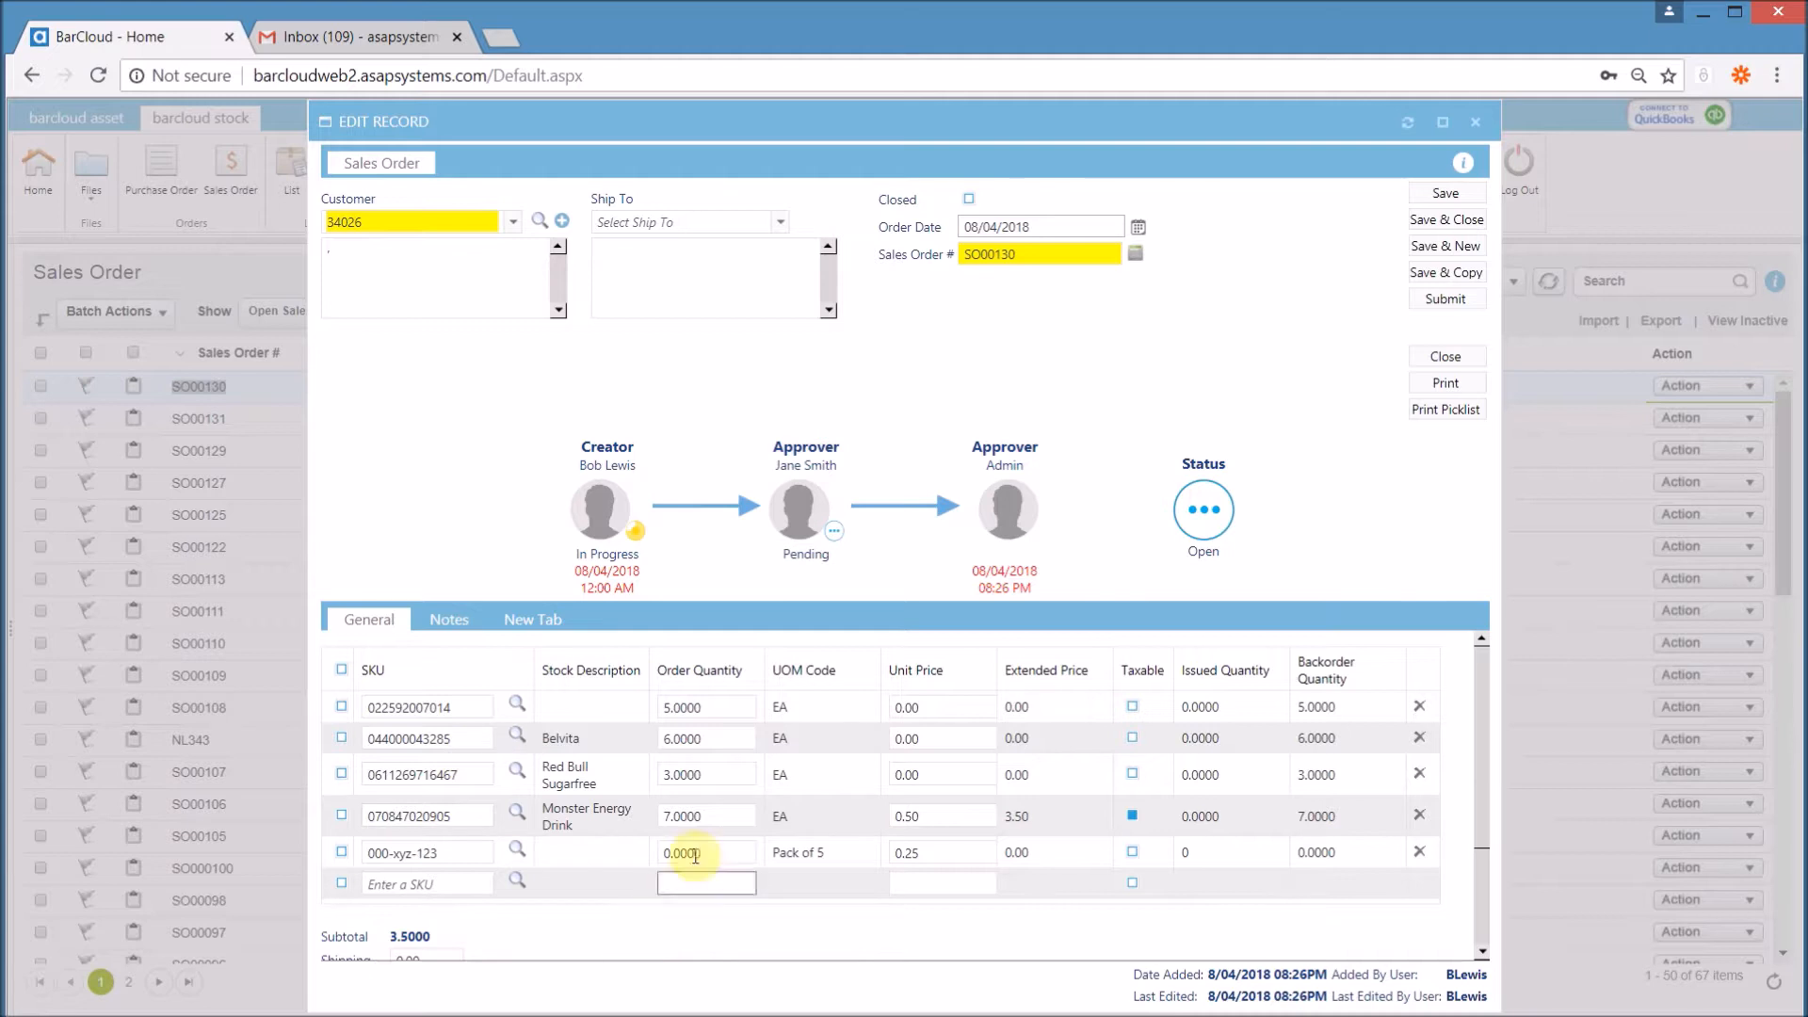
click(733, 774)
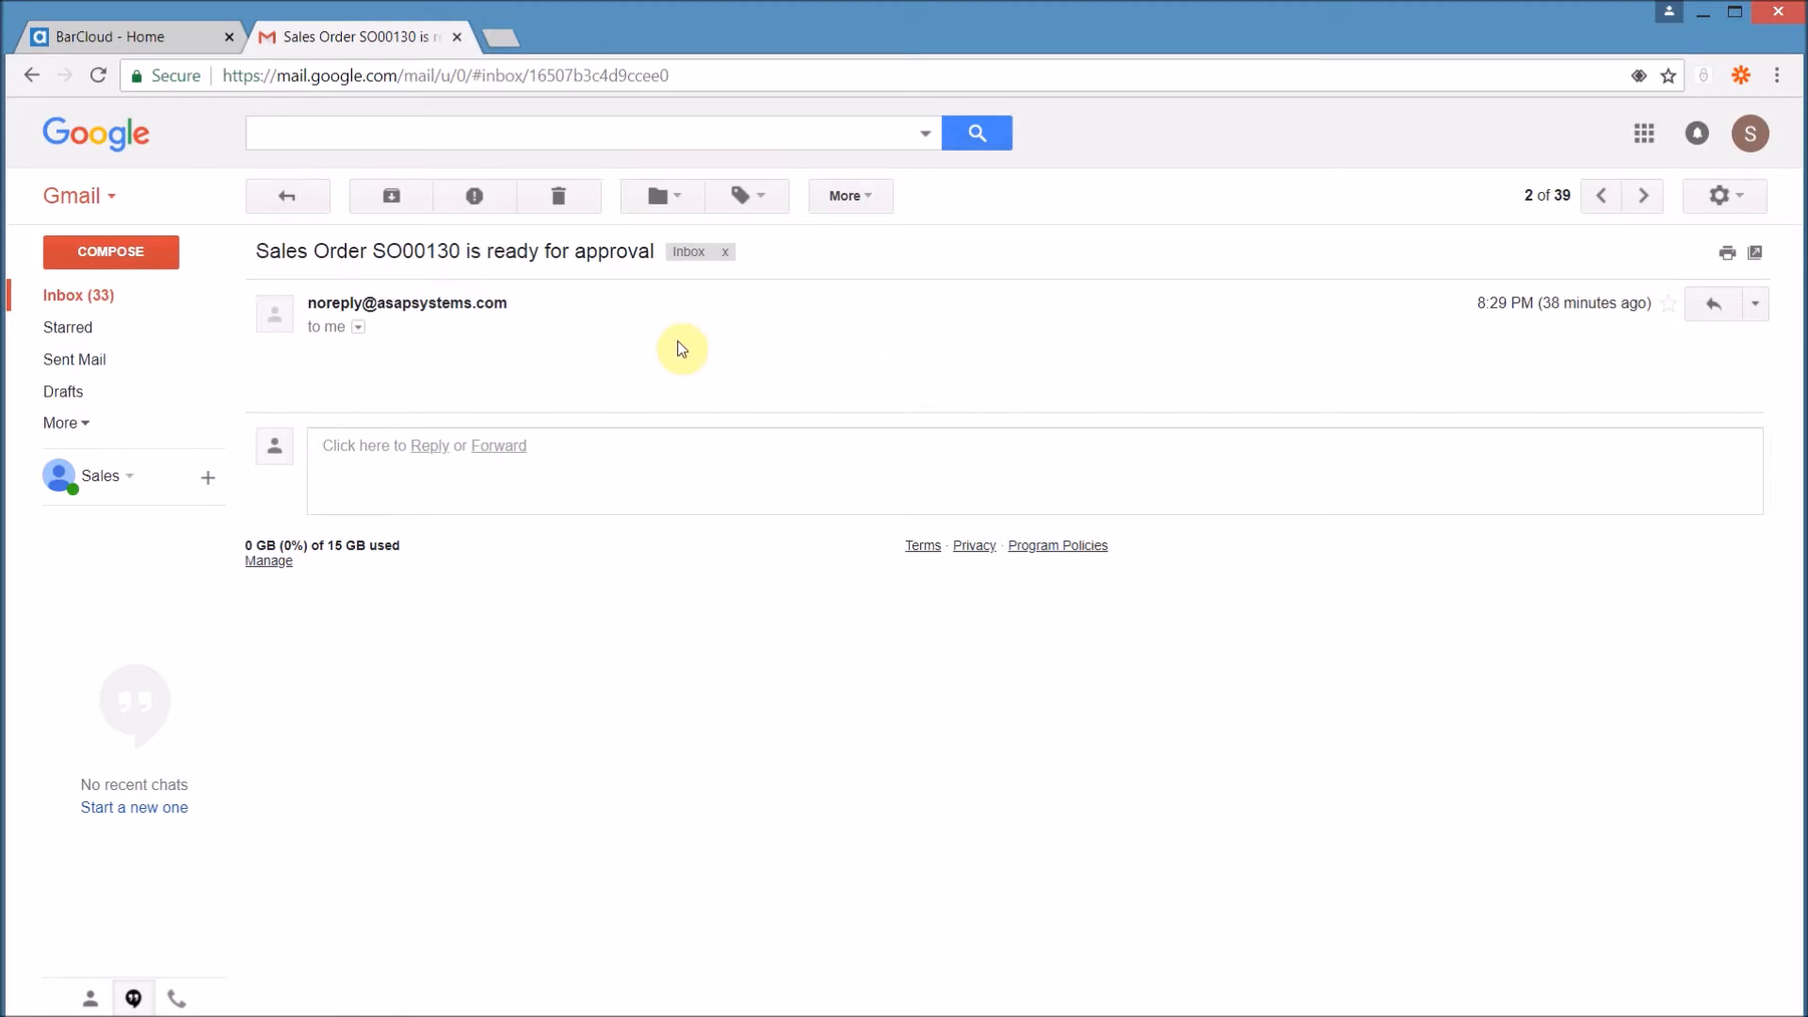
drag(652, 251, 254, 253)
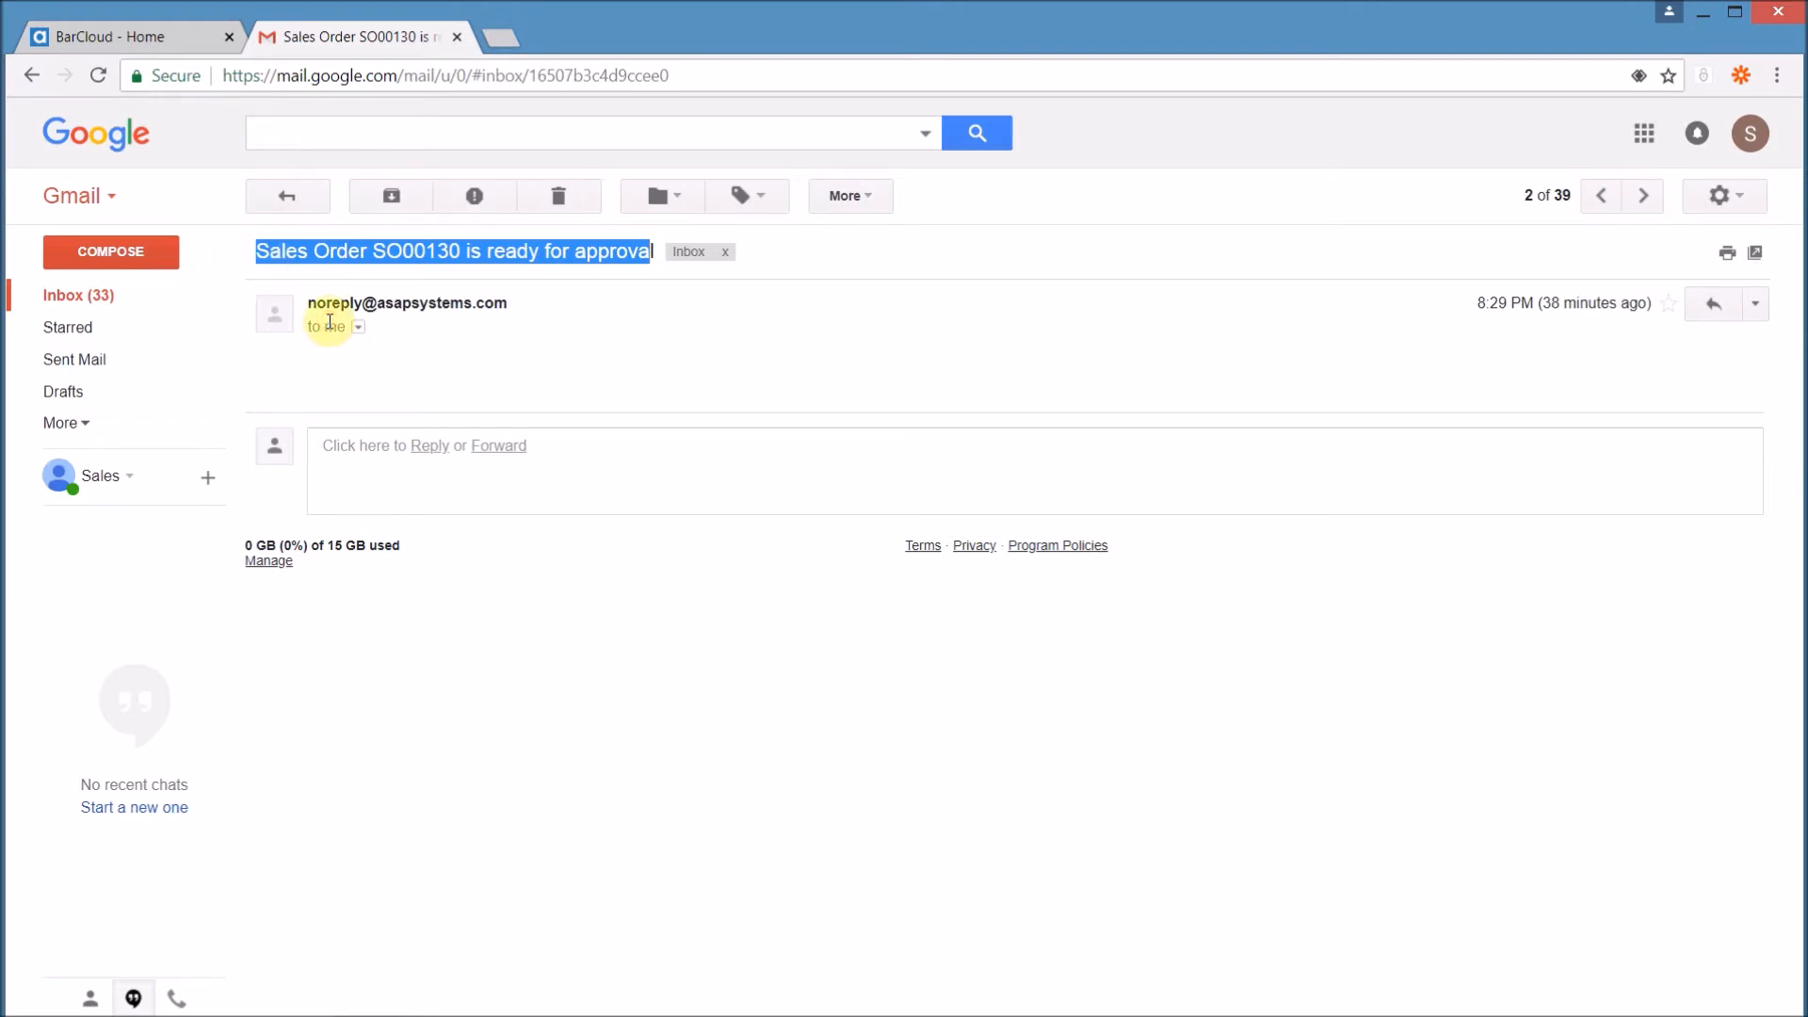
key(ctrl+w)
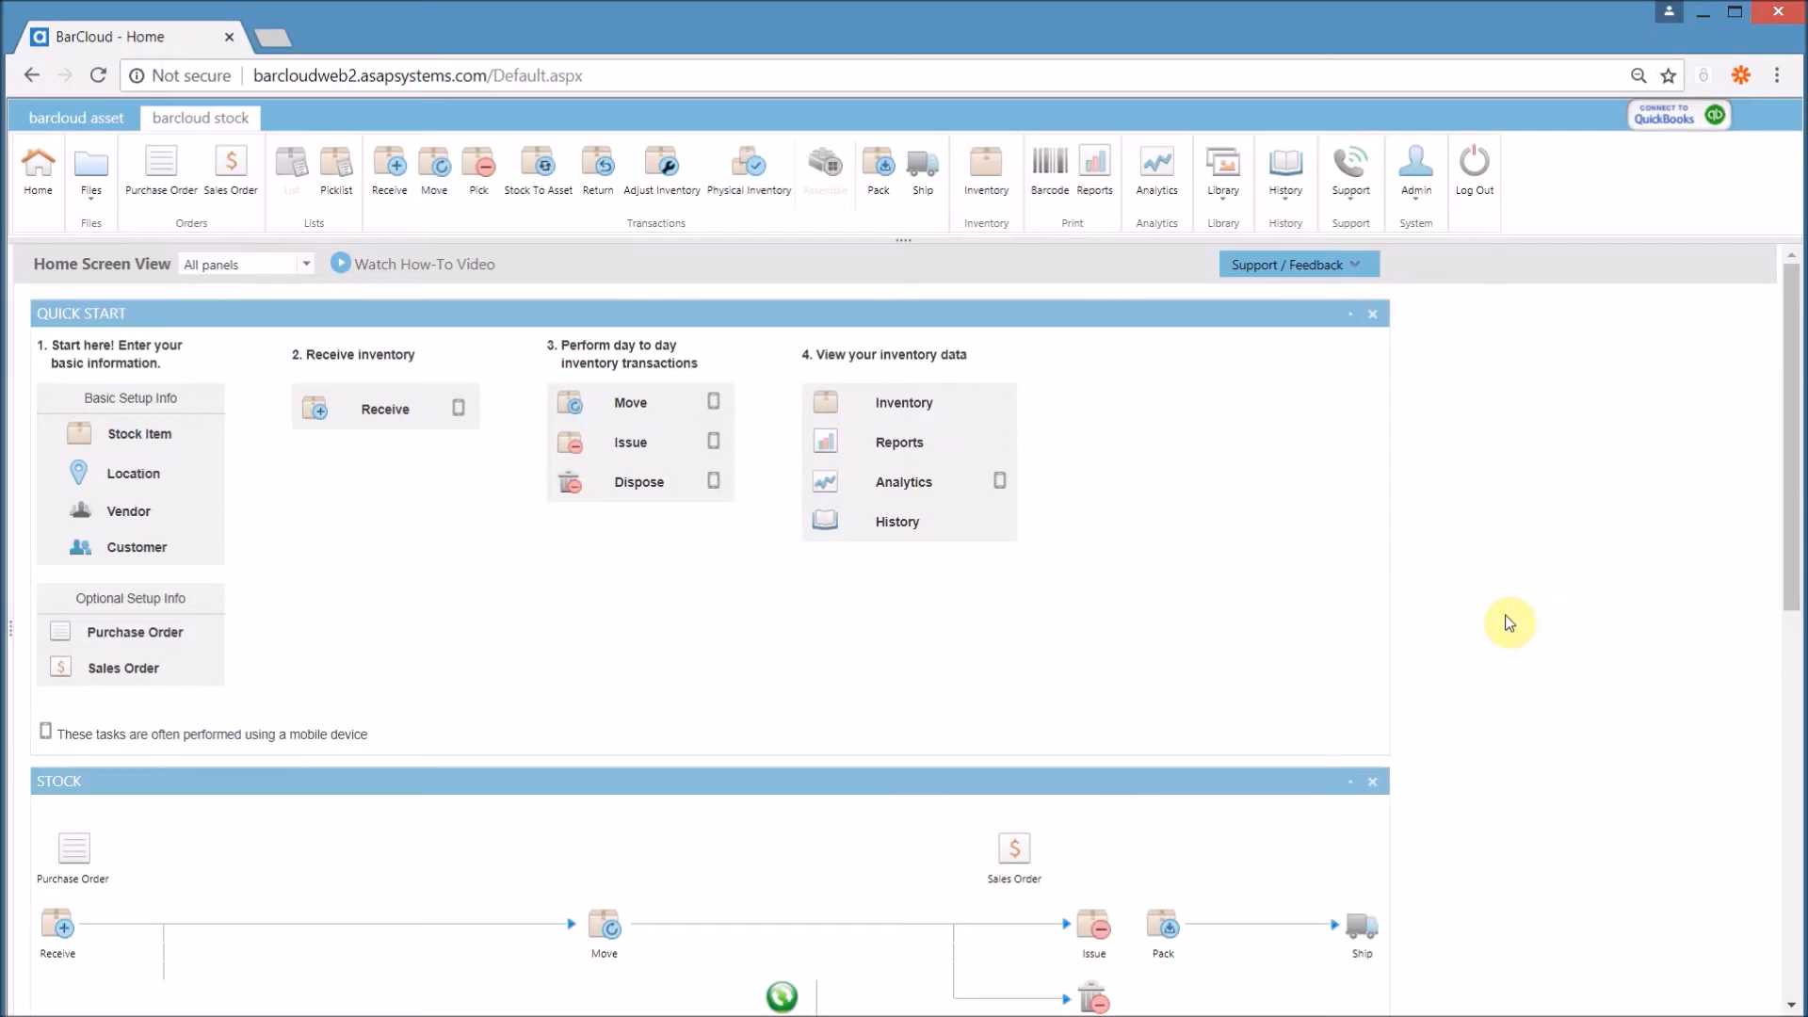
- Switch to BarCloud and approve the submitted sales order as the first approver, and check the second-approval email in Gmail
click(225, 165)
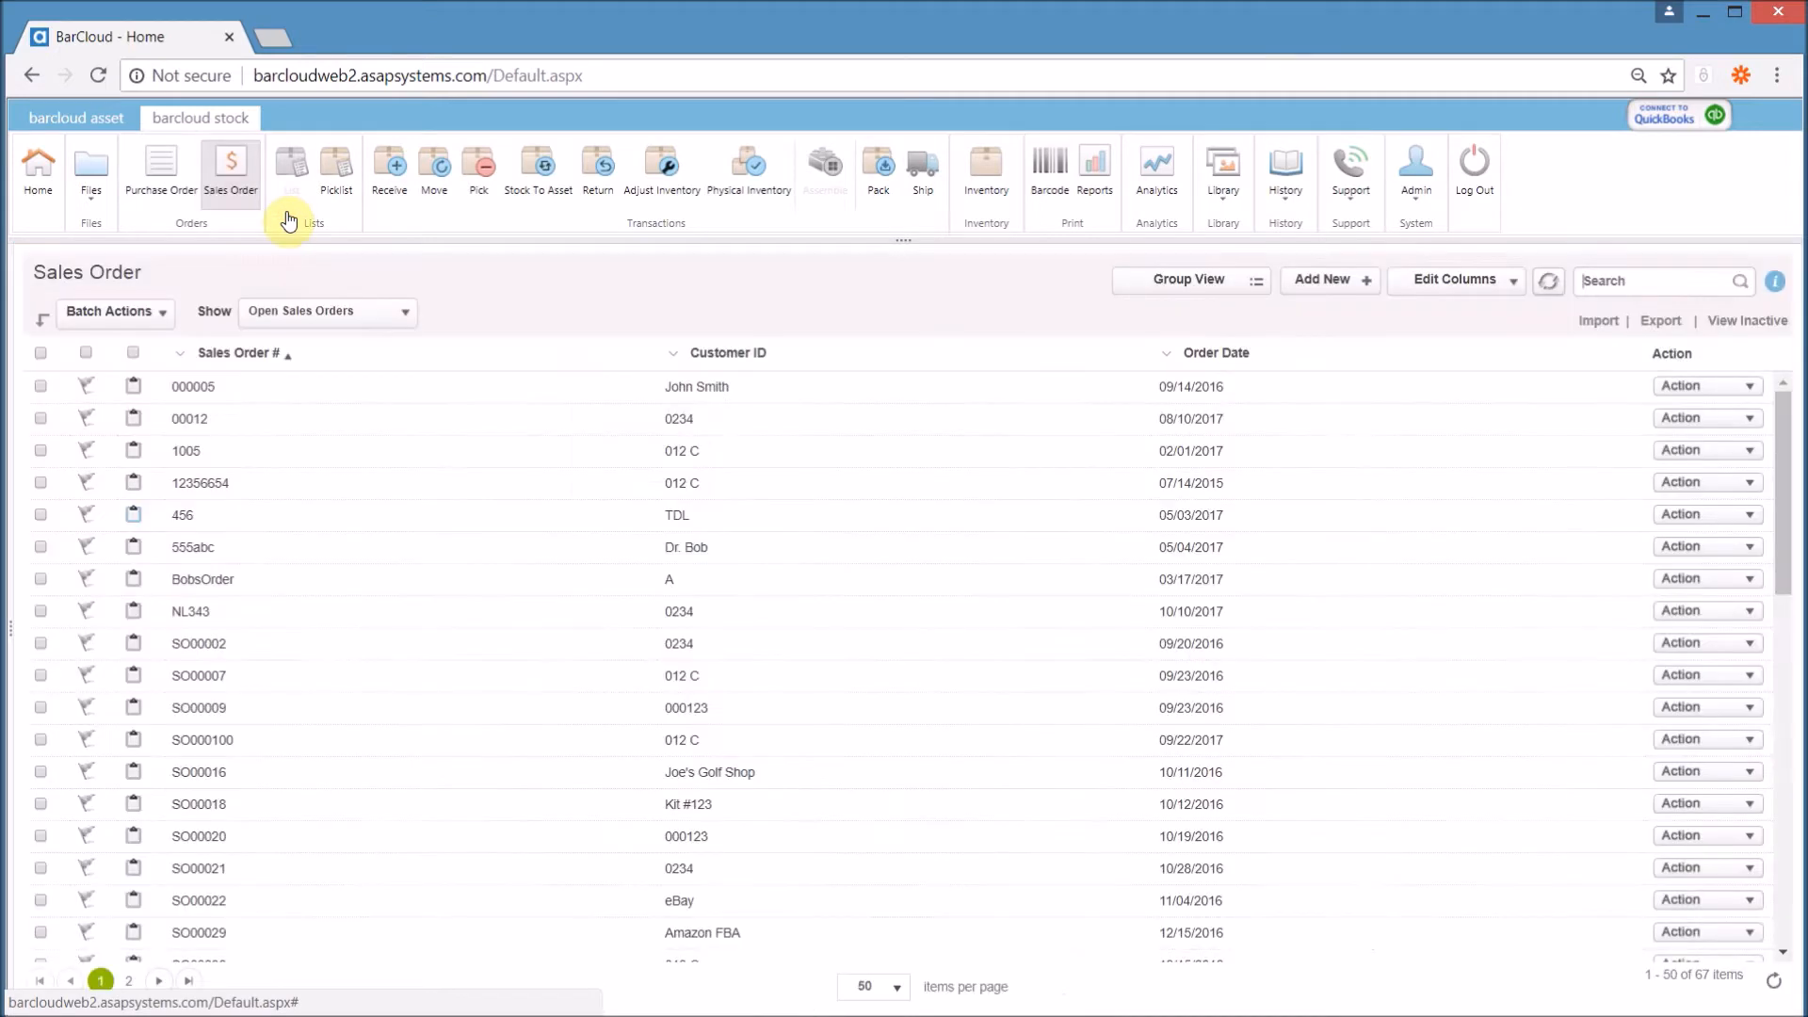
click(365, 318)
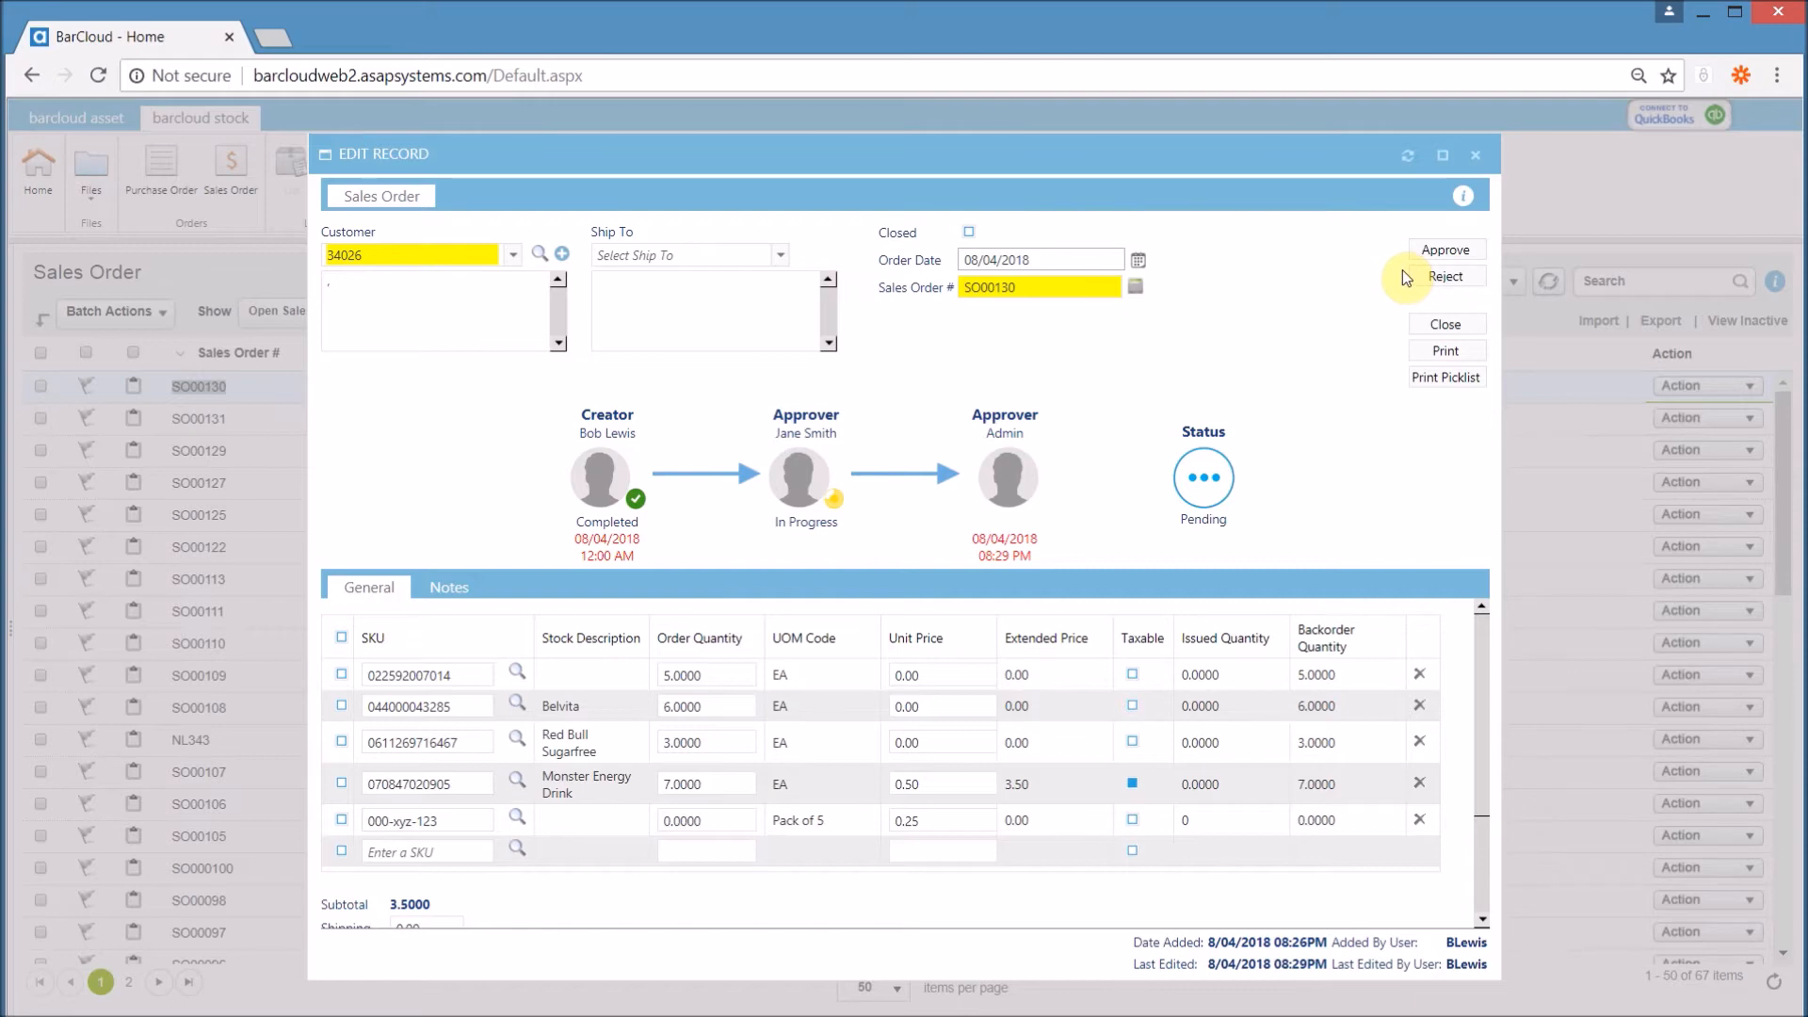
click(1419, 252)
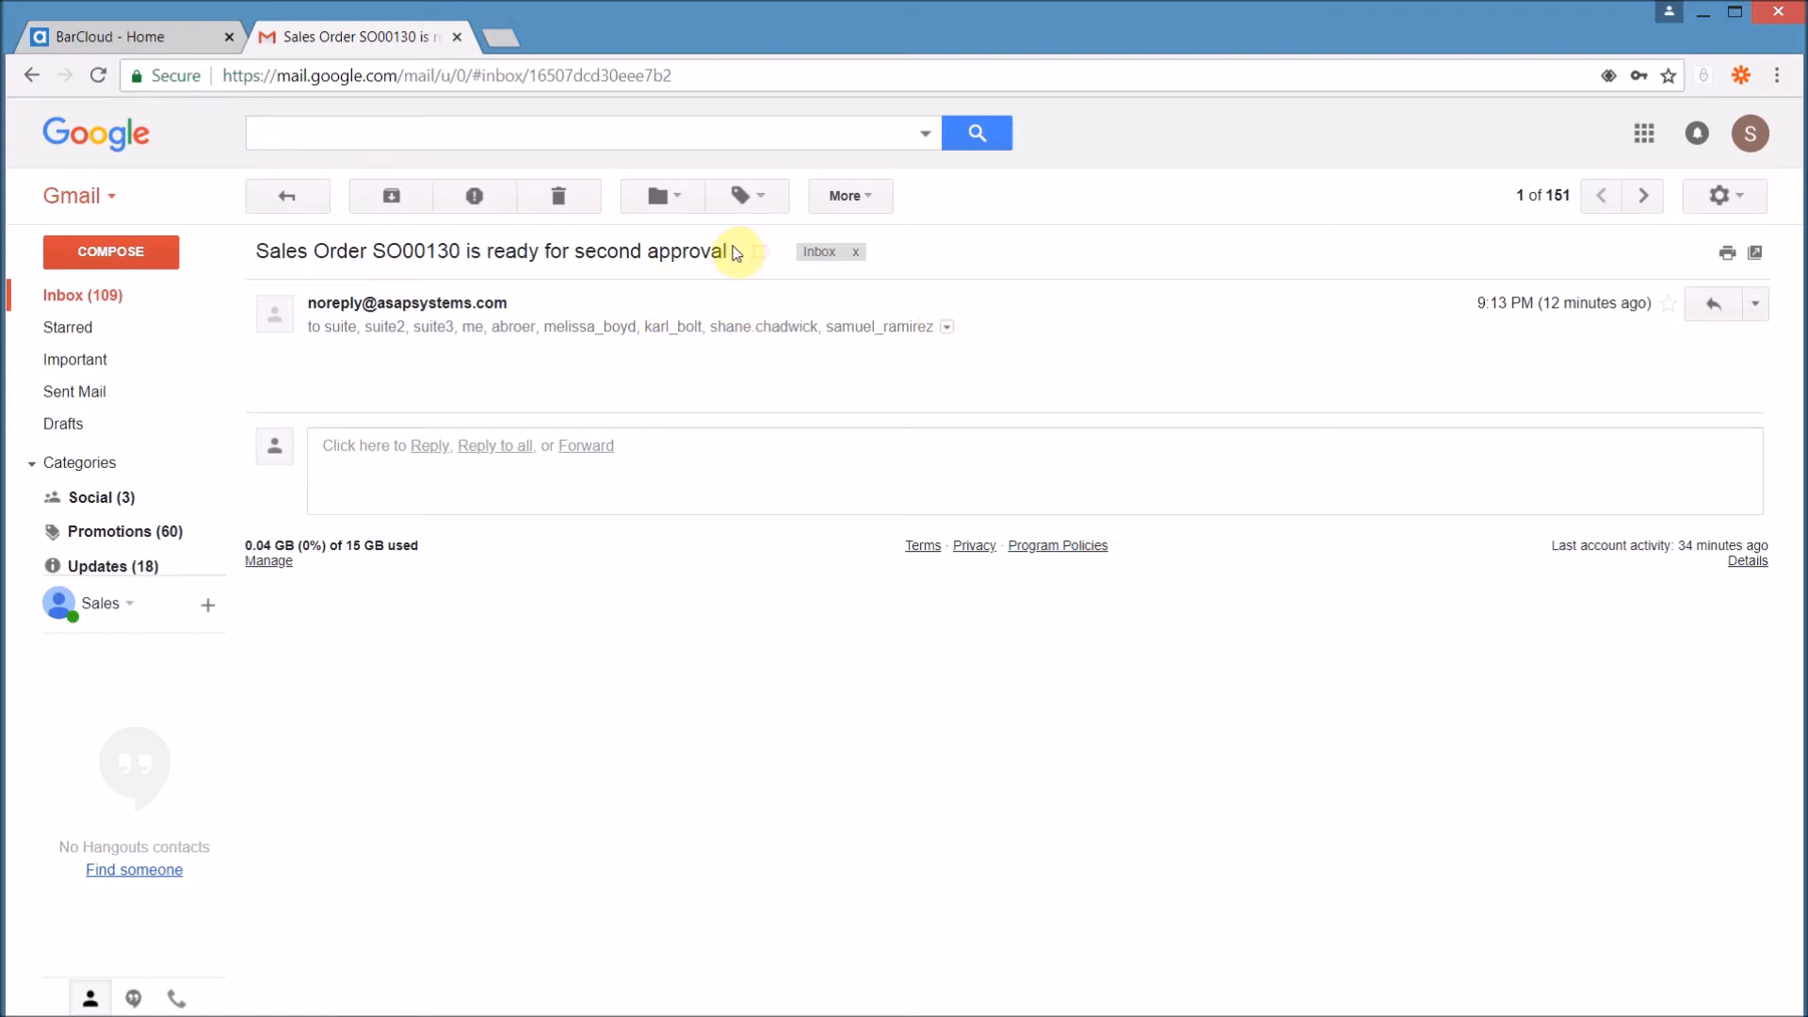
drag(730, 251, 256, 248)
key(ctrl+w)
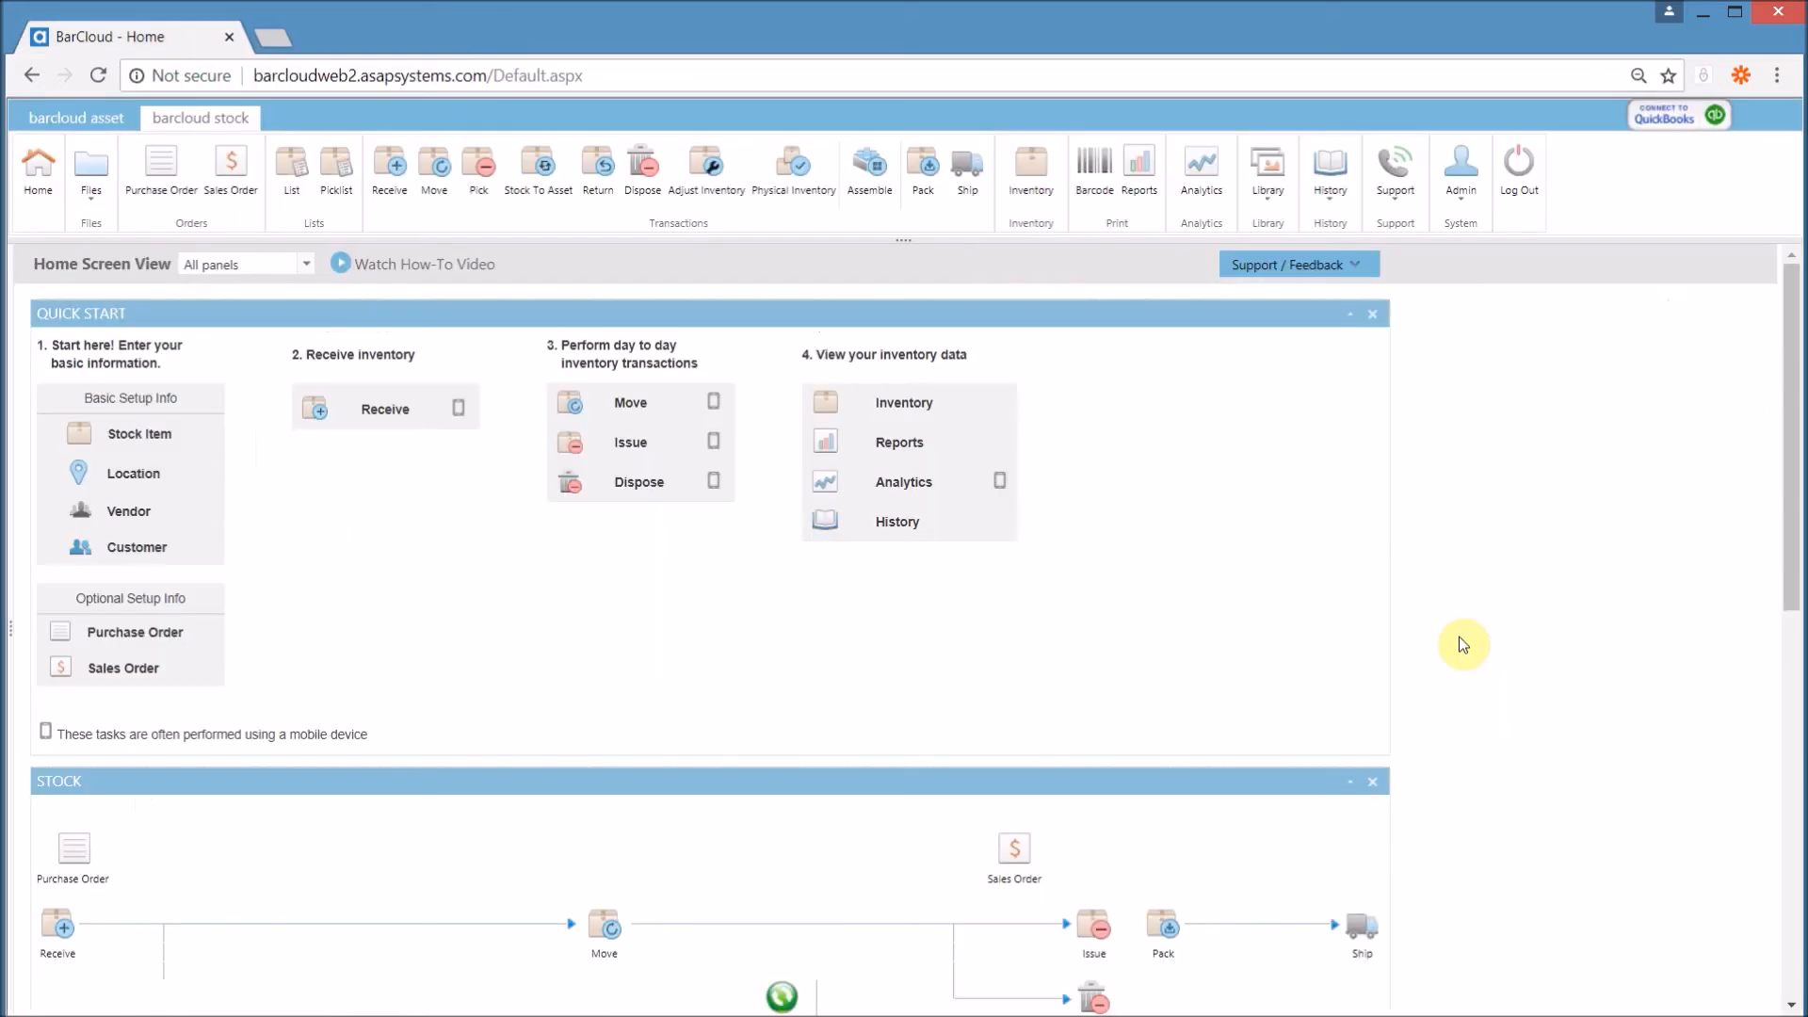
- Switch to BarCloud, approve the sales order as the Admin approver, and reopen it to check its approval status
click(237, 177)
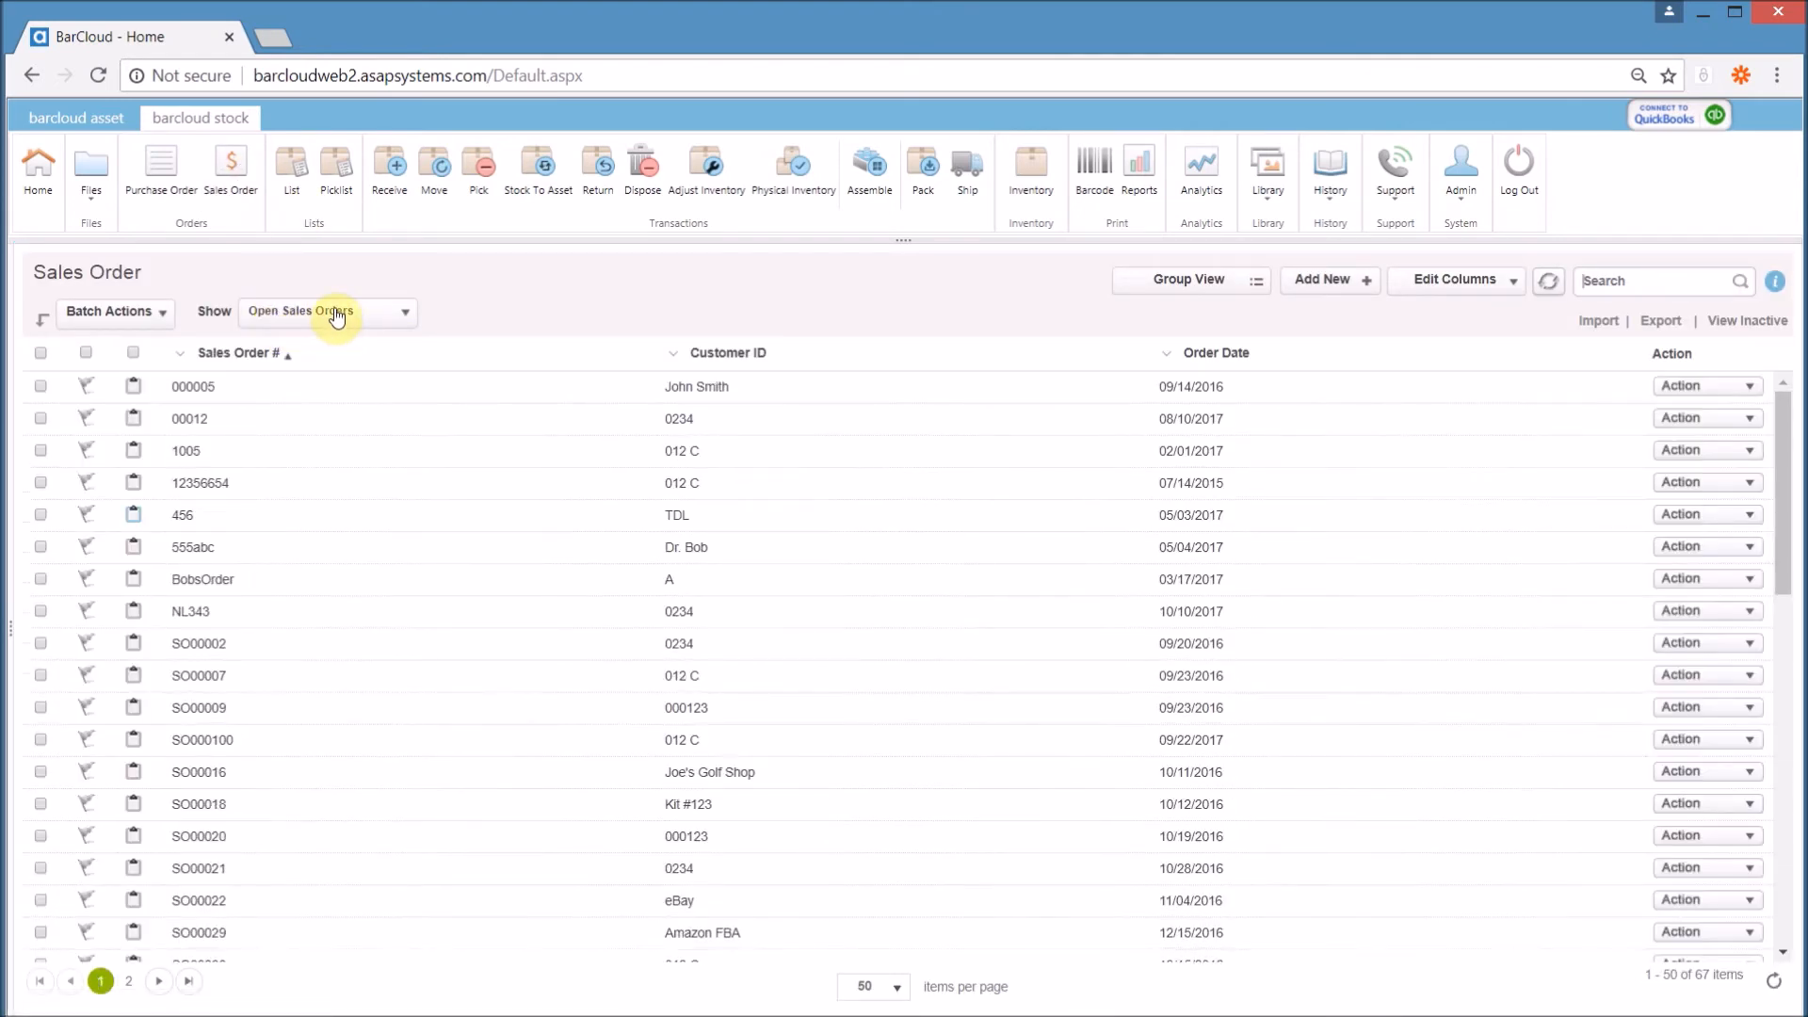
click(339, 315)
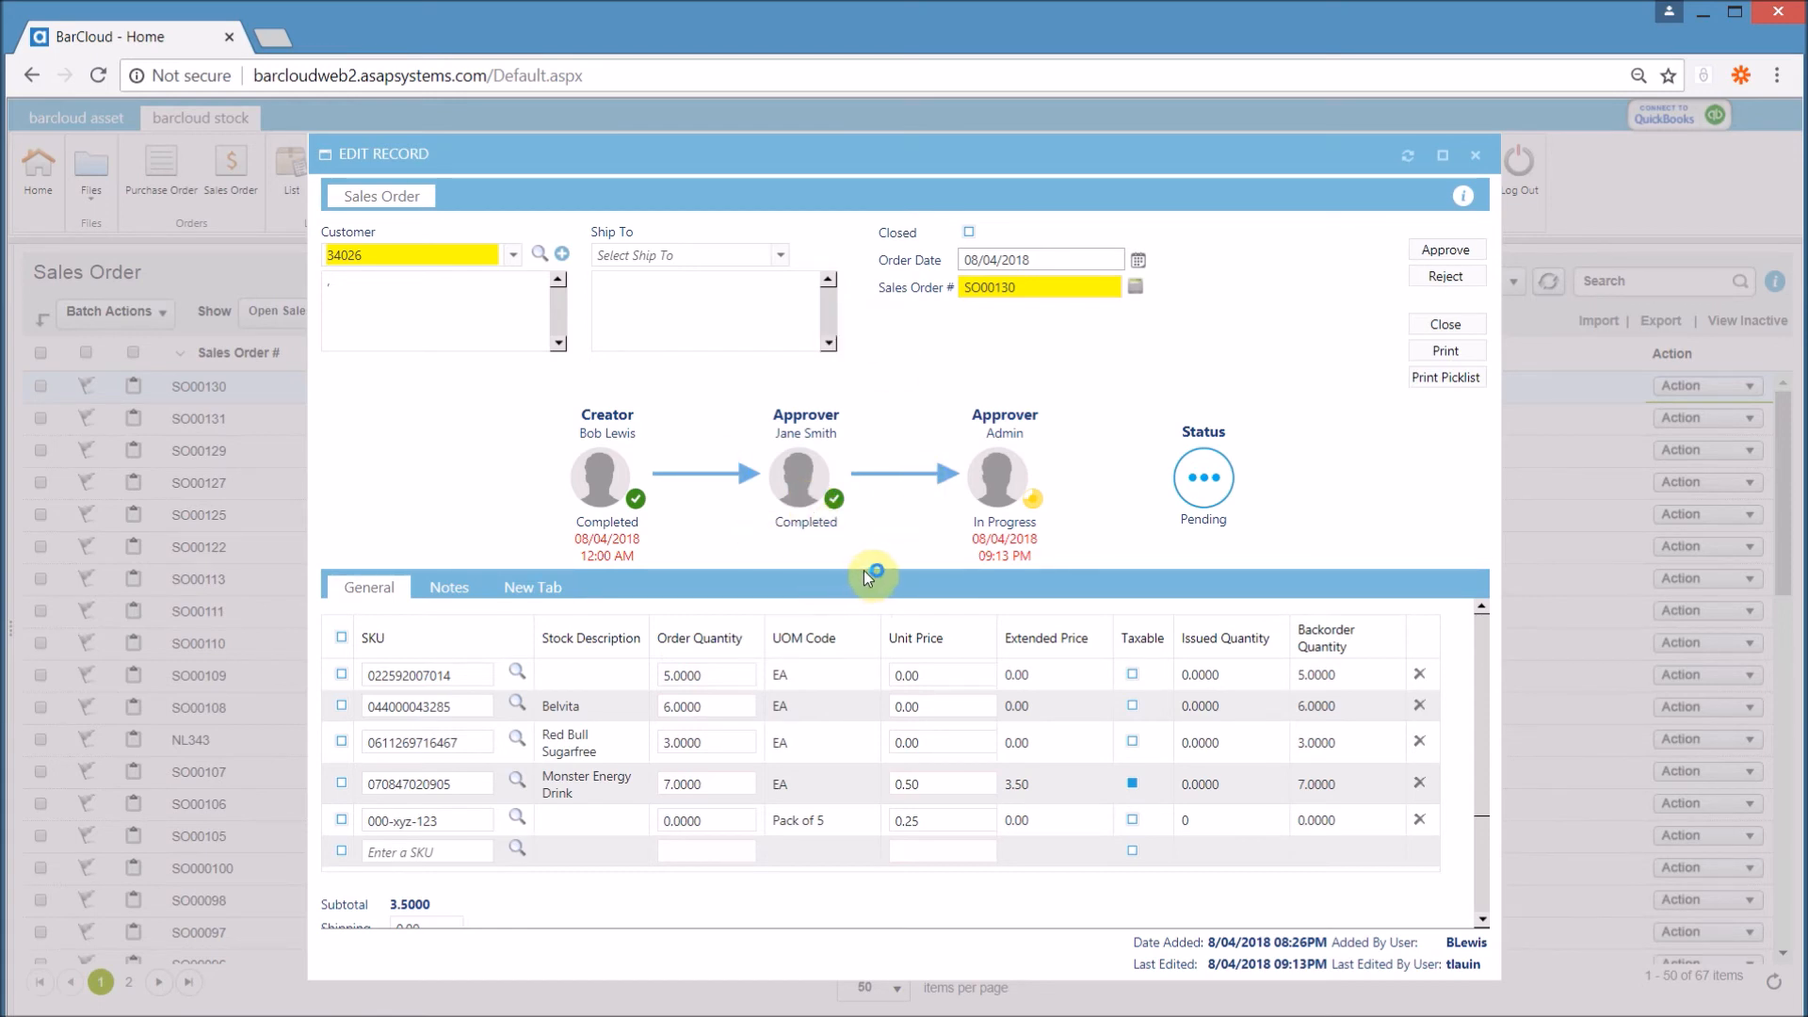
click(1440, 250)
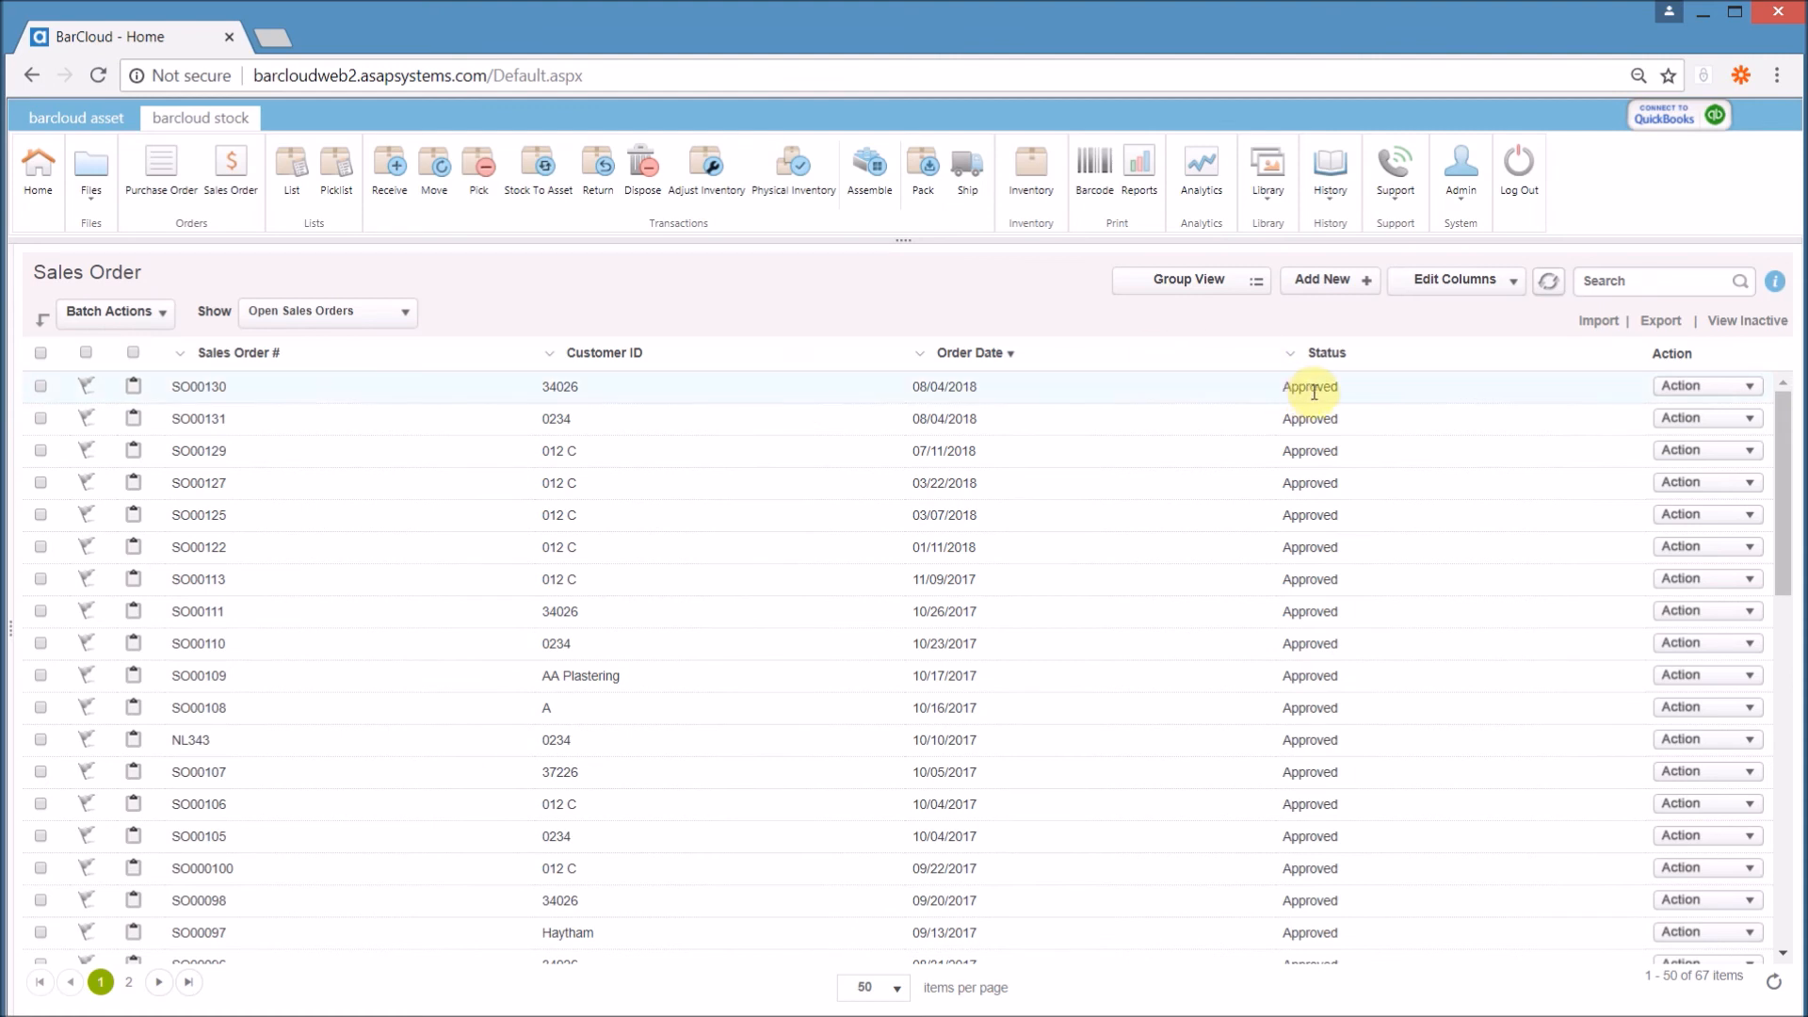
double_click(1149, 388)
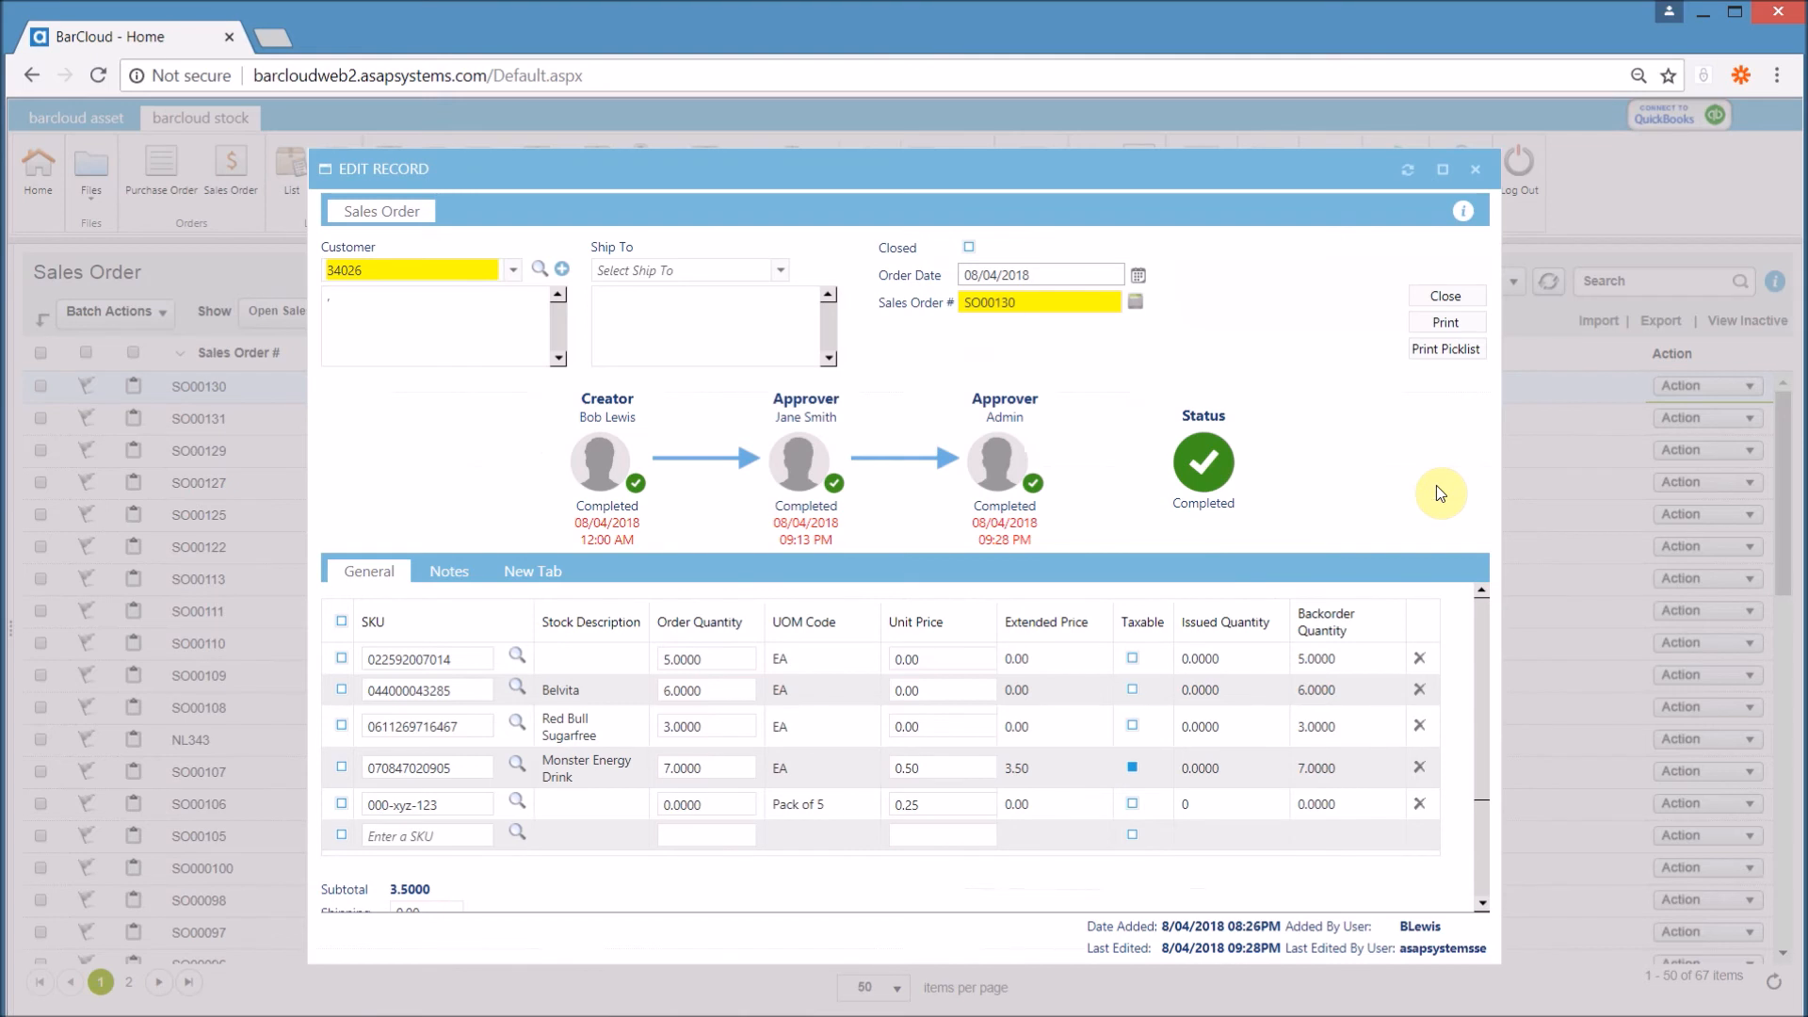